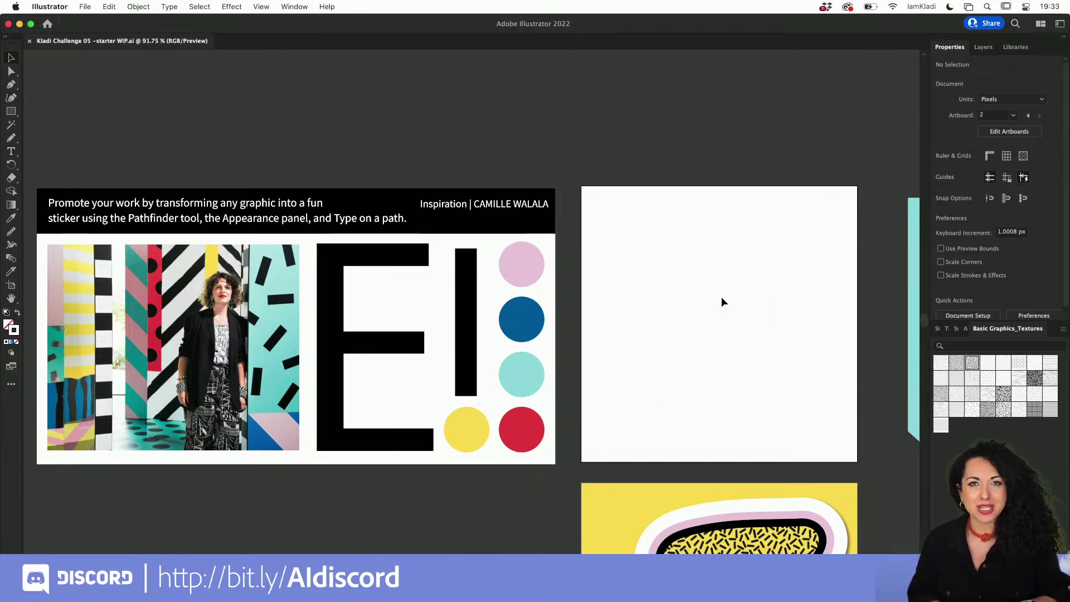
# Examine the finished E sticker examples, their outlines, patterns and handle text, alongside the colour palette and the empty artboard.
pyautogui.scroll(-3, 721, 298)
pyautogui.scroll(-6, 719, 296)
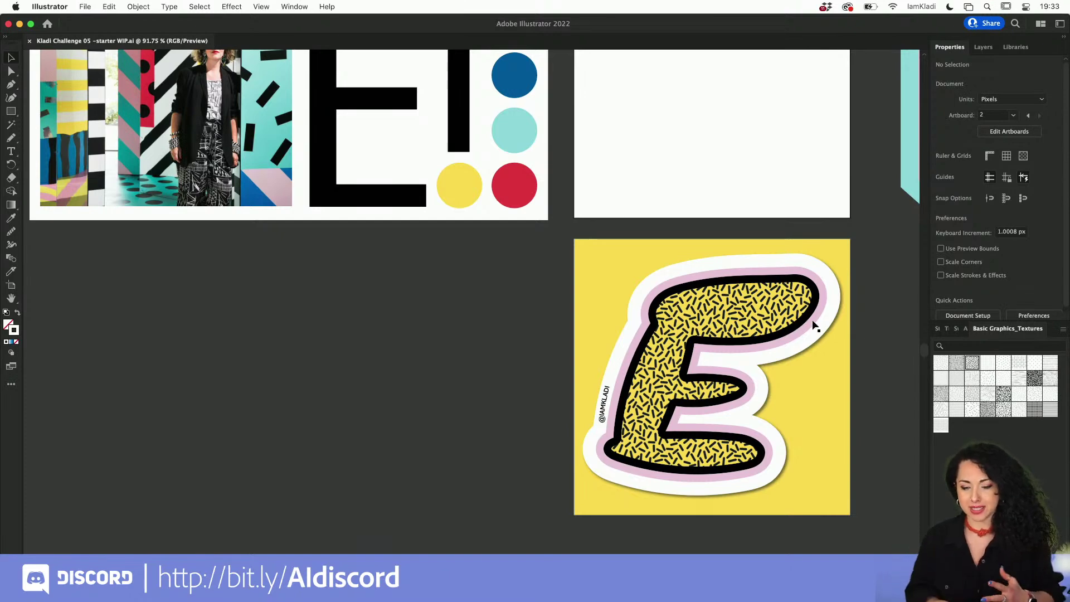
pyautogui.scroll(5, 597, 402)
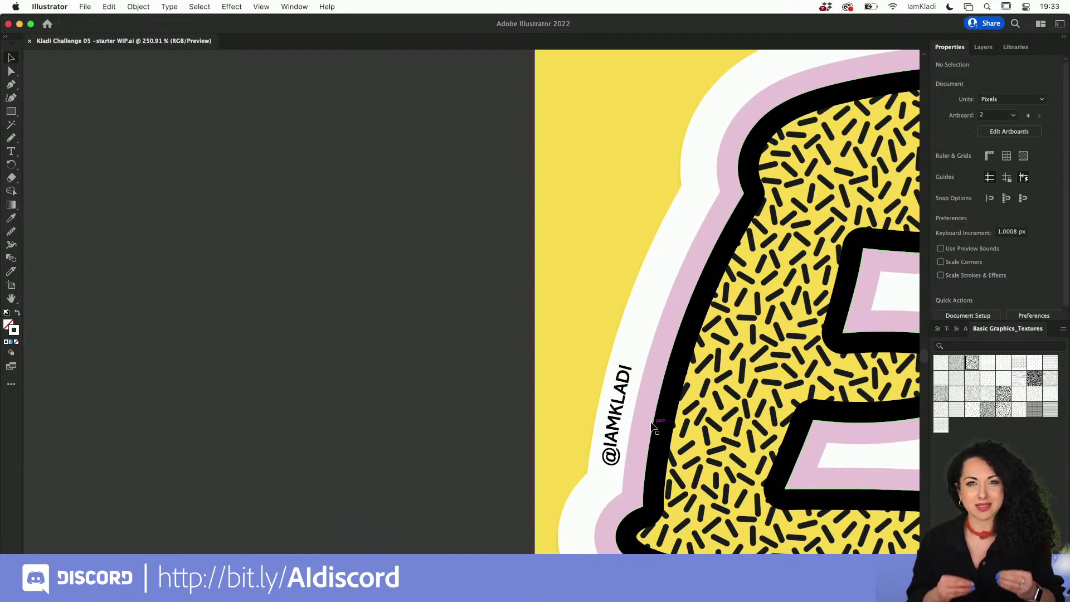
pyautogui.scroll(-5, 652, 425)
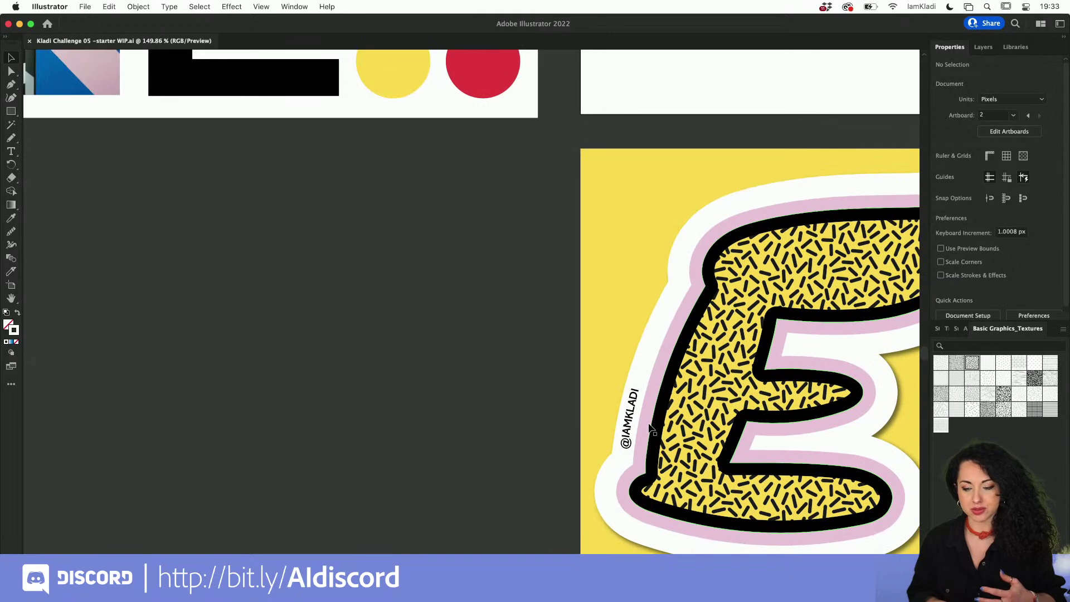
pyautogui.hscroll(10, 653, 426)
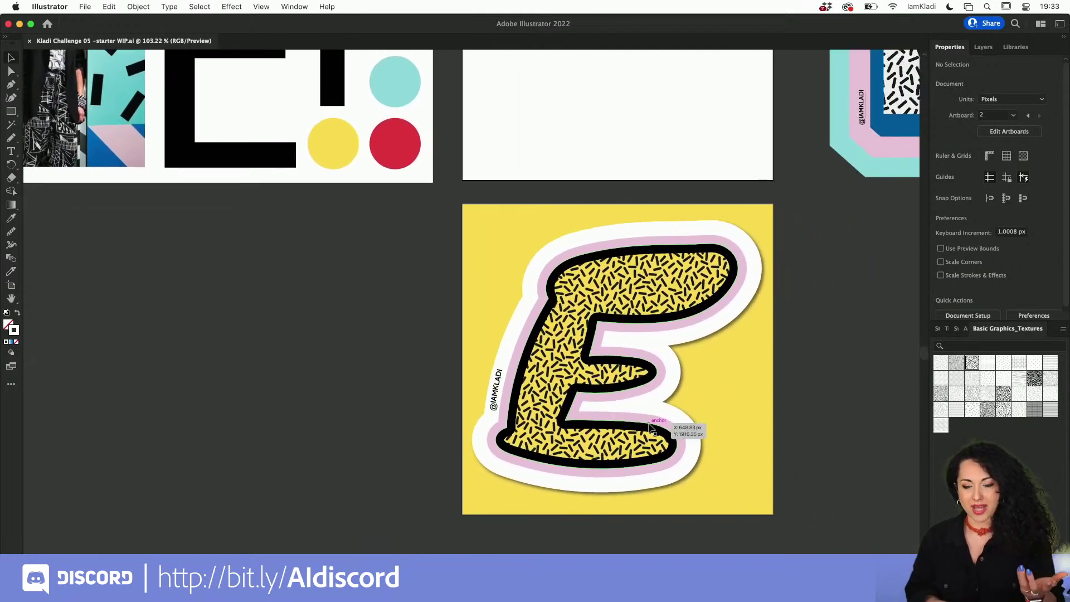
pyautogui.scroll(-2, 652, 427)
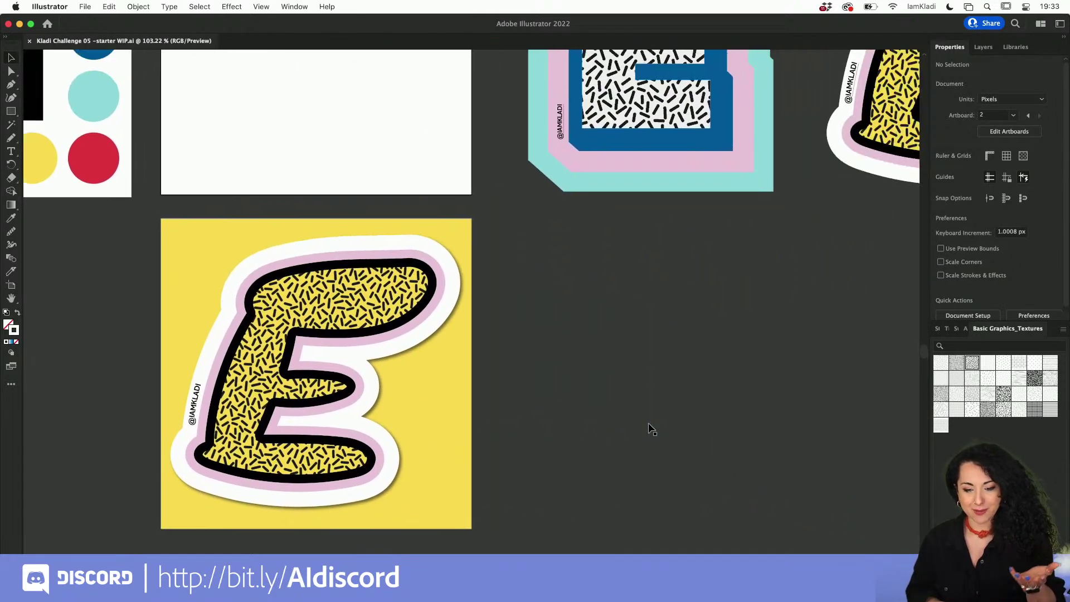
pyautogui.scroll(3, 652, 427)
pyautogui.hscroll(5, 652, 427)
pyautogui.scroll(5, 652, 428)
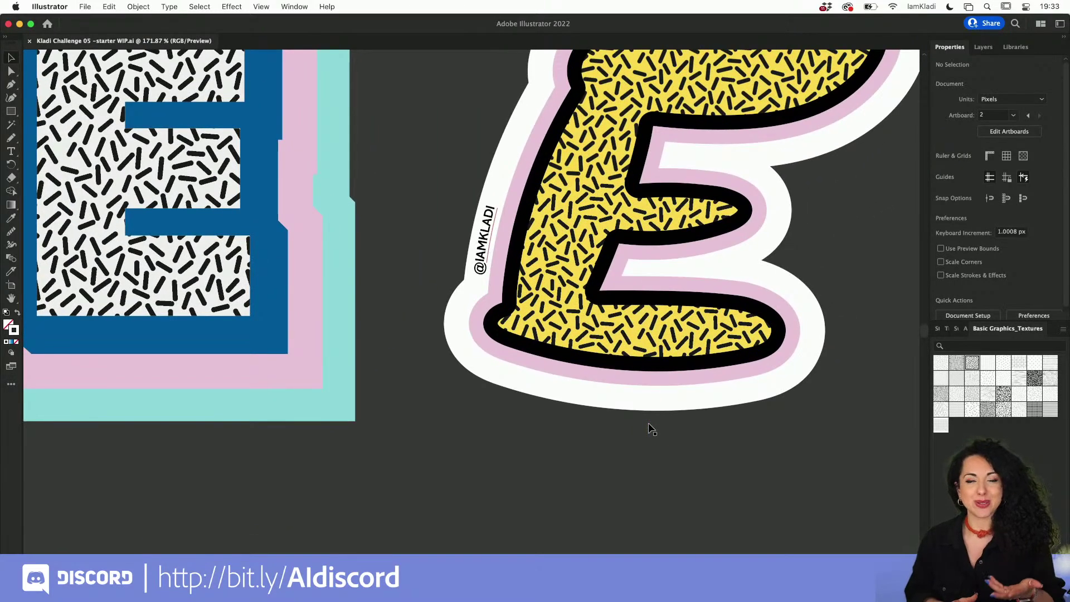
pyautogui.scroll(-5, 652, 428)
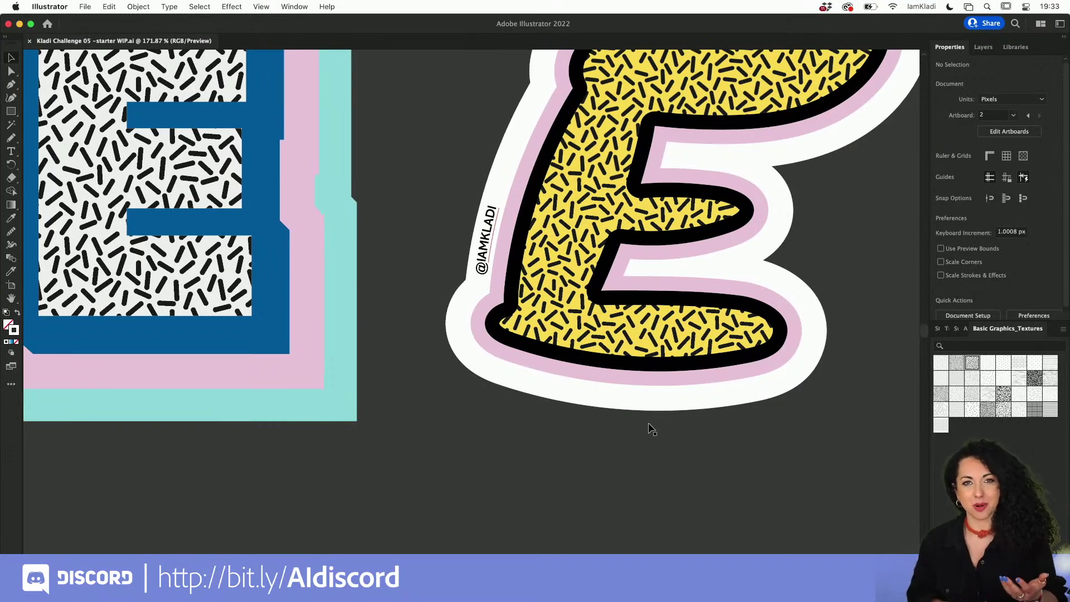
pyautogui.hscroll(-10, 651, 426)
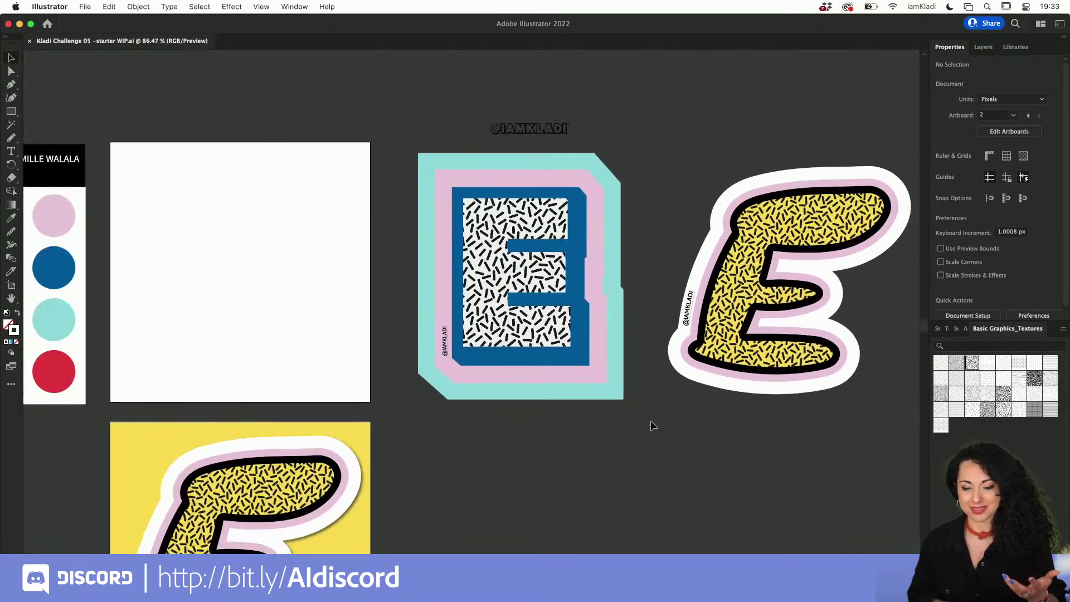
pyautogui.scroll(-5, 651, 426)
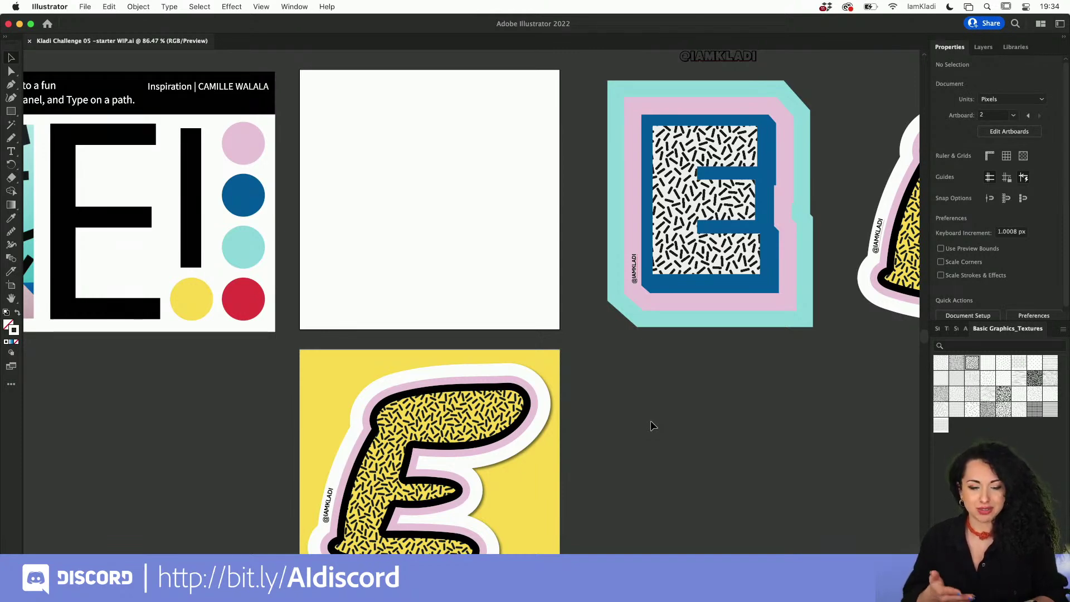
pyautogui.hscroll(-6, 557, 372)
pyautogui.scroll(1, 557, 372)
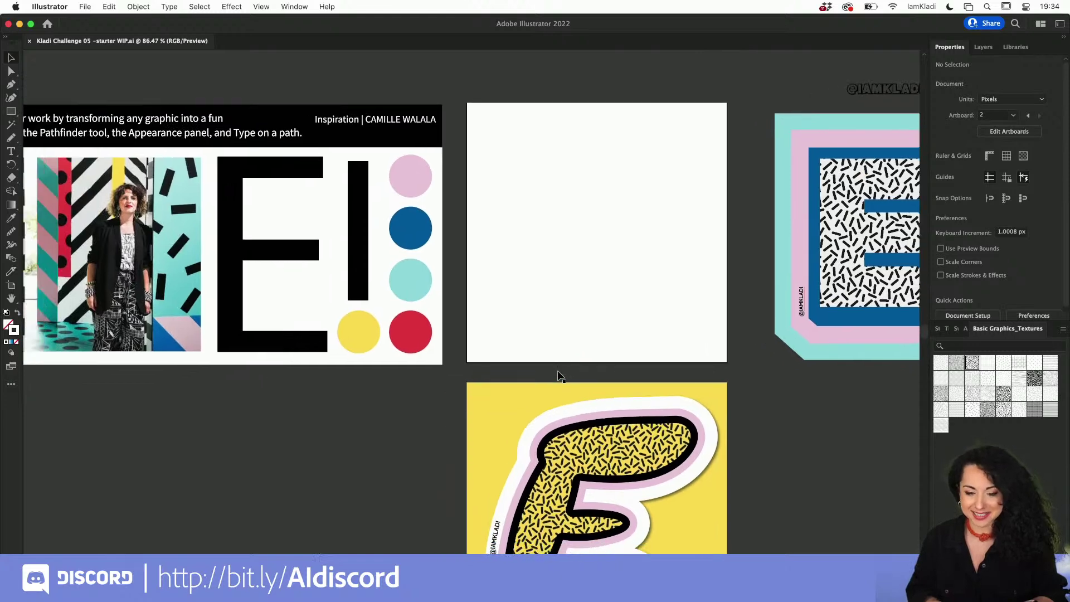
pyautogui.hscroll(-4, 560, 375)
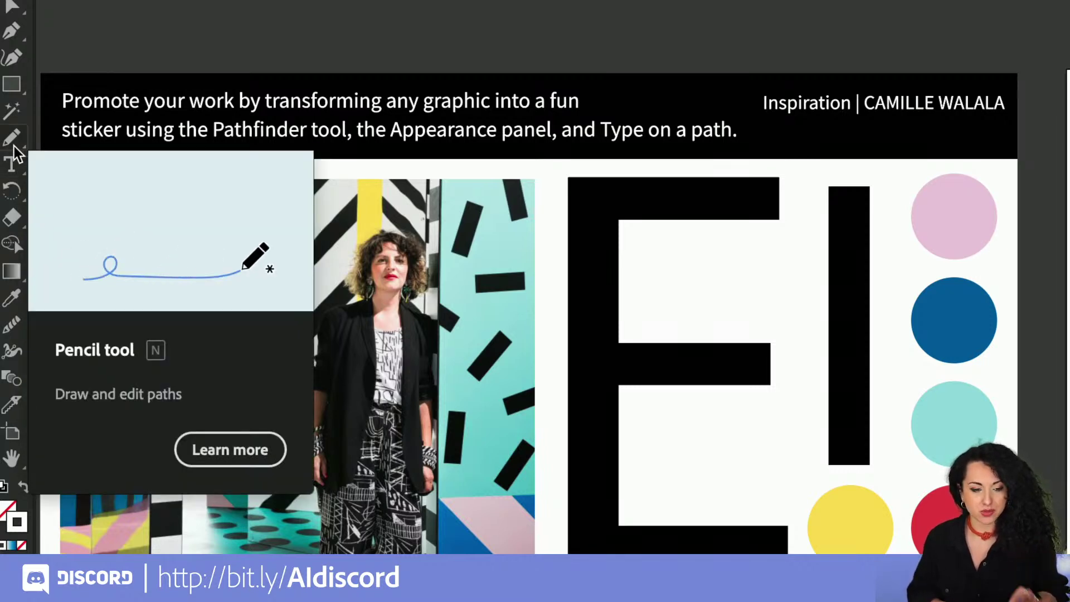
# Configure the Pencil tool with its fidelity at the full Smooth setting, keeping selected-path editing and automatic path closing within 15 pixels.
pyautogui.doubleClick(11, 139)
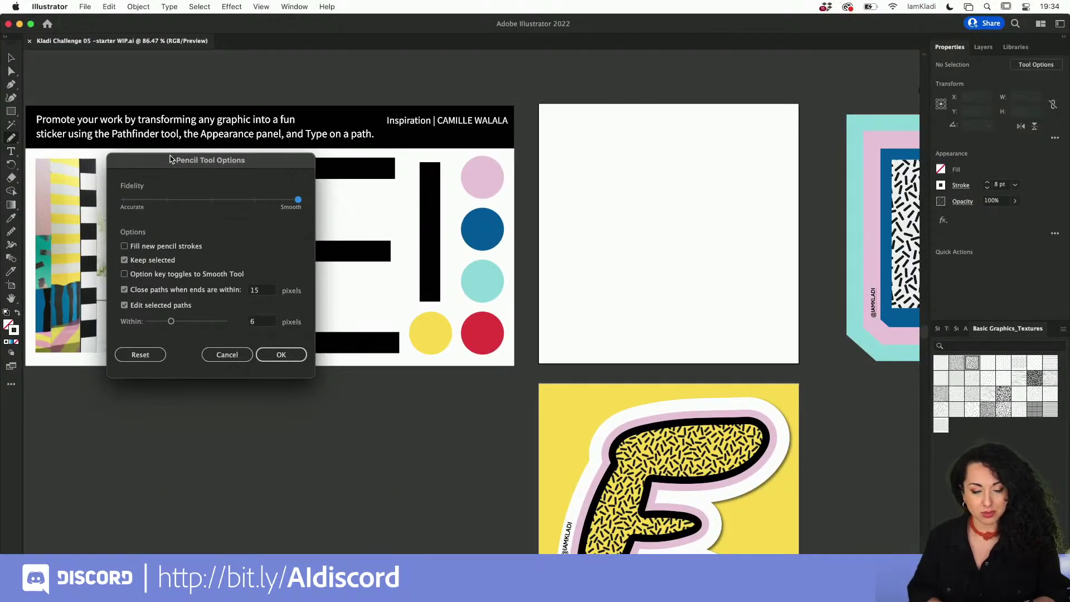
pyautogui.moveTo(410, 182); pyautogui.dragTo(888, 36)
pyautogui.moveTo(449, 87)
pyautogui.mouseDown()
pyautogui.moveTo(490, 85)
pyautogui.moveTo(622, 125)
pyautogui.mouseUp()
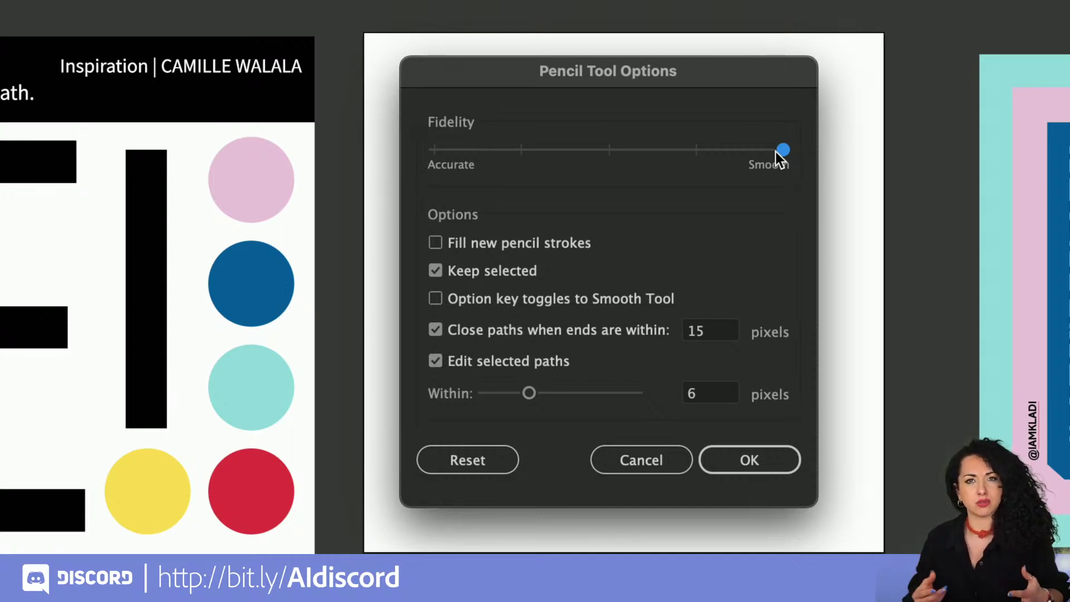
pyautogui.moveTo(779, 151); pyautogui.dragTo(450, 178)
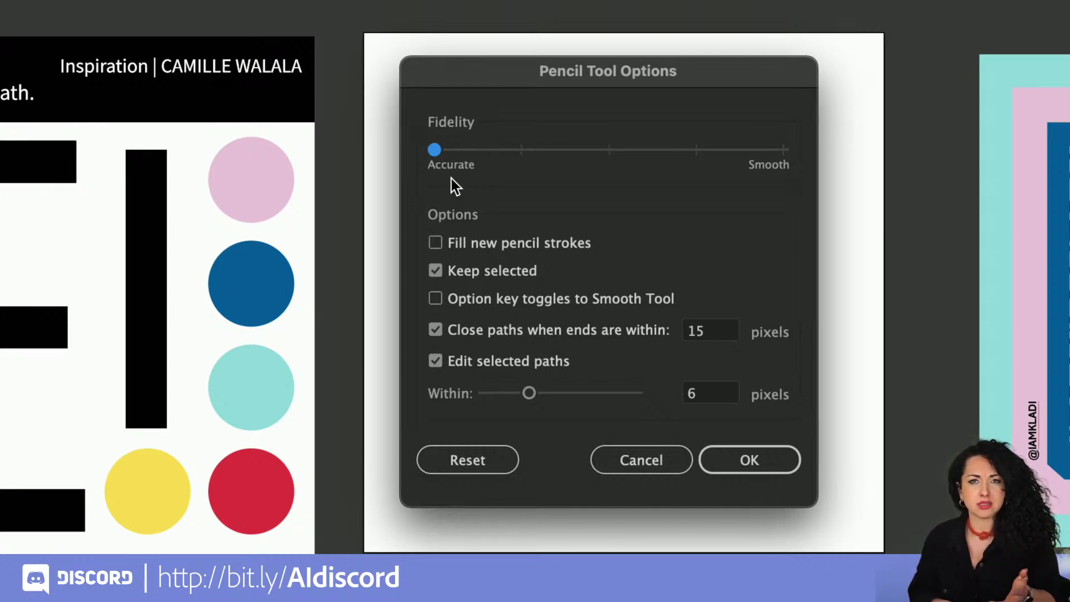
pyautogui.moveTo(452, 178); pyautogui.dragTo(783, 168)
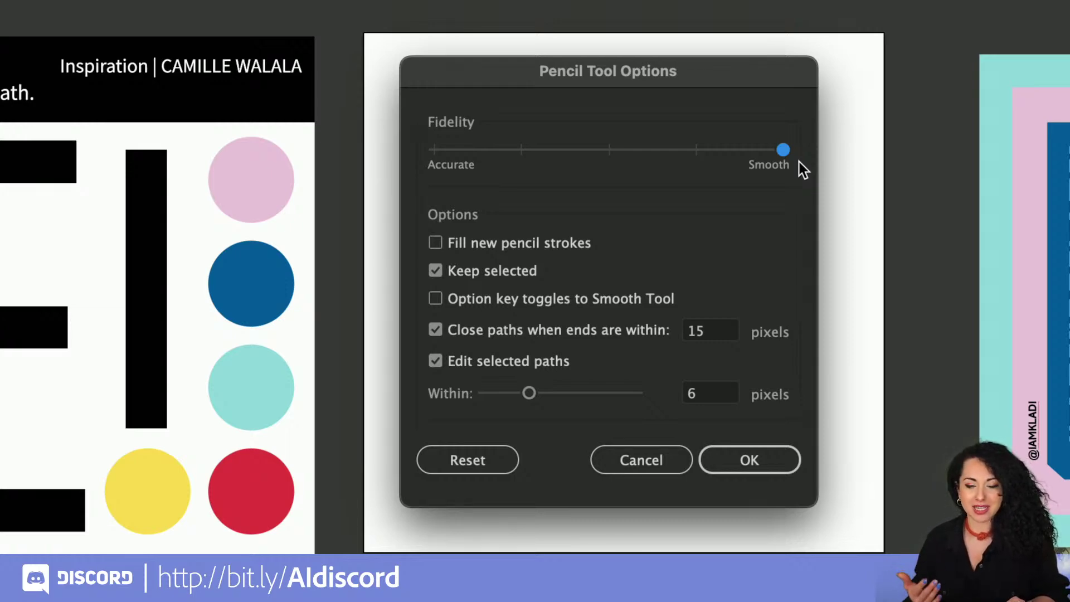
pyautogui.click(765, 457)
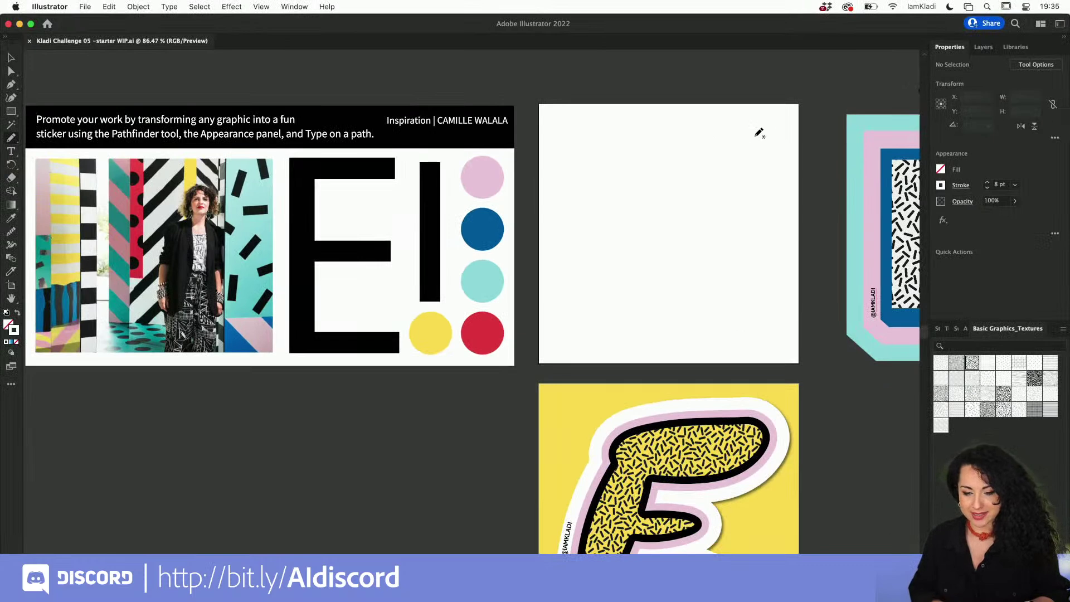
# Draw a closed rounded shape about 688 × 343 px on the blank artboard as the E's upper arm and set its stroke to black (000000).
pyautogui.moveTo(778, 121)
pyautogui.mouseDown()
pyautogui.moveTo(669, 120)
pyautogui.moveTo(637, 134)
pyautogui.moveTo(625, 154)
pyautogui.moveTo(636, 186)
pyautogui.moveTo(664, 199)
pyautogui.moveTo(731, 199)
pyautogui.moveTo(770, 185)
pyautogui.moveTo(789, 143)
pyautogui.moveTo(774, 121)
pyautogui.mouseUp()
pyautogui.keyDown('alt'); pyautogui.scroll(3, 735, 186); pyautogui.keyUp('alt')
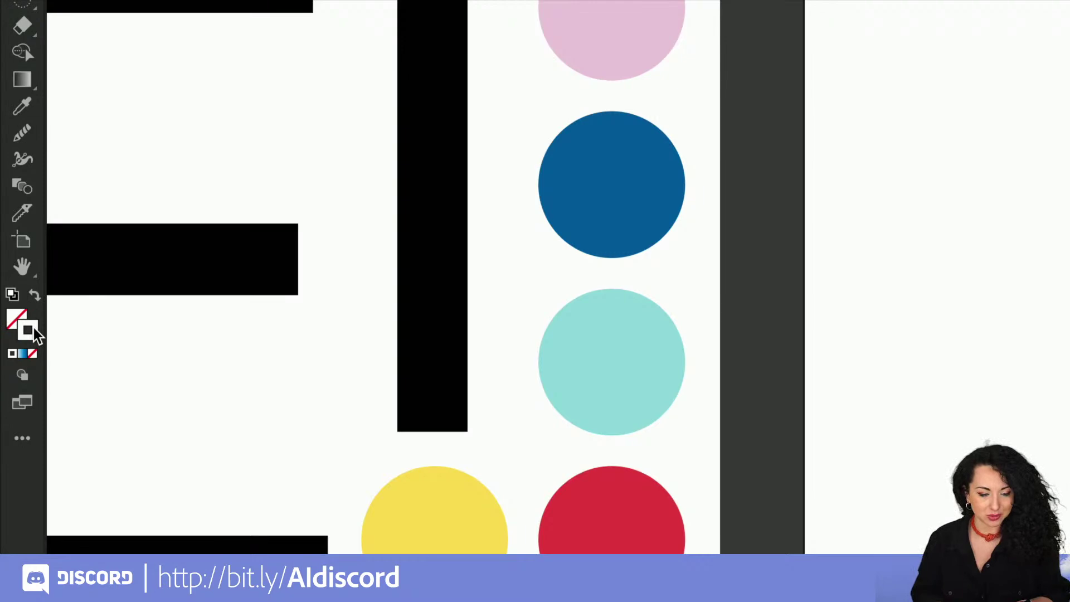
pyautogui.doubleClick(33, 335)
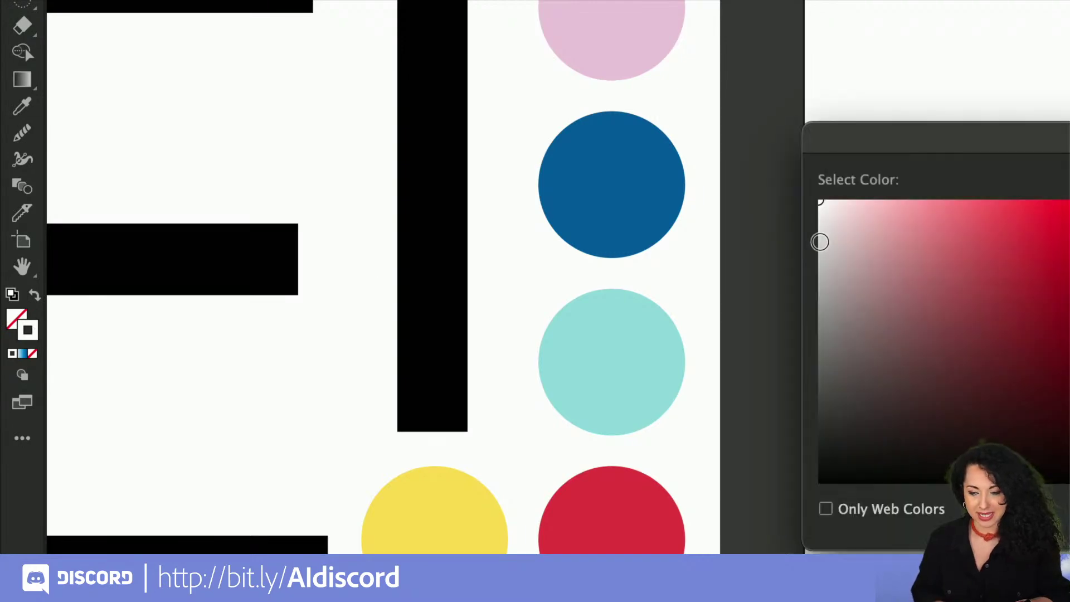
pyautogui.moveTo(855, 158); pyautogui.dragTo(310, 112)
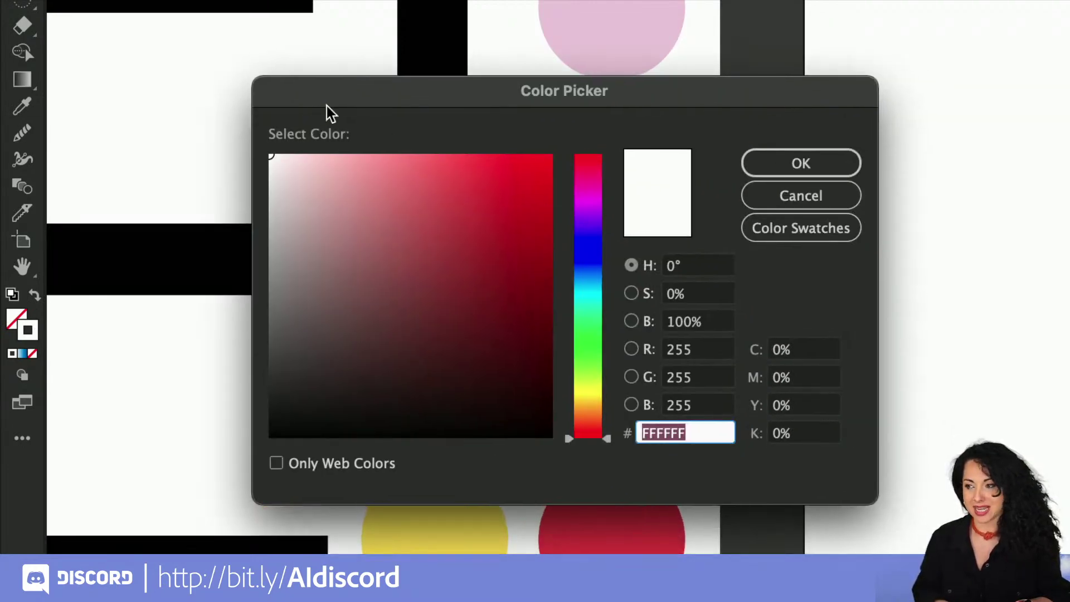
pyautogui.click(527, 414)
pyautogui.moveTo(527, 415); pyautogui.dragTo(569, 444)
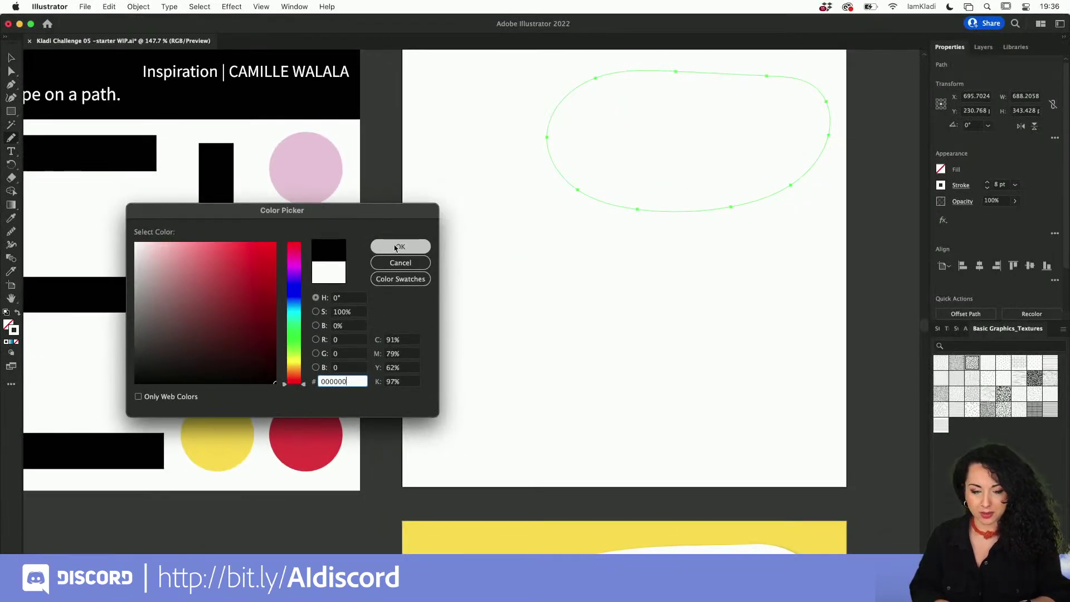
pyautogui.click(801, 164)
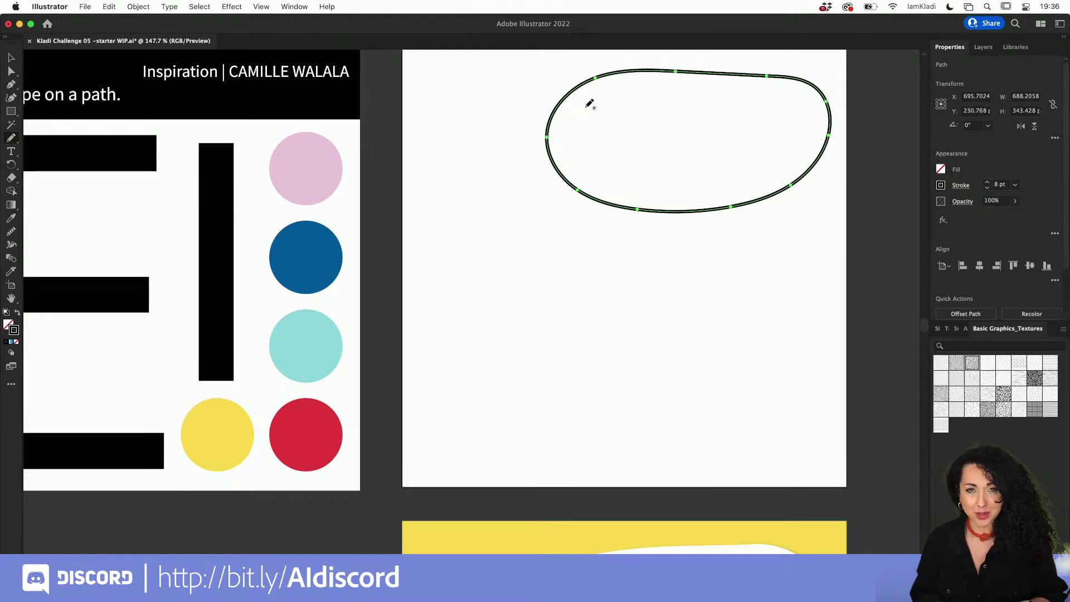
# Try drawing a tall open loop for the E's stem and joining its ends with the Pencil tool, and undo it.
pyautogui.moveTo(586, 106)
pyautogui.mouseDown()
pyautogui.moveTo(521, 161)
pyautogui.moveTo(485, 287)
pyautogui.moveTo(476, 401)
pyautogui.moveTo(514, 447)
pyautogui.moveTo(598, 412)
pyautogui.moveTo(688, 269)
pyautogui.moveTo(660, 189)
pyautogui.moveTo(570, 113)
pyautogui.mouseUp()
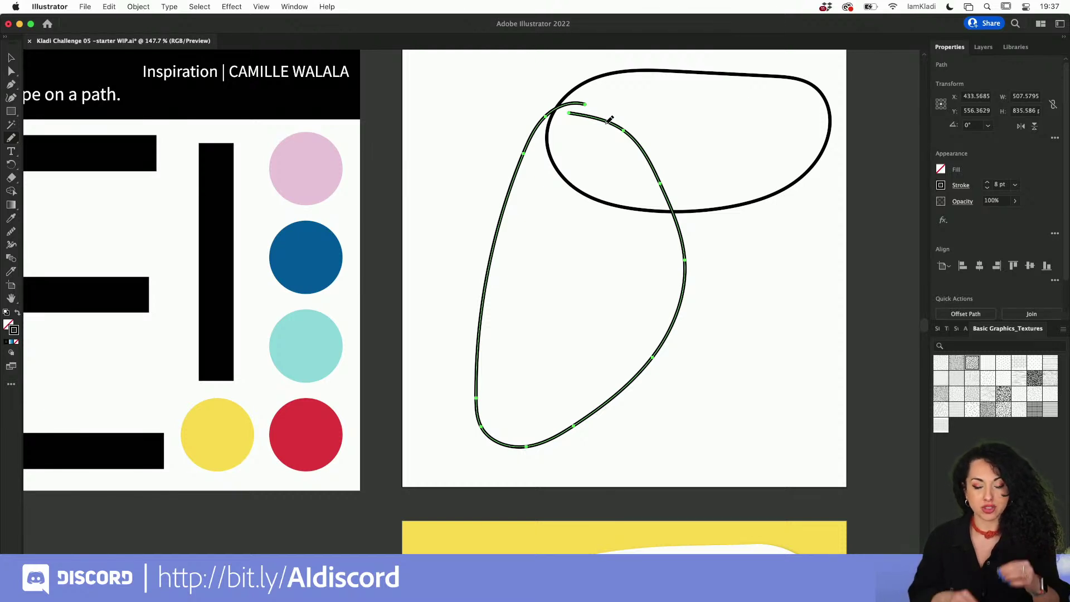
pyautogui.scroll(10, 610, 119)
pyautogui.scroll(1, 612, 115)
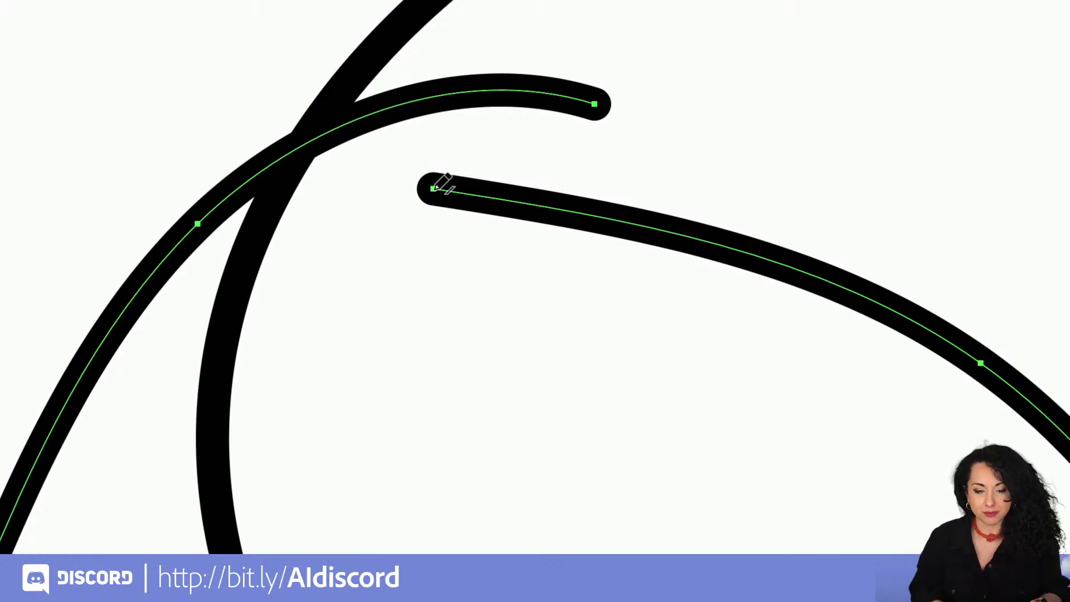
pyautogui.moveTo(433, 187)
pyautogui.mouseDown()
pyautogui.moveTo(431, 170)
pyautogui.moveTo(598, 110)
pyautogui.mouseUp()
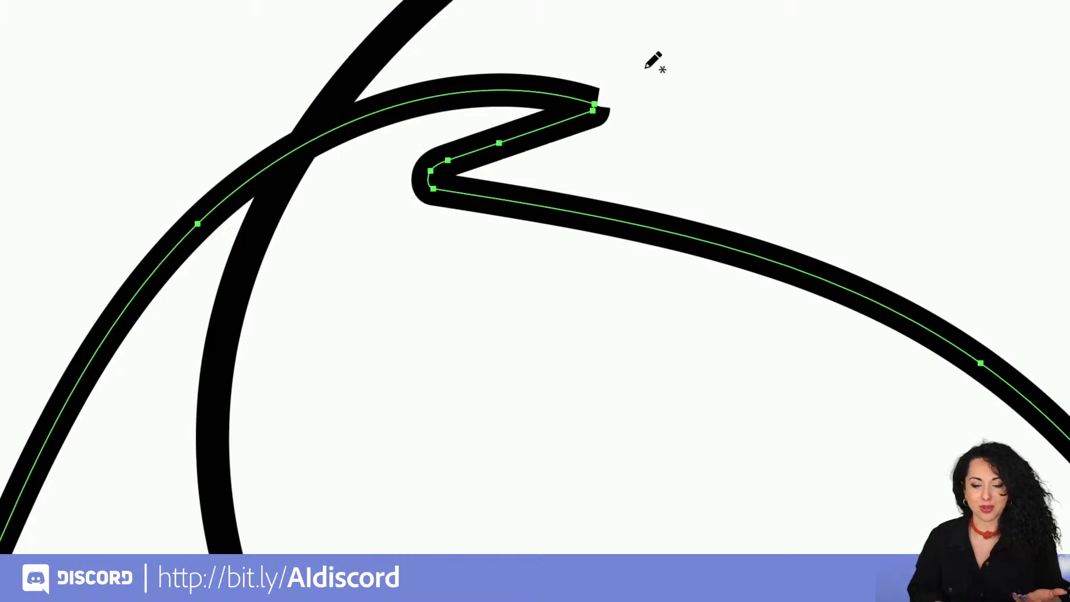
pyautogui.scroll(-5, 652, 59)
pyautogui.scroll(-3, 652, 60)
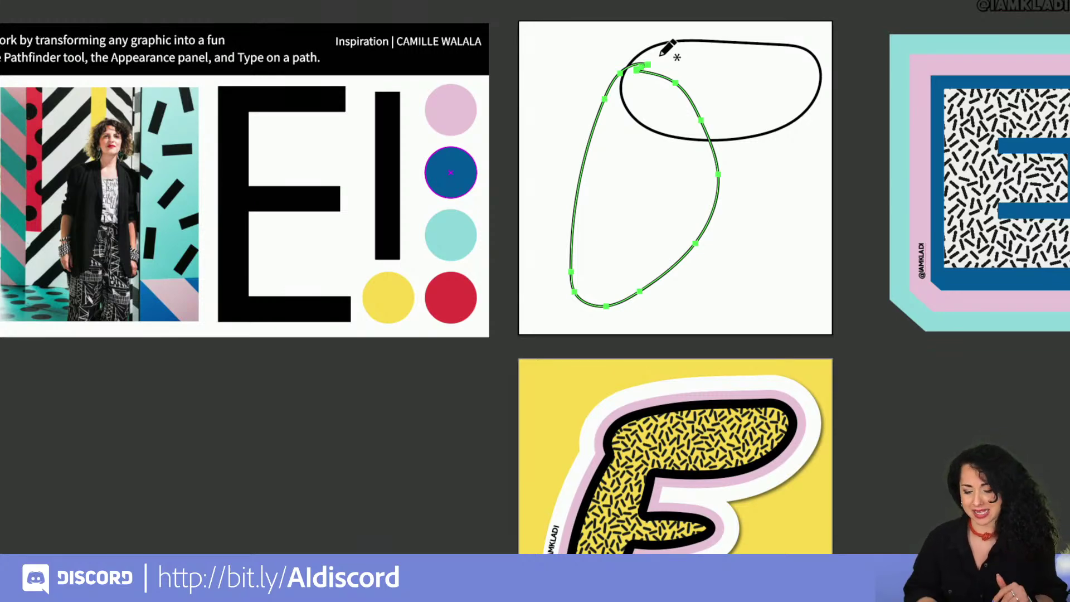
pyautogui.hotkey('ctrl', 'z')
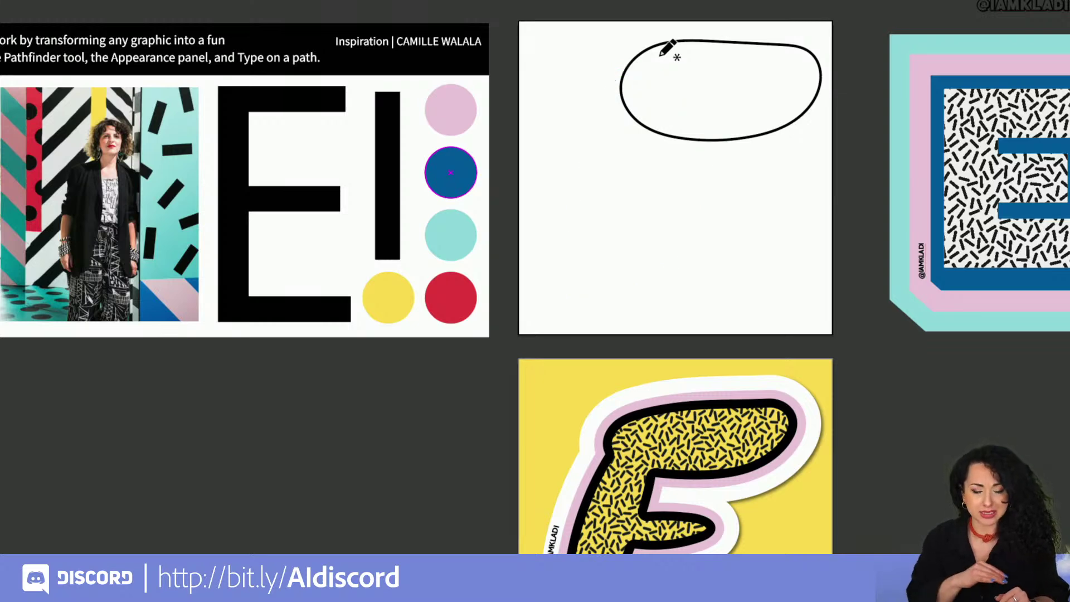
# Draw overlapping closed pencil loops for the E's slanted stem, short middle arm and lower arm, the last about 524 × 178 px.
pyautogui.press('v')
pyautogui.click(641, 166)
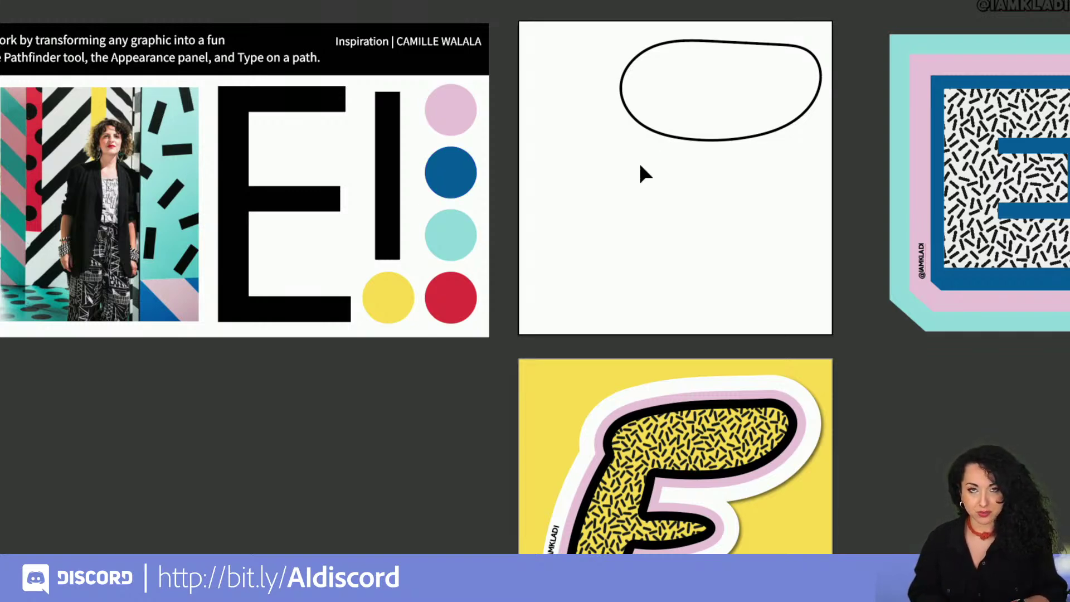
pyautogui.click(669, 134)
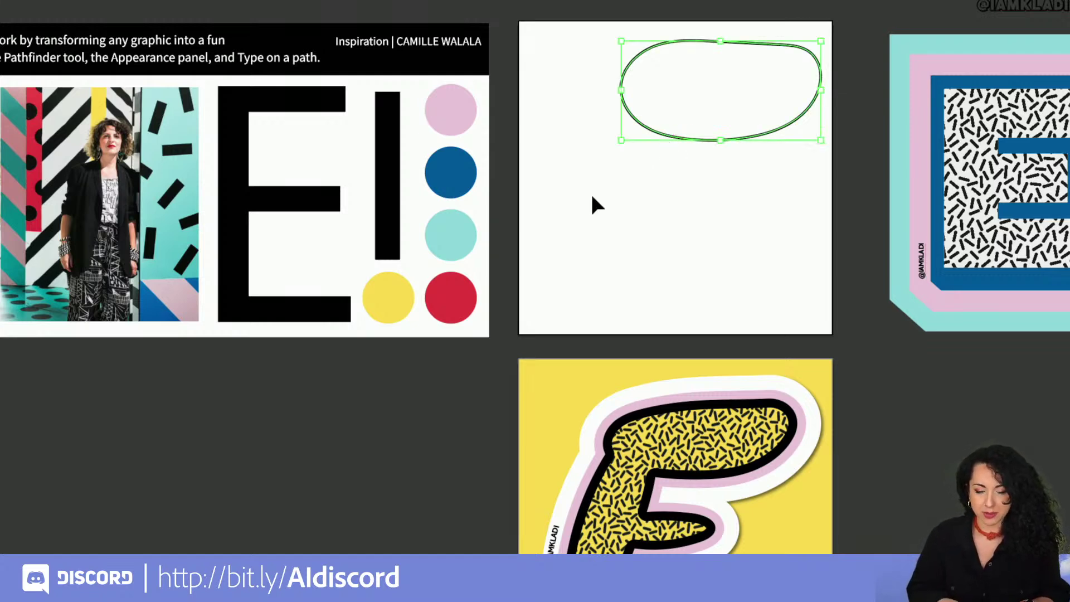
pyautogui.press('n')
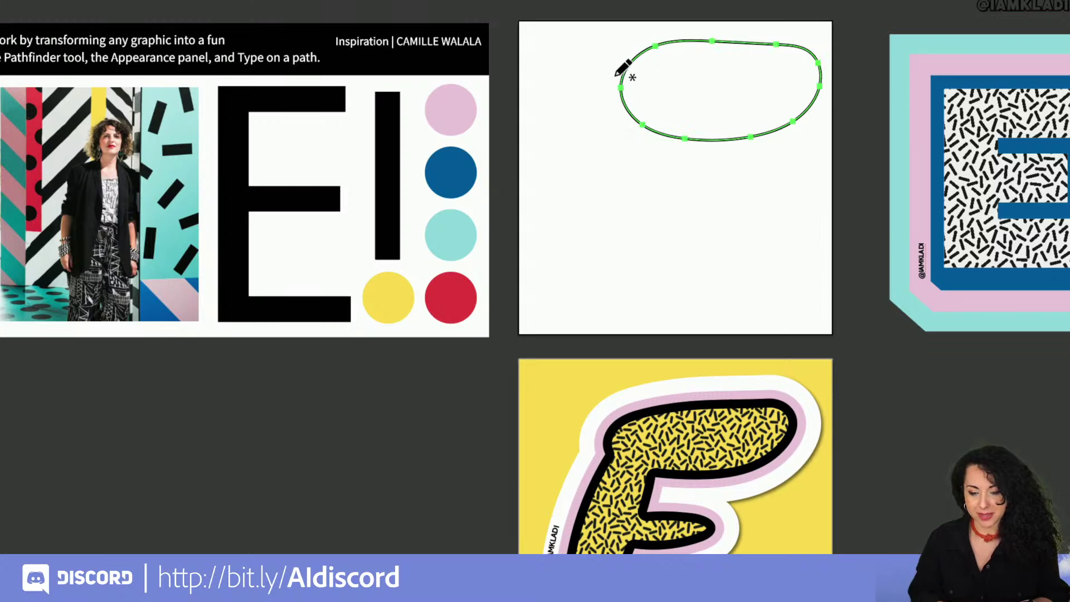
pyautogui.moveTo(626, 74)
pyautogui.mouseDown()
pyautogui.moveTo(582, 233)
pyautogui.moveTo(585, 267)
pyautogui.moveTo(603, 268)
pyautogui.moveTo(652, 164)
pyautogui.moveTo(630, 75)
pyautogui.mouseUp()
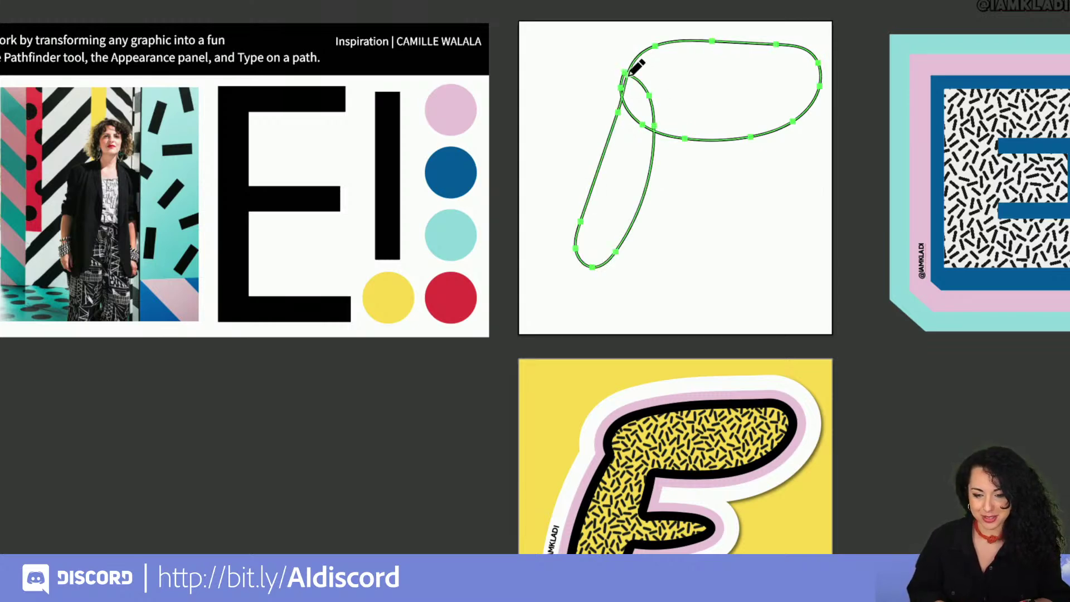
pyautogui.moveTo(708, 167)
pyautogui.mouseDown()
pyautogui.moveTo(644, 178)
pyautogui.moveTo(627, 200)
pyautogui.moveTo(668, 204)
pyautogui.moveTo(706, 168)
pyautogui.mouseUp()
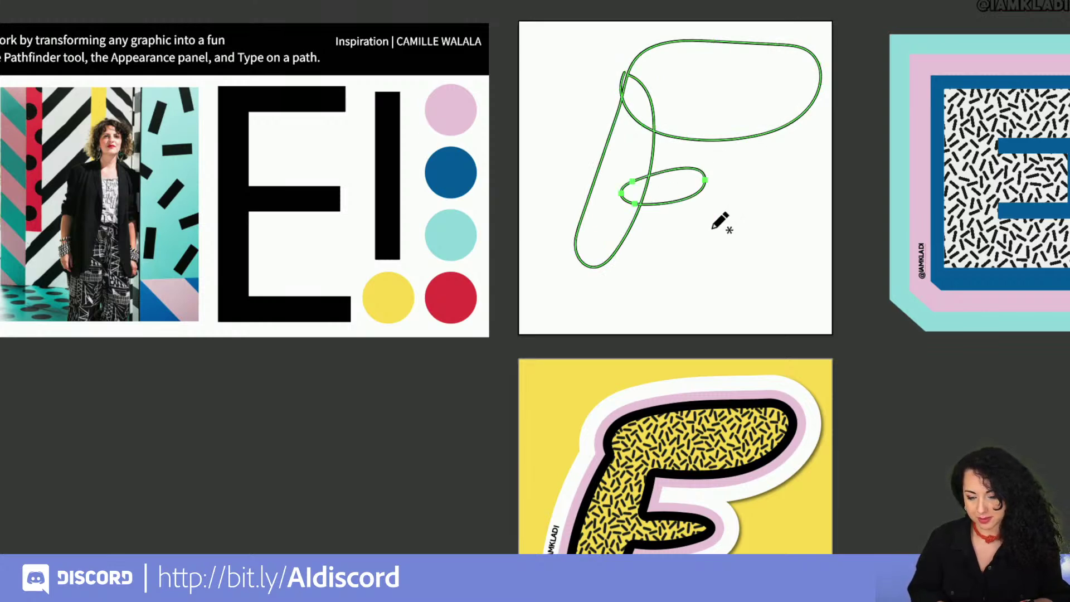
pyautogui.scroll(-3, 719, 223)
pyautogui.moveTo(715, 168)
pyautogui.mouseDown()
pyautogui.moveTo(555, 174)
pyautogui.moveTo(552, 204)
pyautogui.moveTo(610, 217)
pyautogui.moveTo(703, 177)
pyautogui.mouseUp()
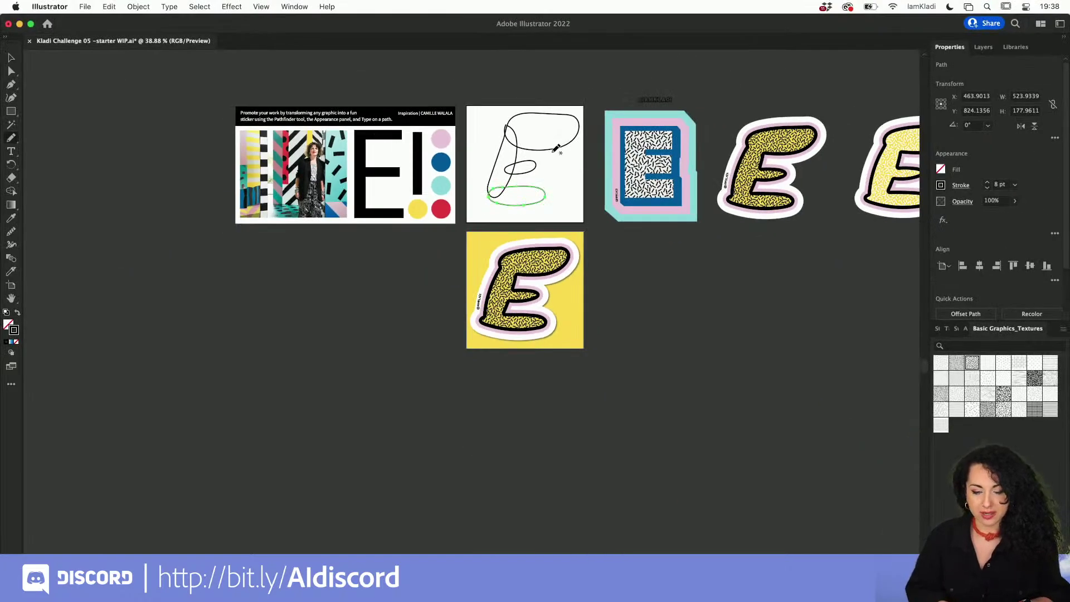
pyautogui.scroll(5, 649, 148)
pyautogui.scroll(5, 555, 148)
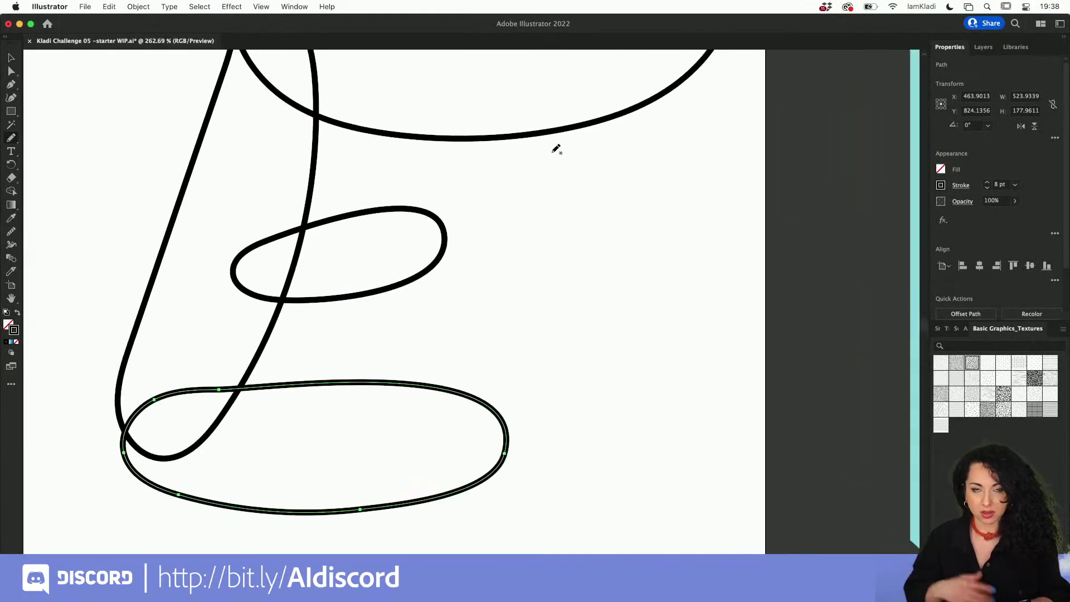
pyautogui.scroll(2, 555, 149)
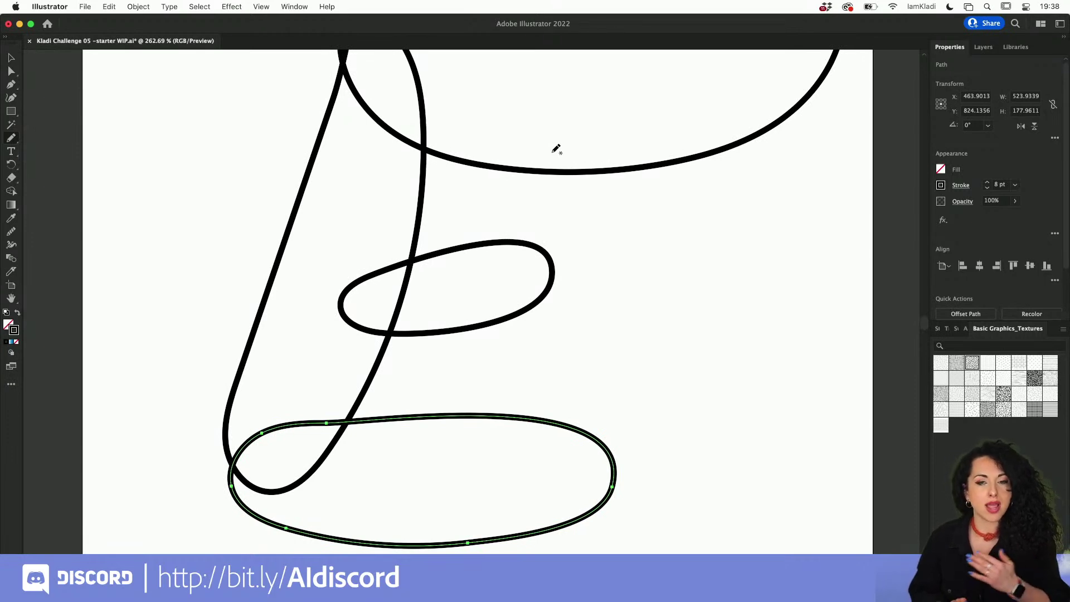
pyautogui.scroll(-5, 580, 118)
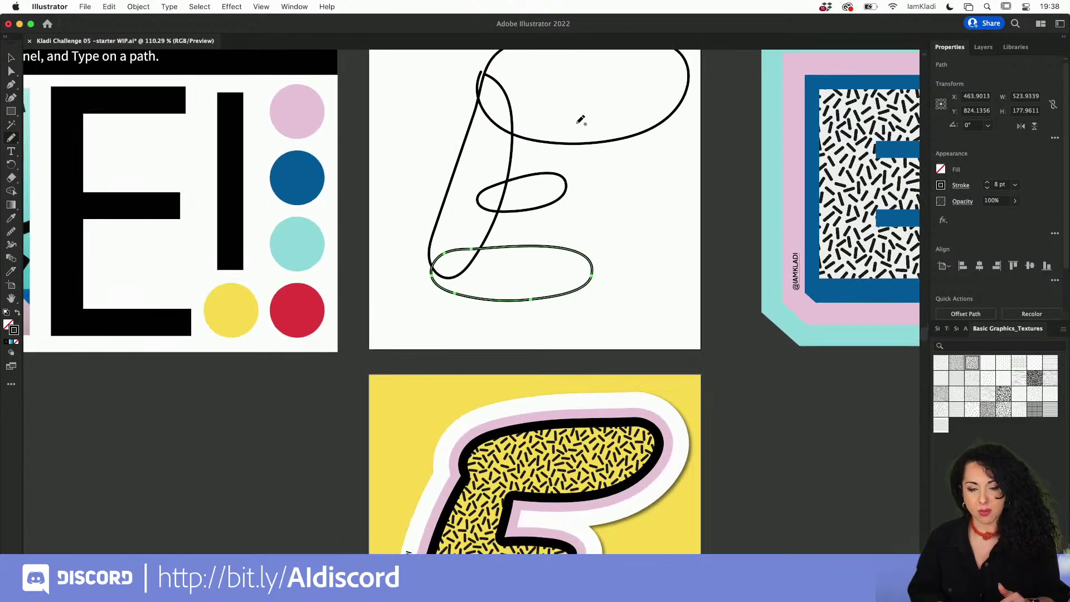
# Delete the E's large upper arm and slanted stem loops from the artboard, and leave isolation mode.
pyautogui.press('v')
pyautogui.click(576, 122)
pyautogui.click(589, 192)
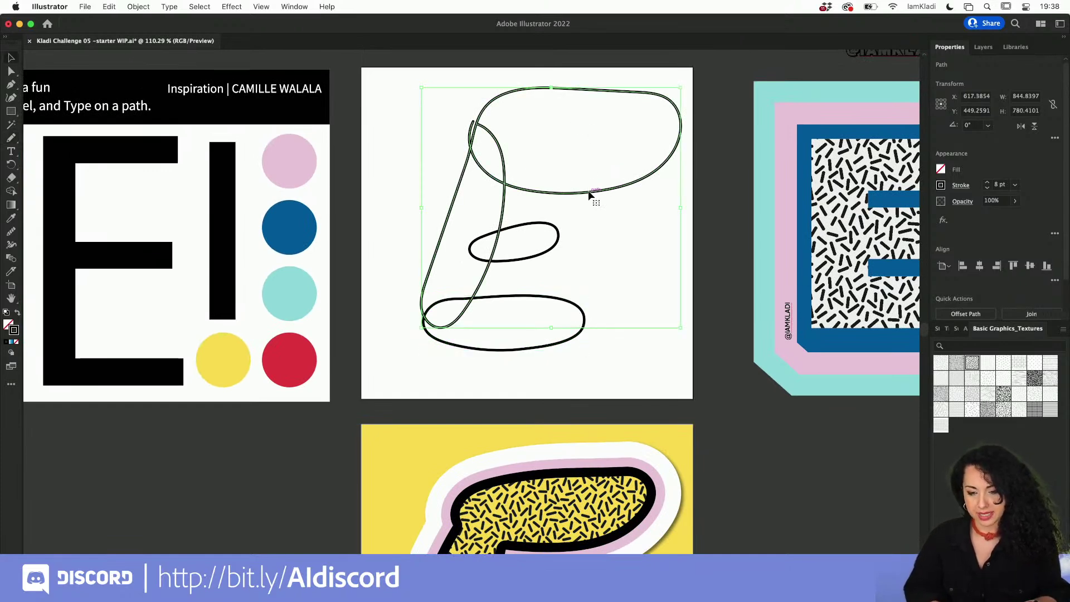
pyautogui.doubleClick(589, 193)
pyautogui.press('Delete')
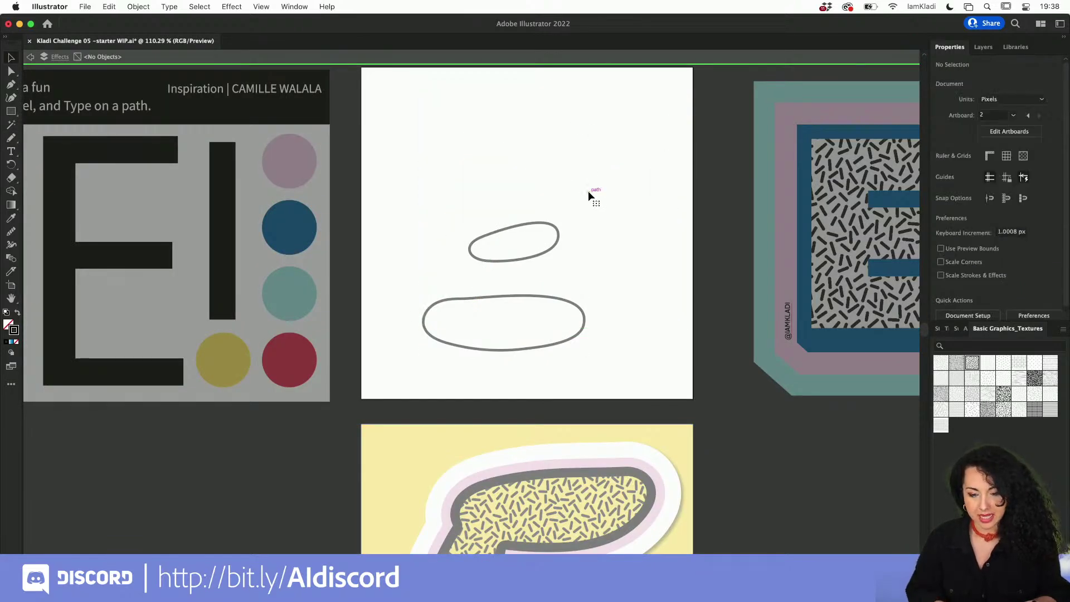
pyautogui.doubleClick(589, 195)
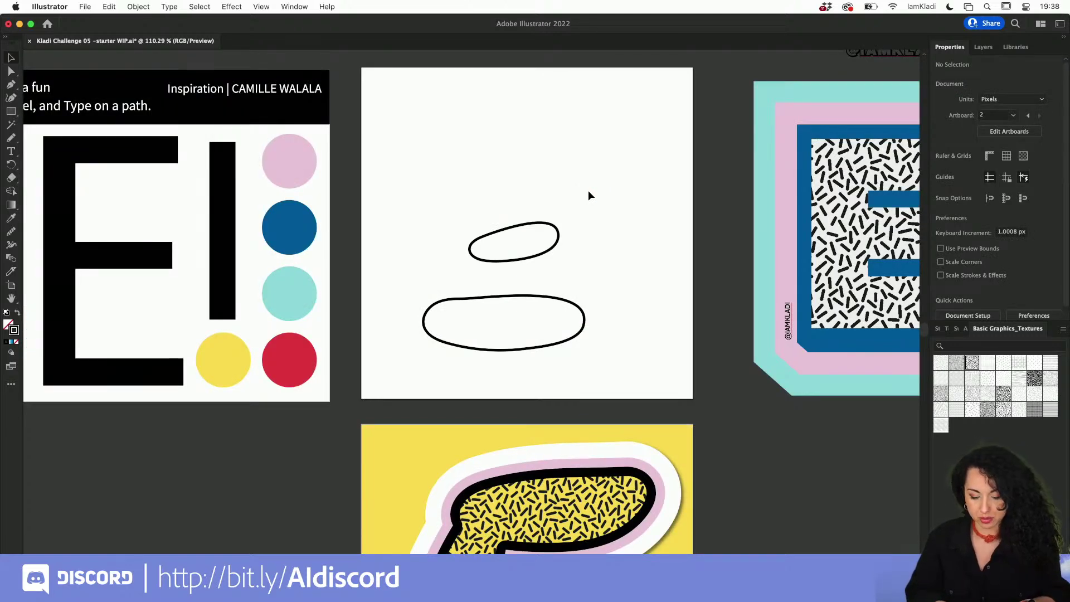
# Redraw the E with the Pencil tool: an upper arm about 496 × 198 px and a slanted stem about 293 × 621 px.
pyautogui.press('n')
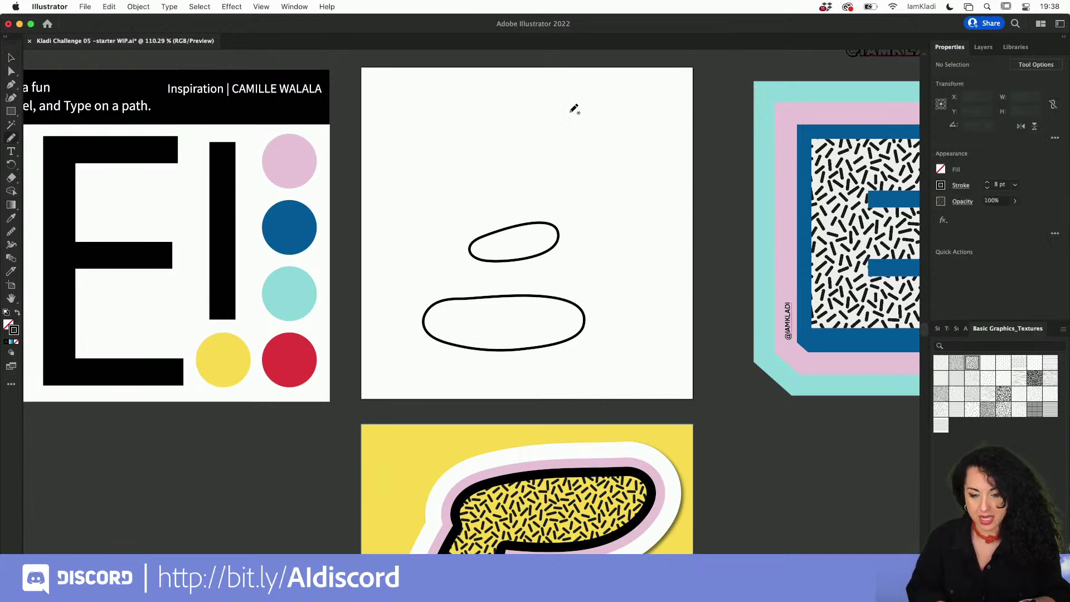
pyautogui.moveTo(625, 110)
pyautogui.mouseDown()
pyautogui.moveTo(504, 123)
pyautogui.moveTo(499, 158)
pyautogui.moveTo(530, 173)
pyautogui.moveTo(588, 170)
pyautogui.moveTo(646, 143)
pyautogui.moveTo(622, 109)
pyautogui.mouseUp()
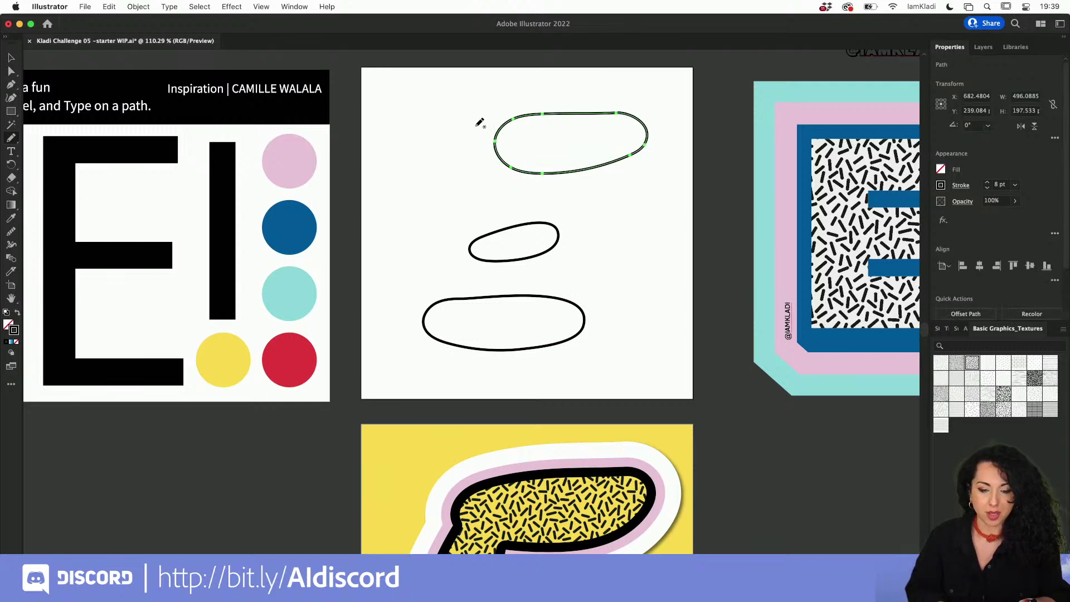
pyautogui.moveTo(491, 124)
pyautogui.mouseDown()
pyautogui.moveTo(435, 224)
pyautogui.moveTo(425, 291)
pyautogui.moveTo(437, 317)
pyautogui.moveTo(488, 236)
pyautogui.moveTo(517, 141)
pyautogui.moveTo(493, 126)
pyautogui.mouseUp()
pyautogui.press('v')
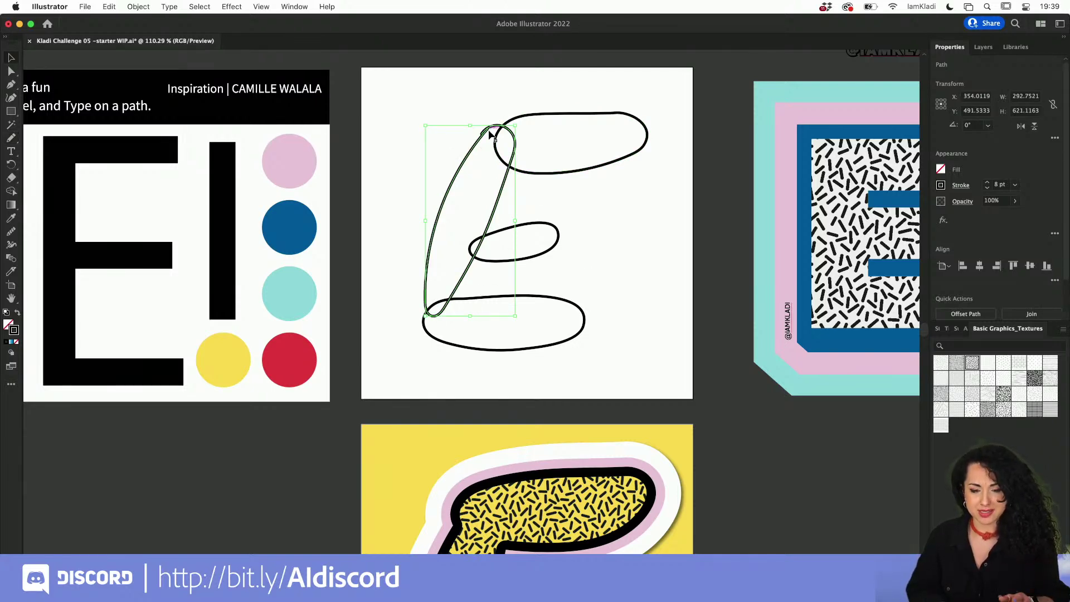
# Unite the four overlapping pencil loops into a single E outline, and deselect it.
pyautogui.moveTo(405, 110)
pyautogui.mouseDown()
pyautogui.moveTo(537, 313)
pyautogui.moveTo(606, 376)
pyautogui.mouseUp()
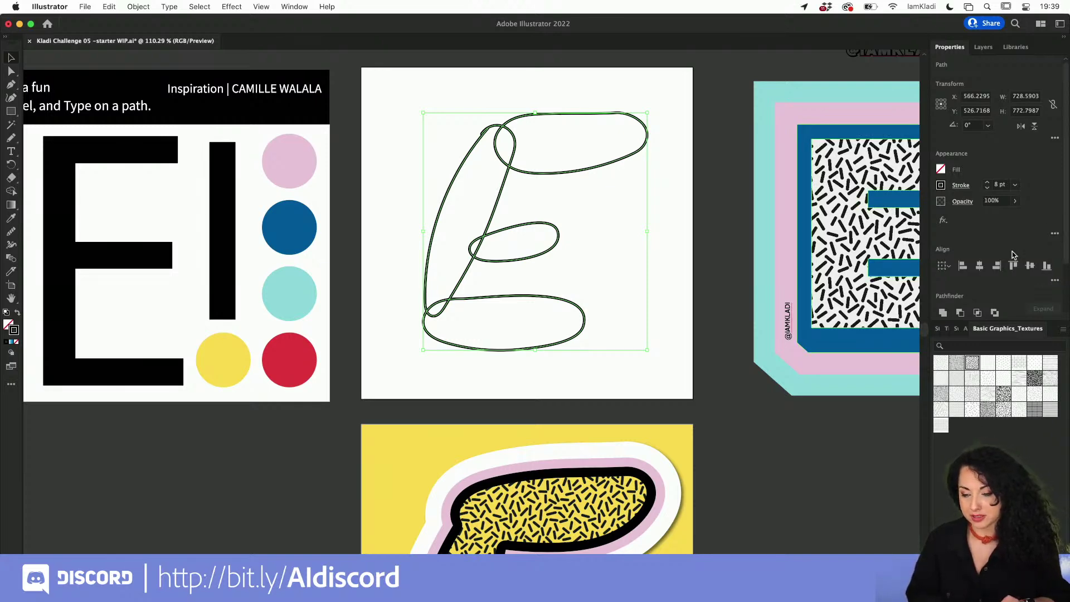
pyautogui.scroll(-3, 1013, 254)
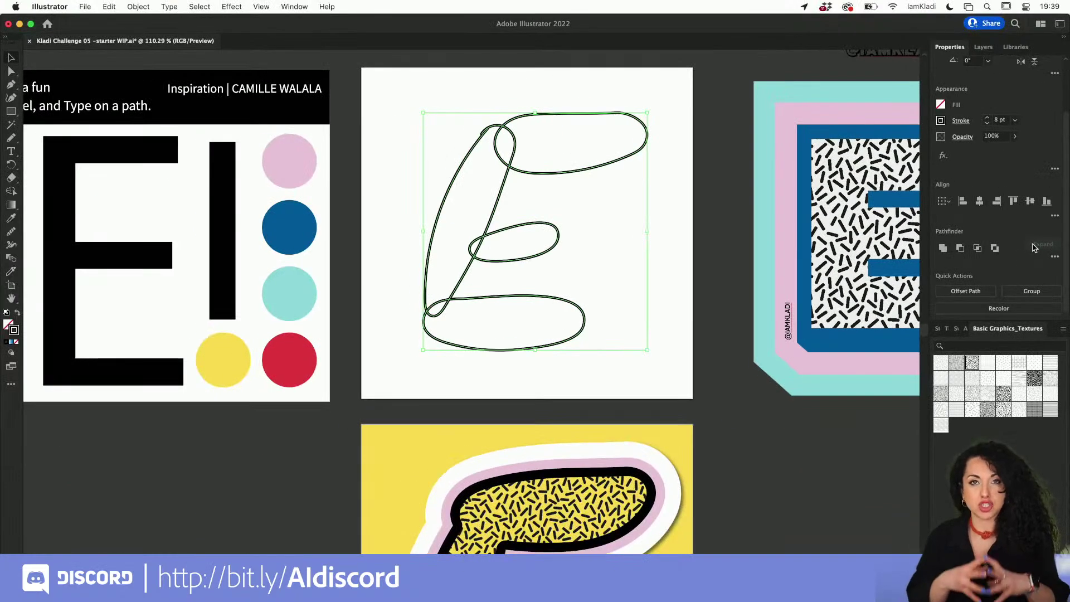
pyautogui.click(943, 248)
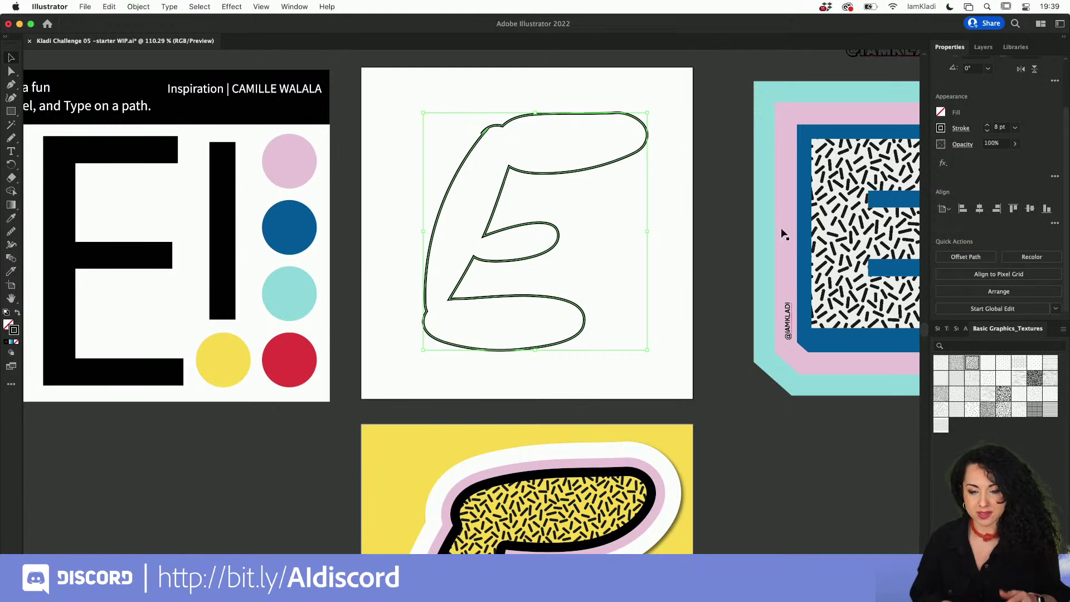
pyautogui.click(620, 245)
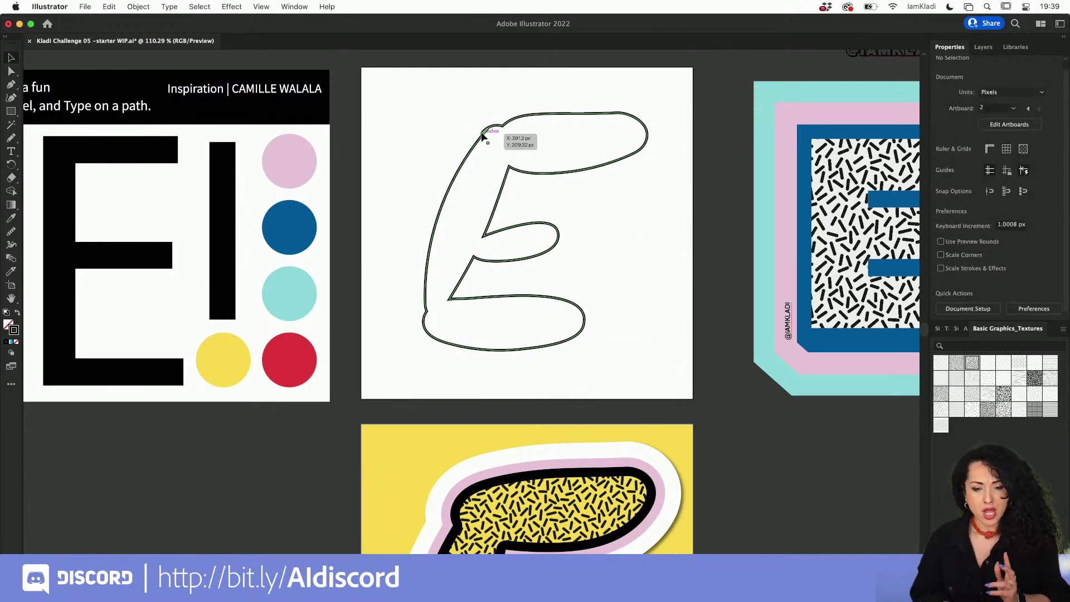
# In Outline view, delete the stray anchor point that makes the sharp overlap at the top of the E's stem.
pyautogui.scroll(10, 508, 131)
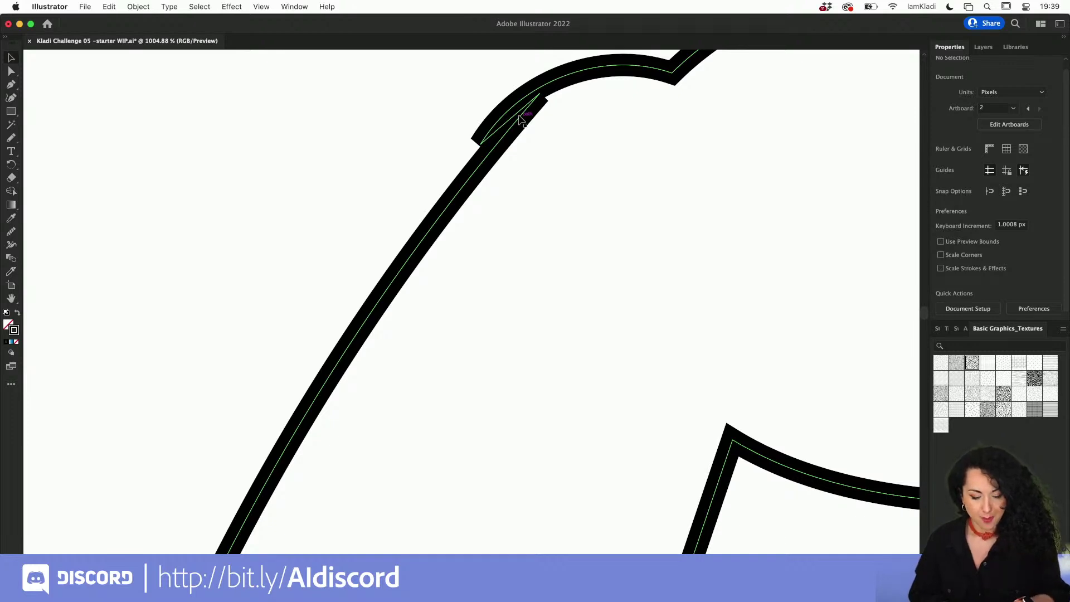
pyautogui.press('super+y')
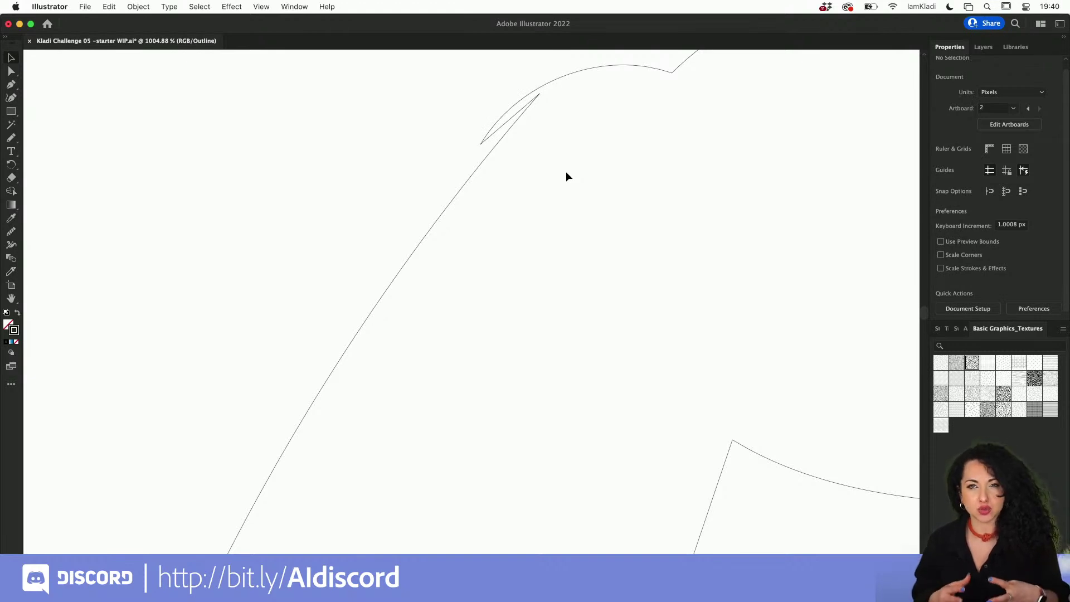
pyautogui.click(540, 90)
pyautogui.scroll(5, 540, 90)
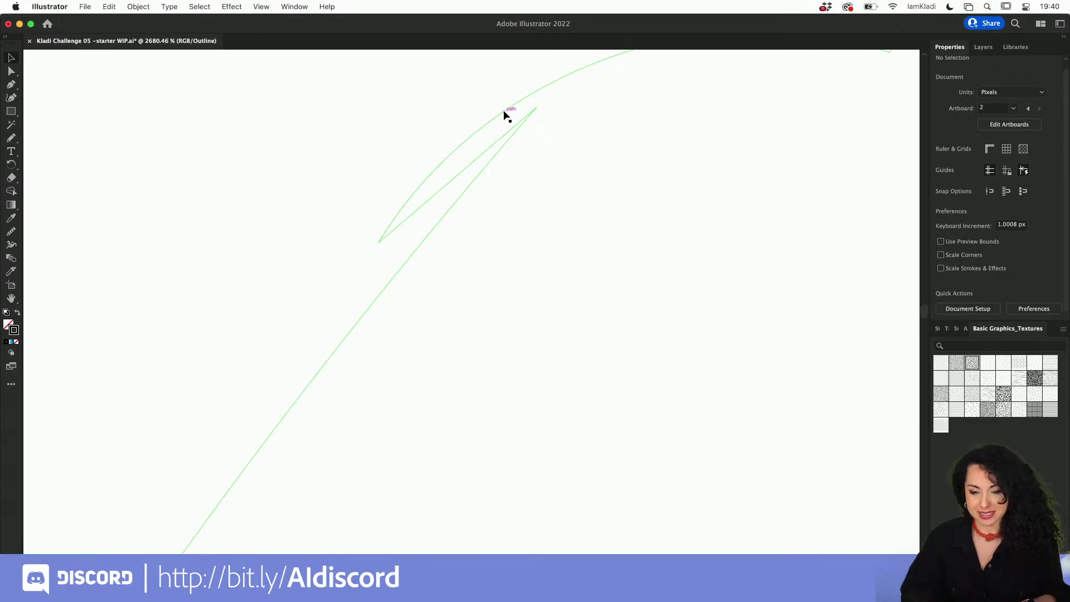
pyautogui.press('p')
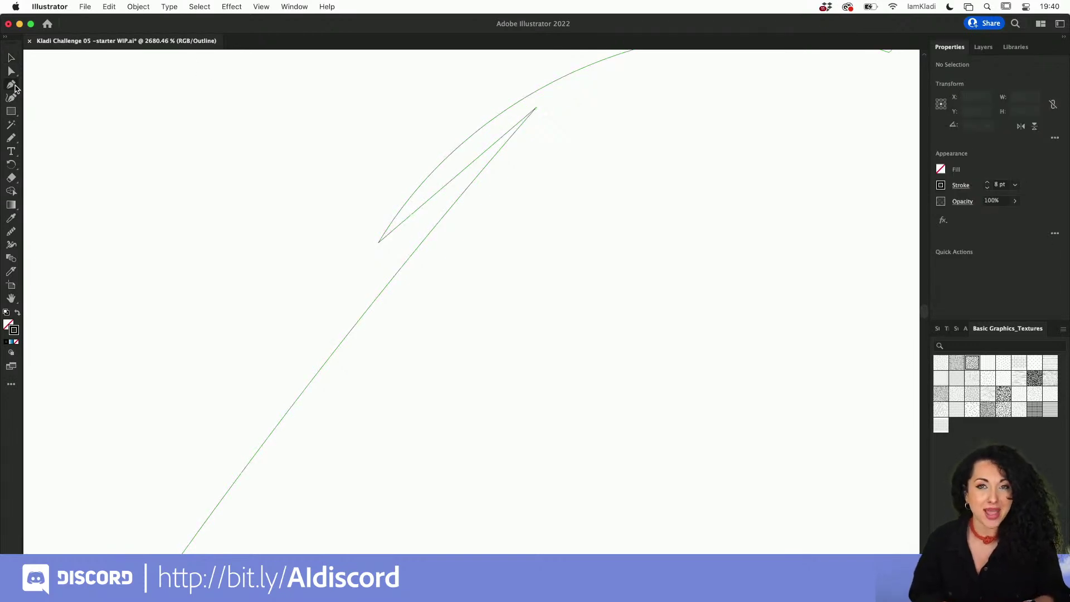
pyautogui.click(536, 112)
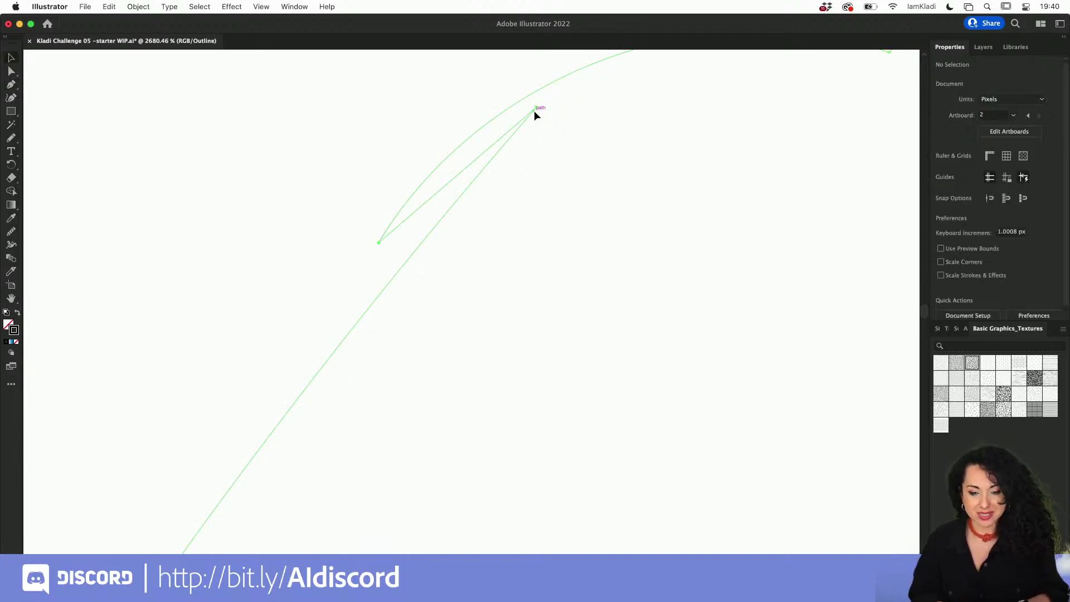
pyautogui.press('v')
pyautogui.scroll(5, 567, 166)
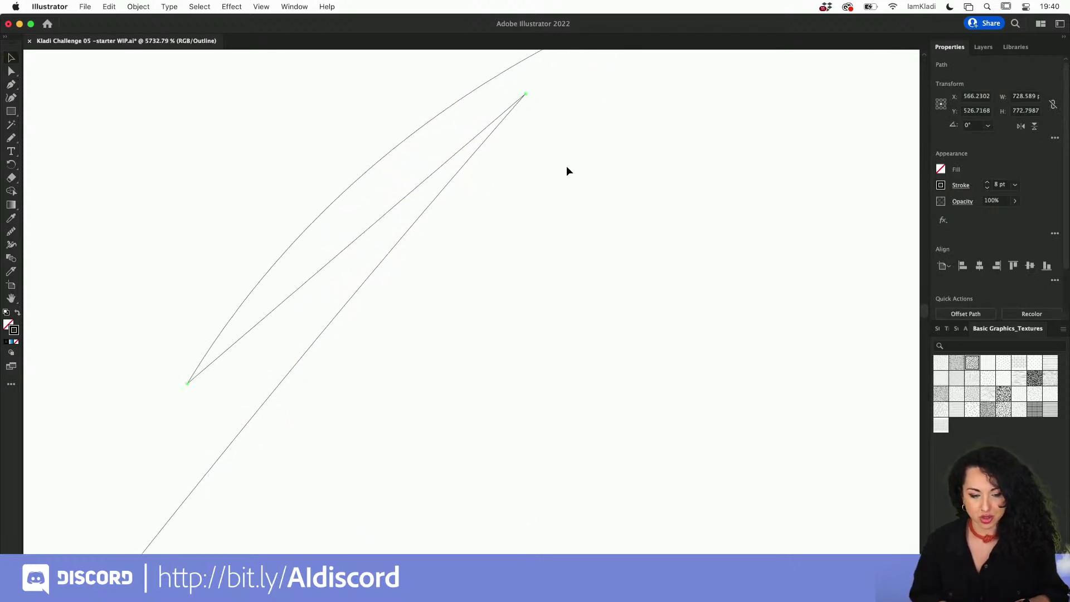
pyautogui.press('p')
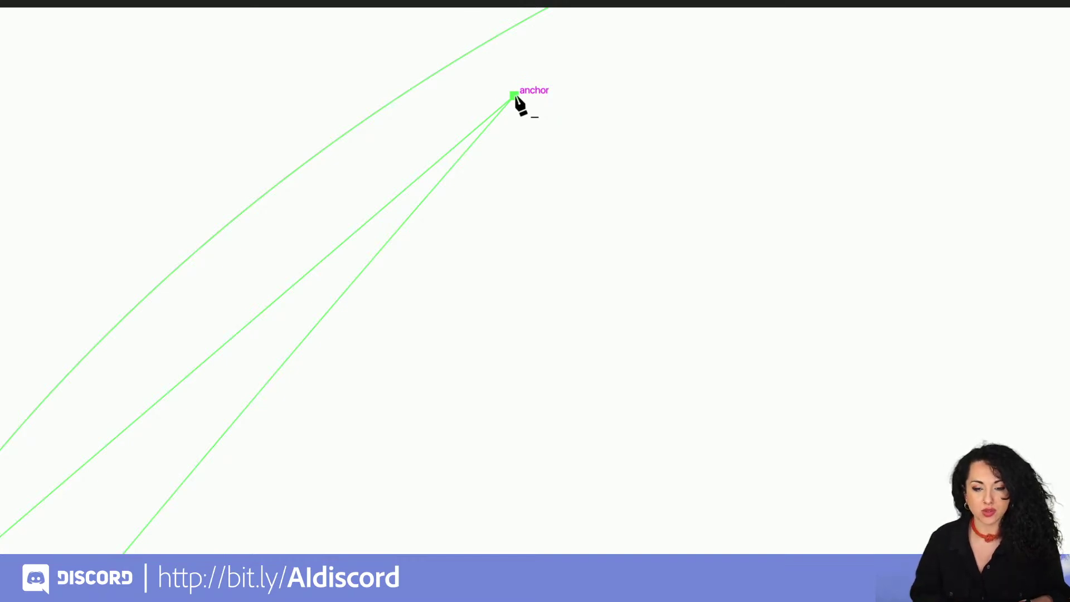
pyautogui.click(516, 96)
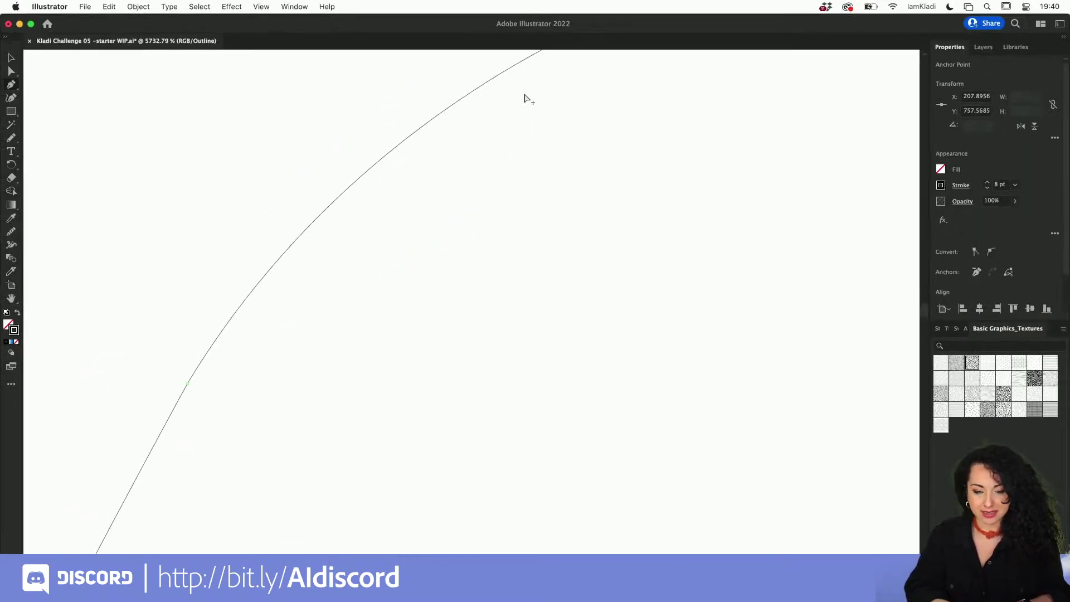
# Deselect the E path and return the artwork to Preview view.
pyautogui.scroll(-5, 529, 98)
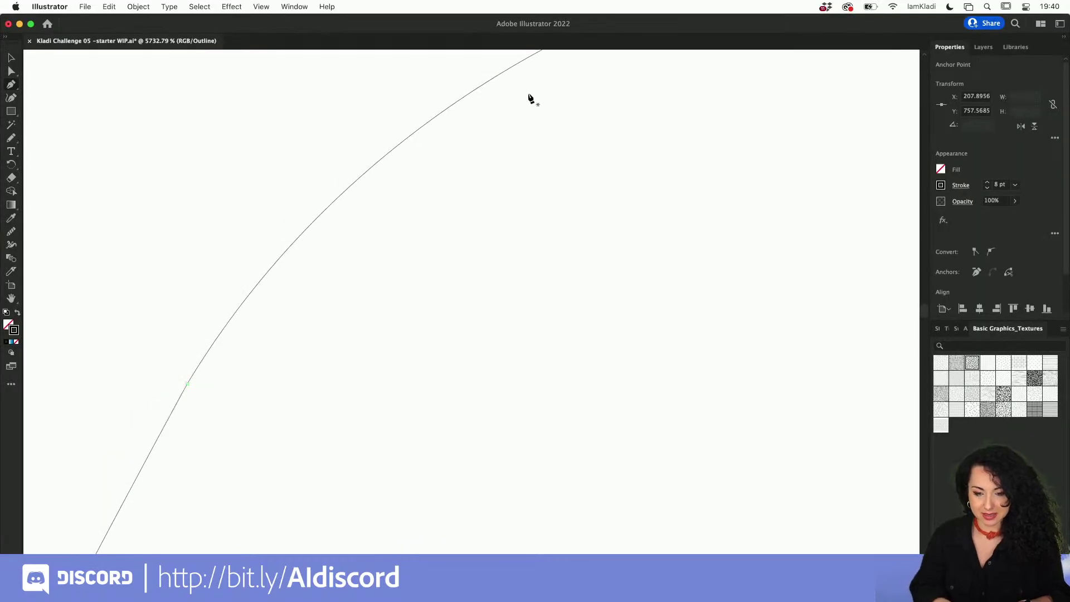
pyautogui.scroll(-10, 529, 98)
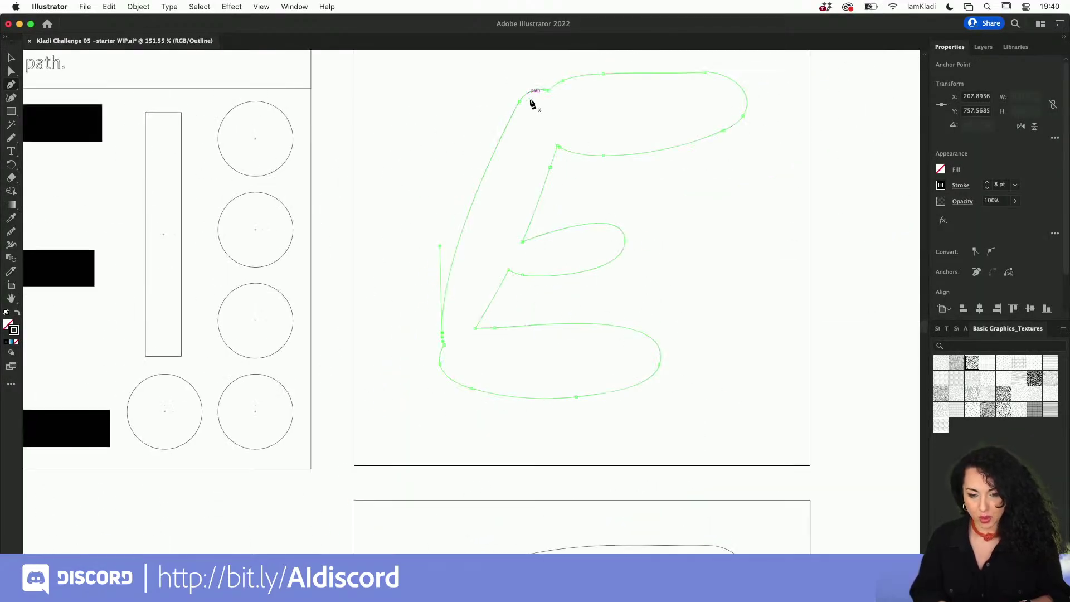
pyautogui.press('v')
pyautogui.click(702, 231)
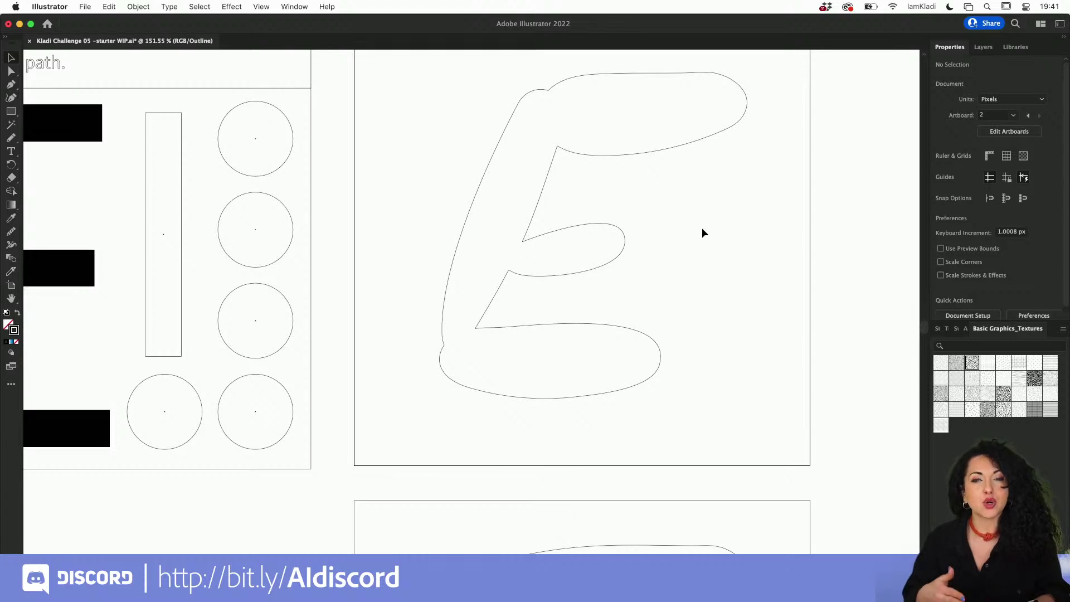
pyautogui.press('super+y')
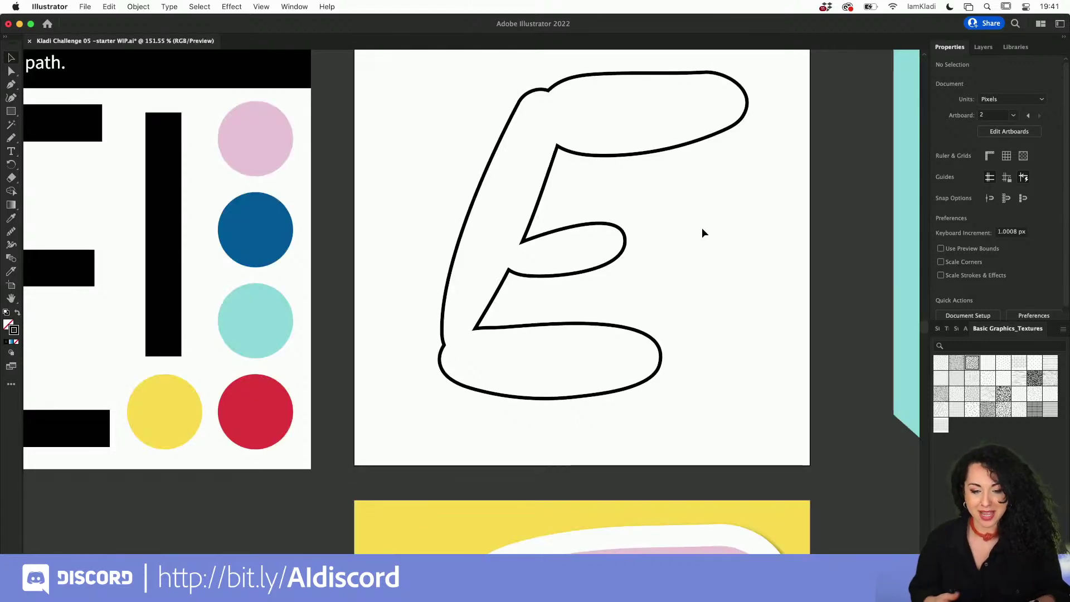
pyautogui.scroll(-5, 702, 228)
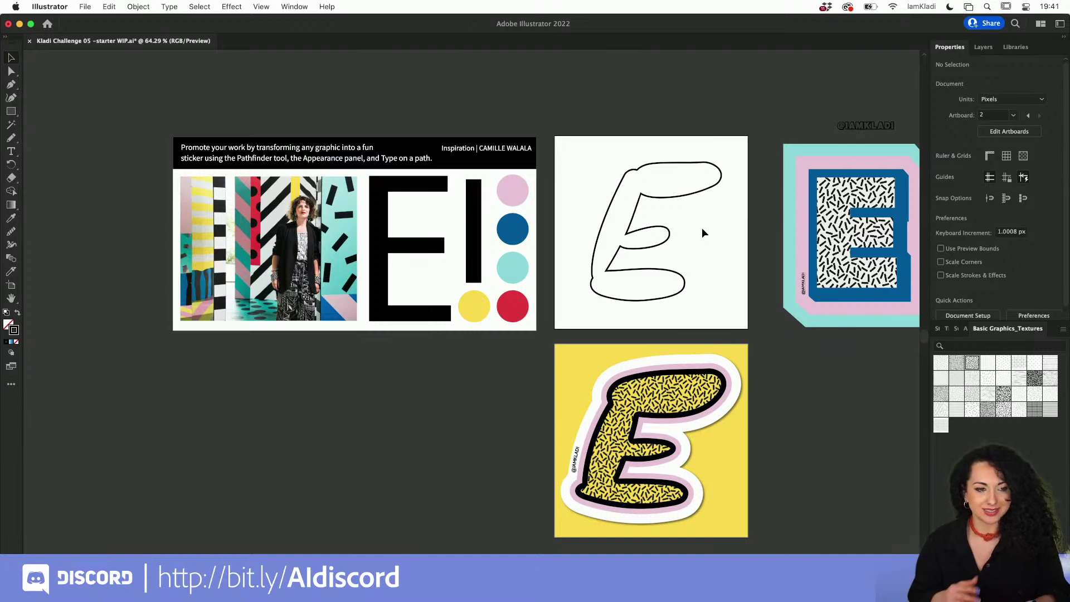
# Select the united E outline and float its Appearance panel beside the letter.
pyautogui.scroll(8, 701, 227)
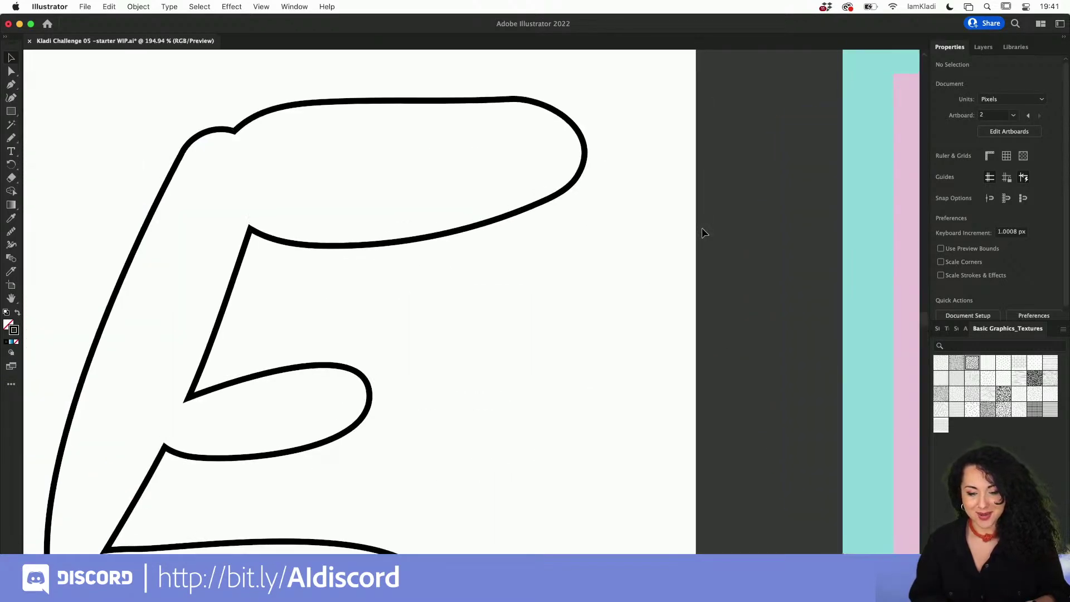
pyautogui.scroll(-1, 680, 201)
pyautogui.click(636, 162)
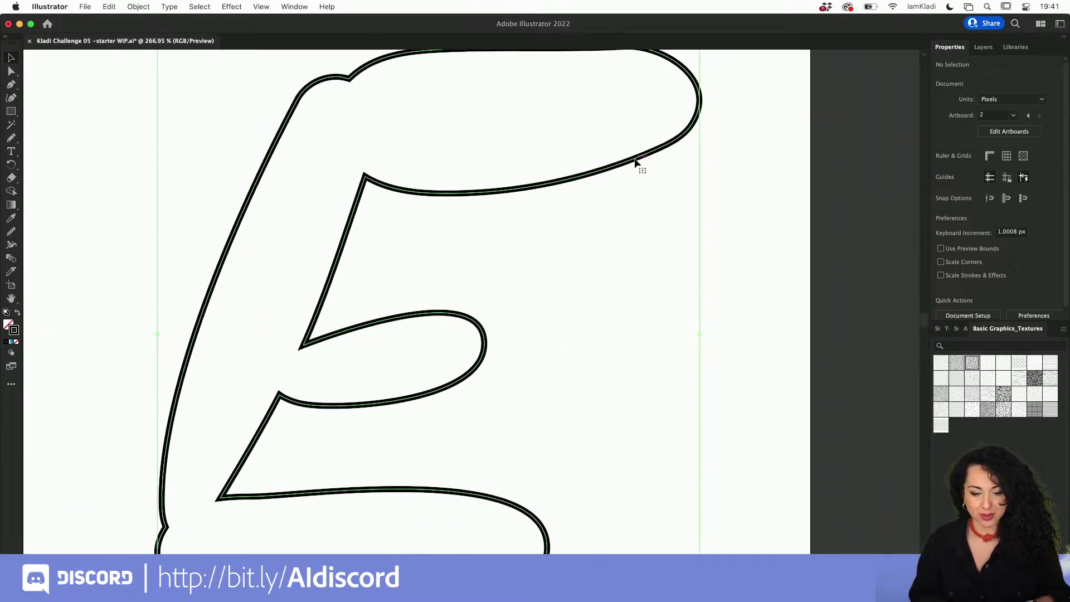
pyautogui.scroll(-2, 635, 162)
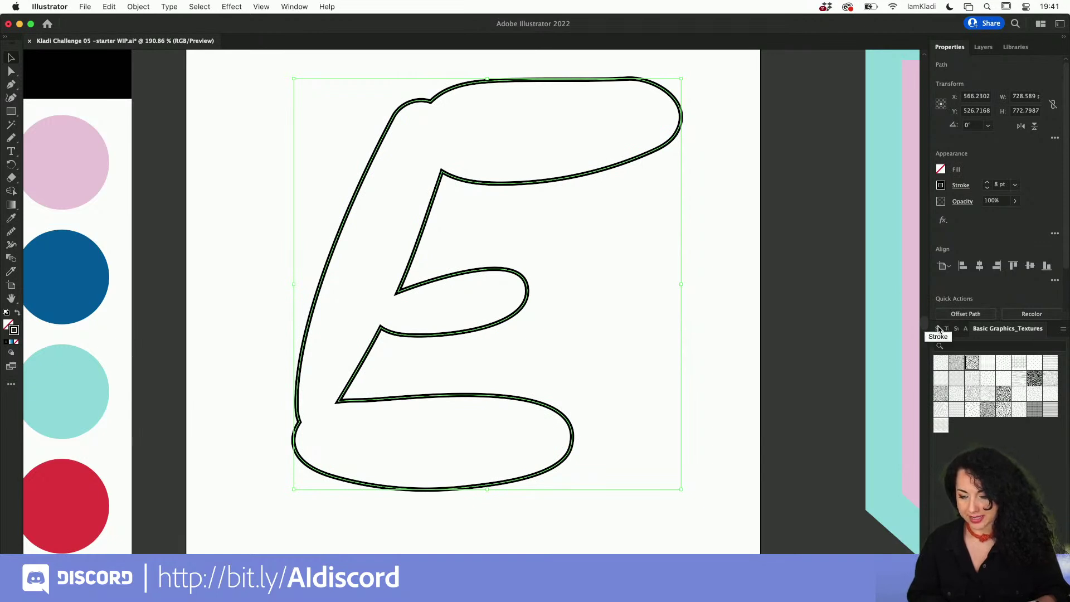
pyautogui.click(968, 331)
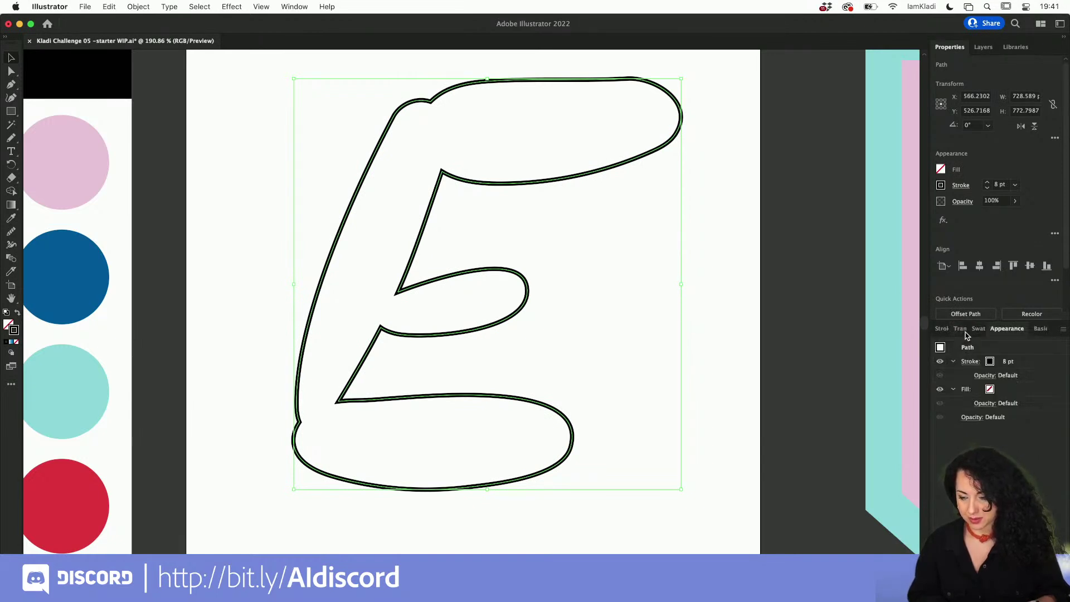
pyautogui.moveTo(1007, 334); pyautogui.dragTo(718, 184)
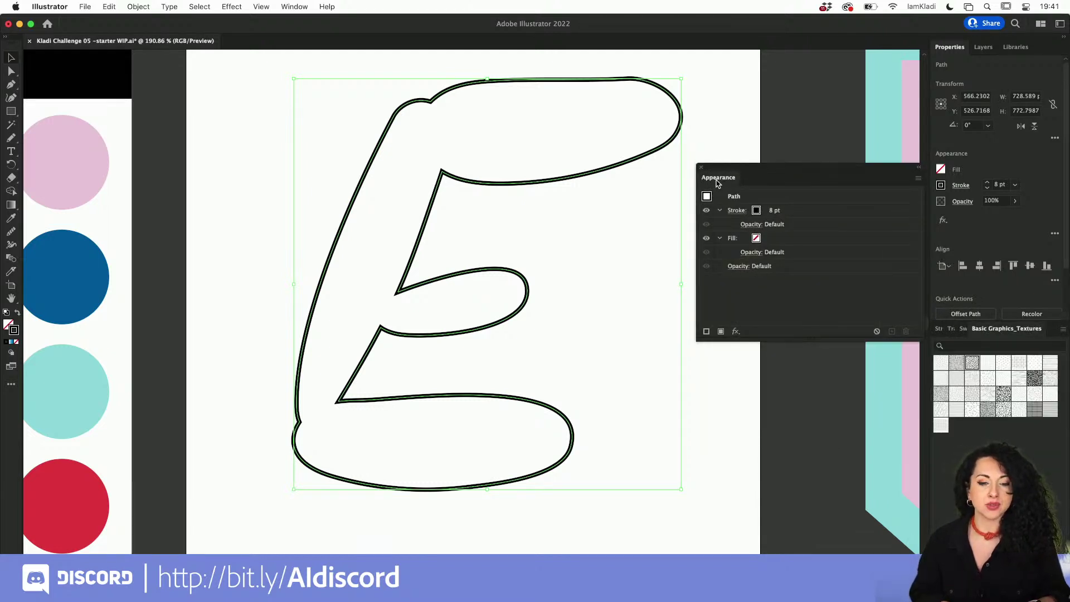
pyautogui.click(296, 7)
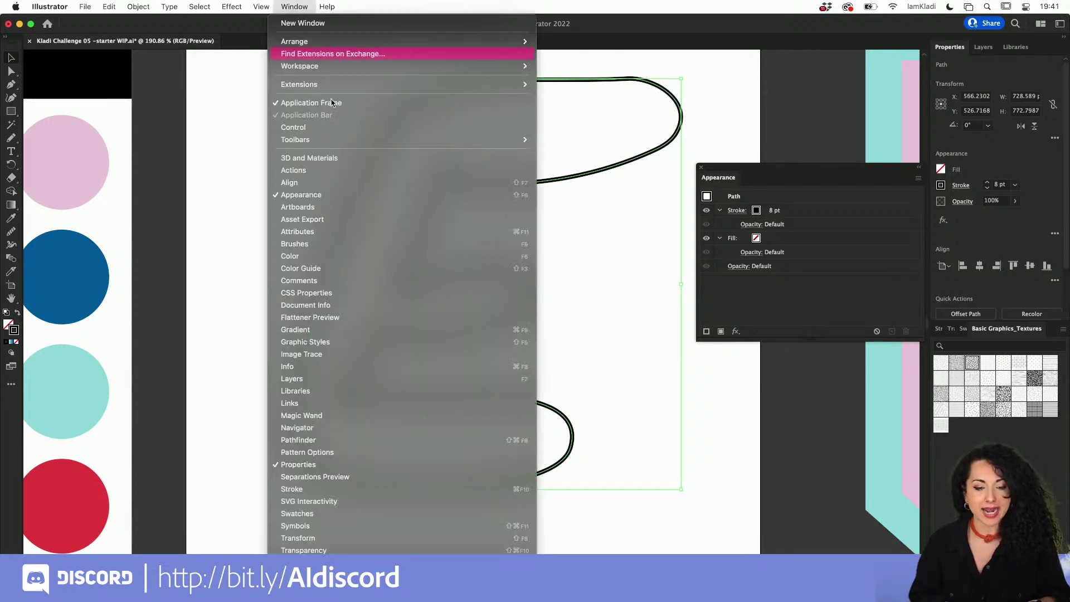
pyautogui.click(713, 171)
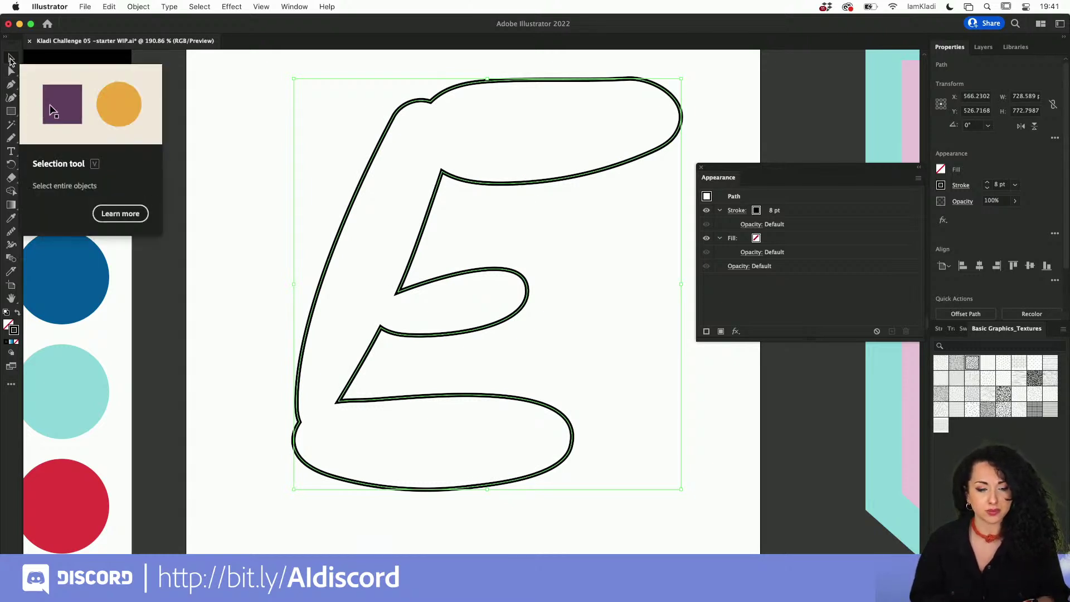
# Set the E outline's stroke weight to 20 pt in its Appearance attributes.
pyautogui.click(577, 177)
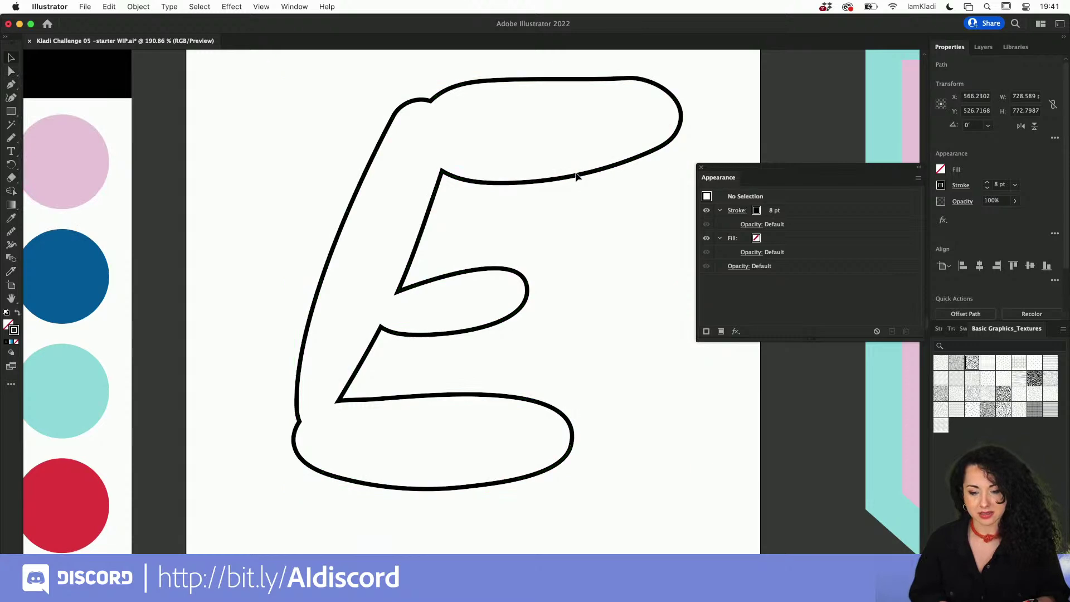
pyautogui.click(577, 177)
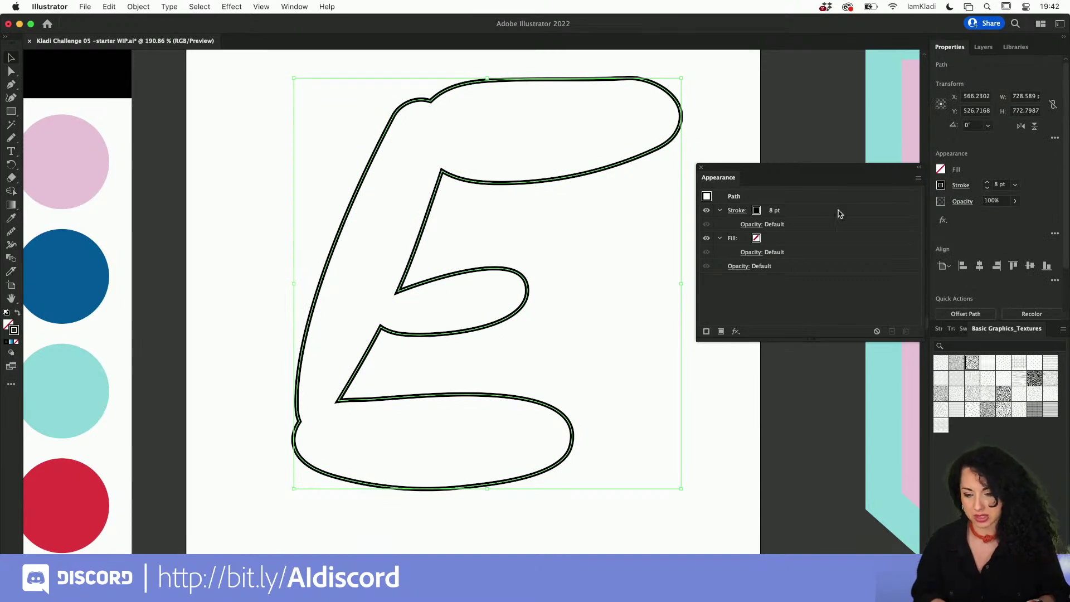
pyautogui.click(775, 213)
pyautogui.click(775, 211)
pyautogui.click(778, 208)
pyautogui.doubleClick(787, 212)
pyautogui.write('20')
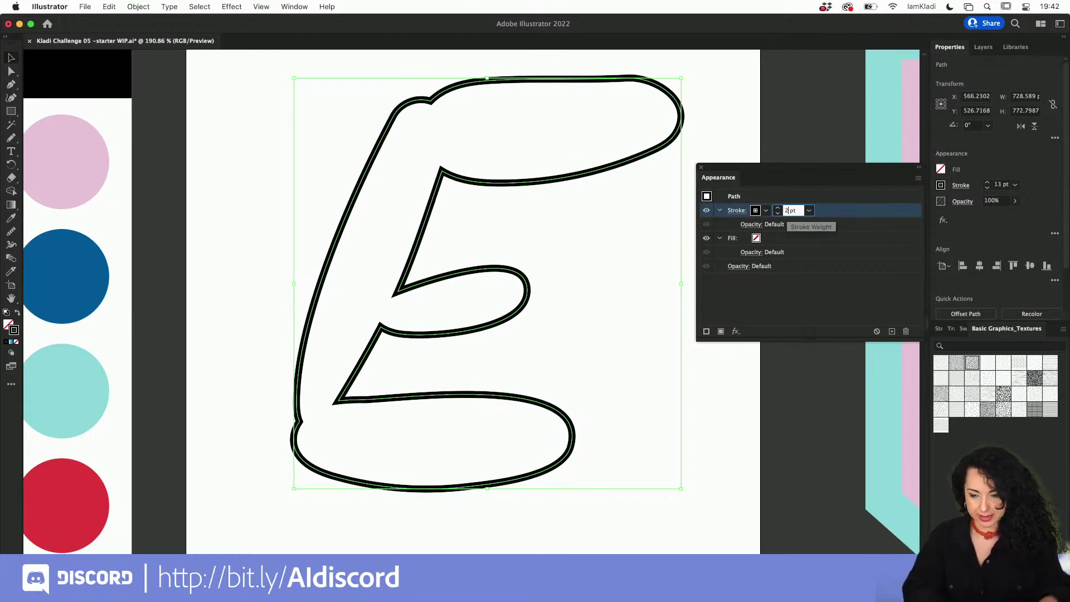
pyautogui.press('Return')
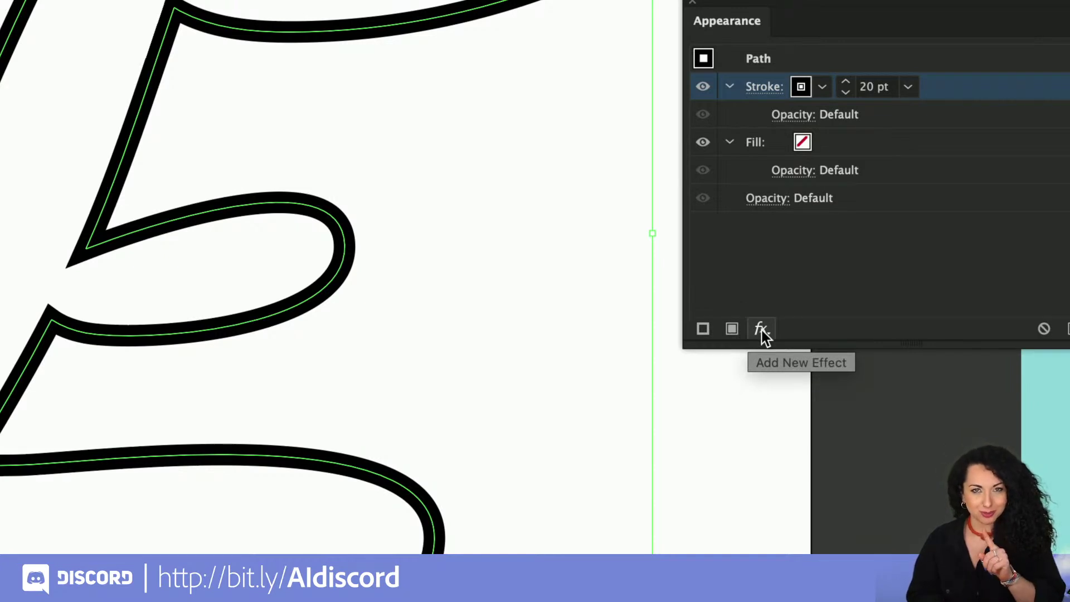
pyautogui.press('a')
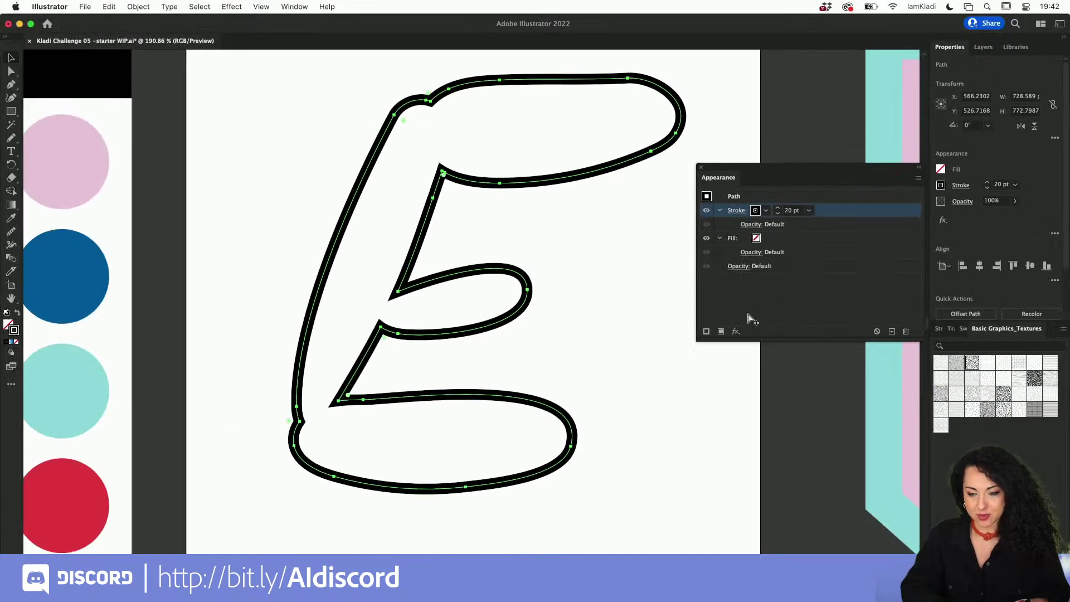
# Add a second stroke to the E outline and open the lower stroke's color swatches.
pyautogui.press('v')
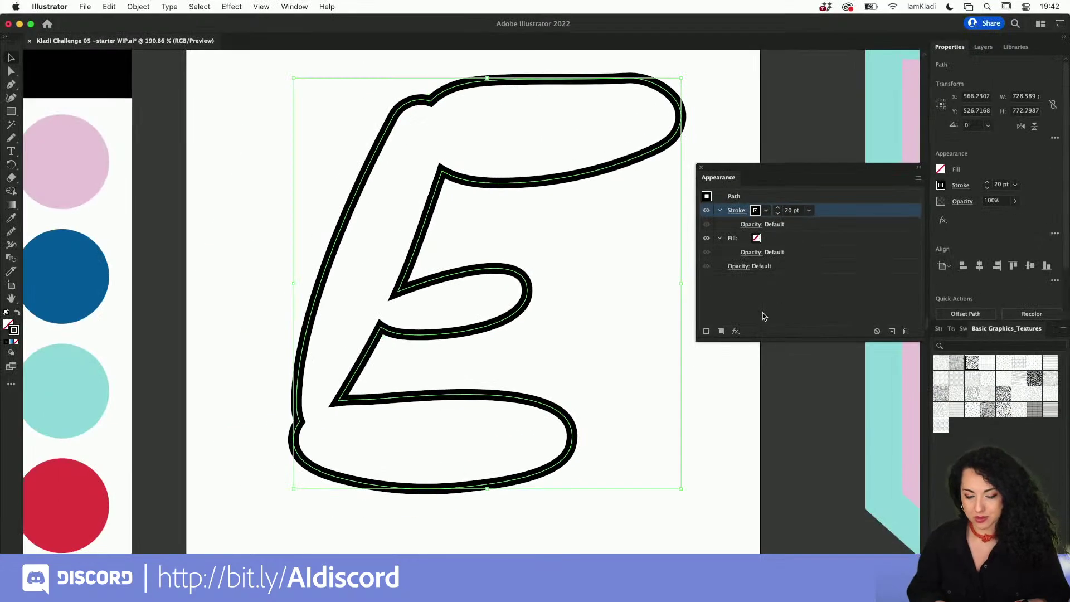
pyautogui.click(706, 332)
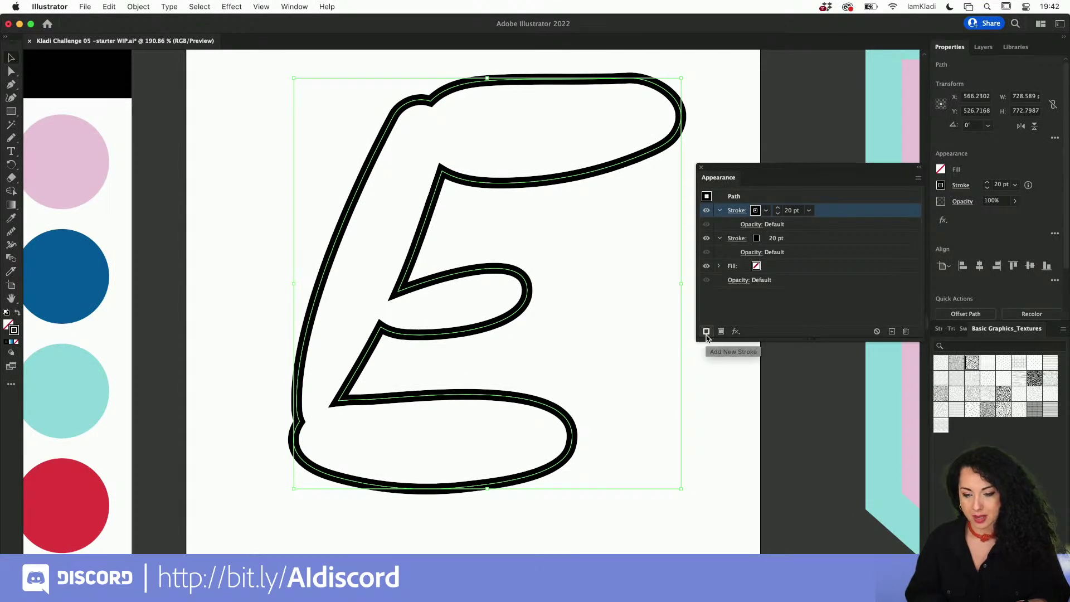
pyautogui.click(783, 240)
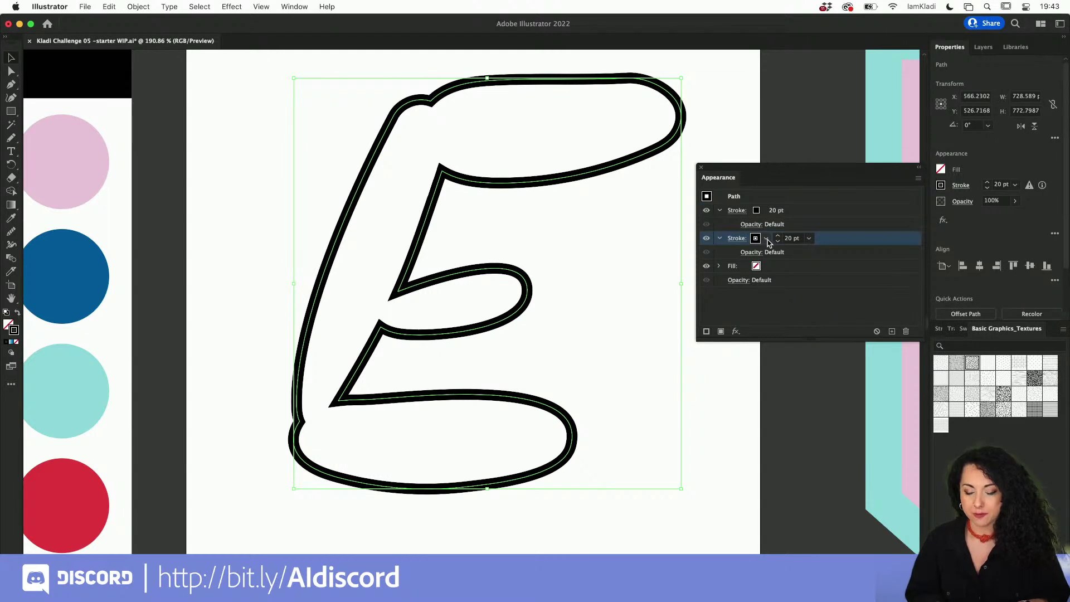
pyautogui.click(767, 240)
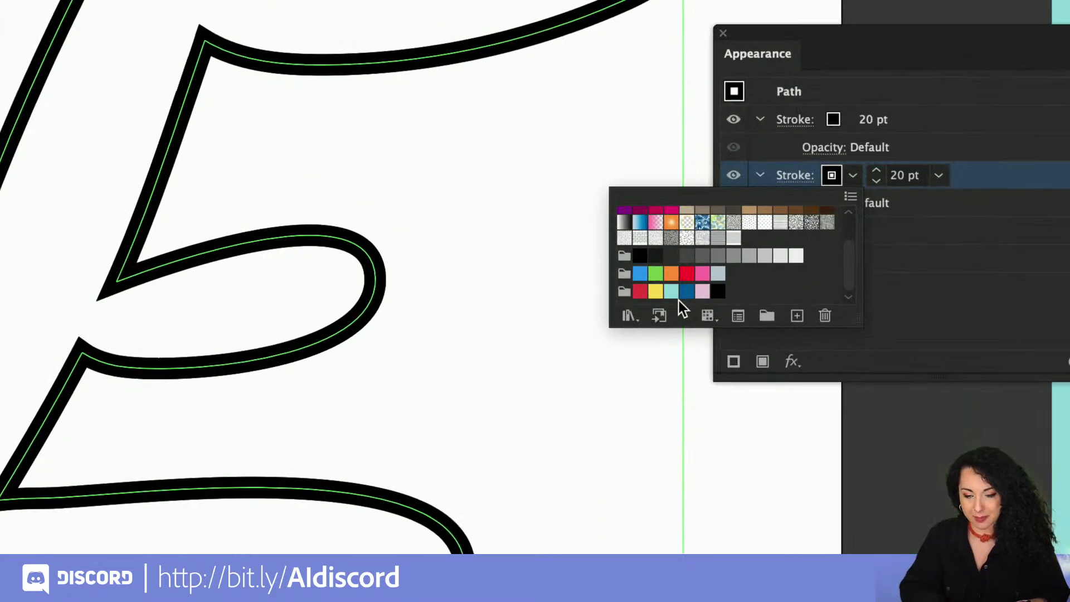
pyautogui.click(714, 294)
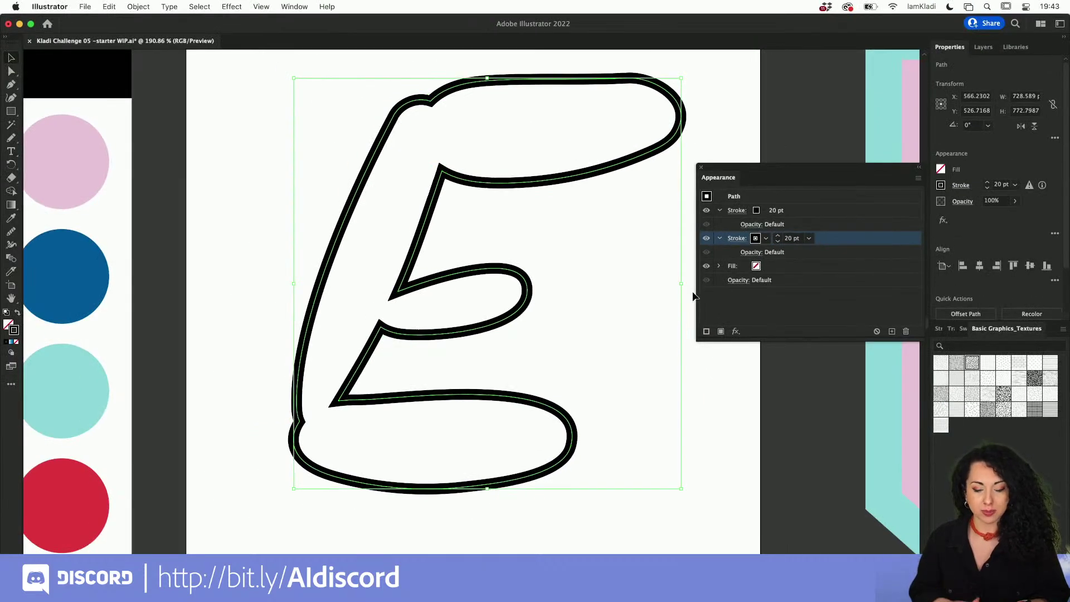
# Create a color group named W from the palette circles and black bar, and undo its creation.
pyautogui.scroll(-4, 573, 392)
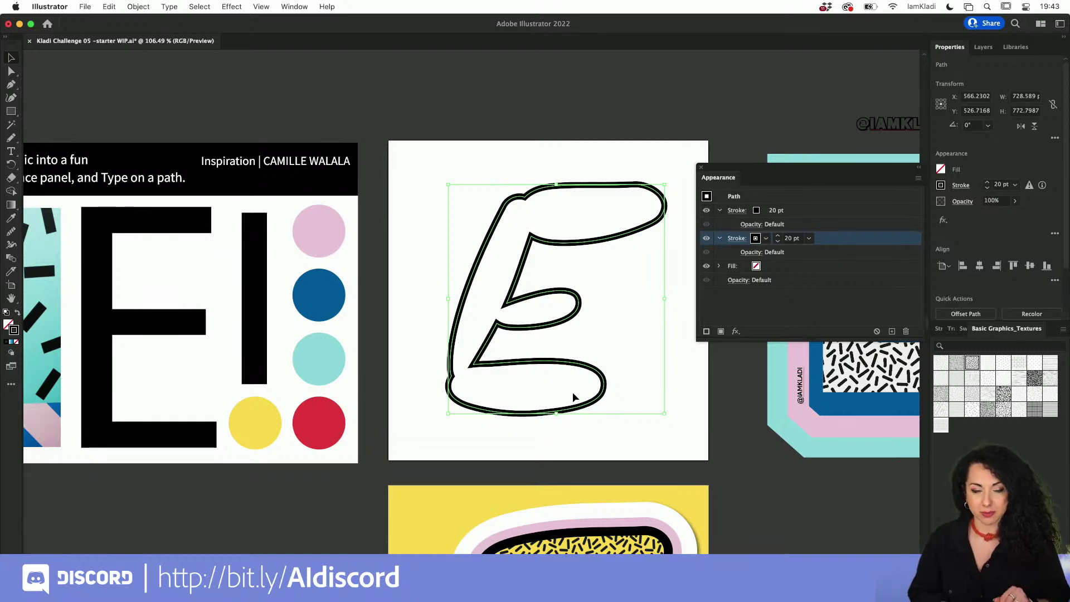
pyautogui.moveTo(372, 449); pyautogui.dragTo(247, 214)
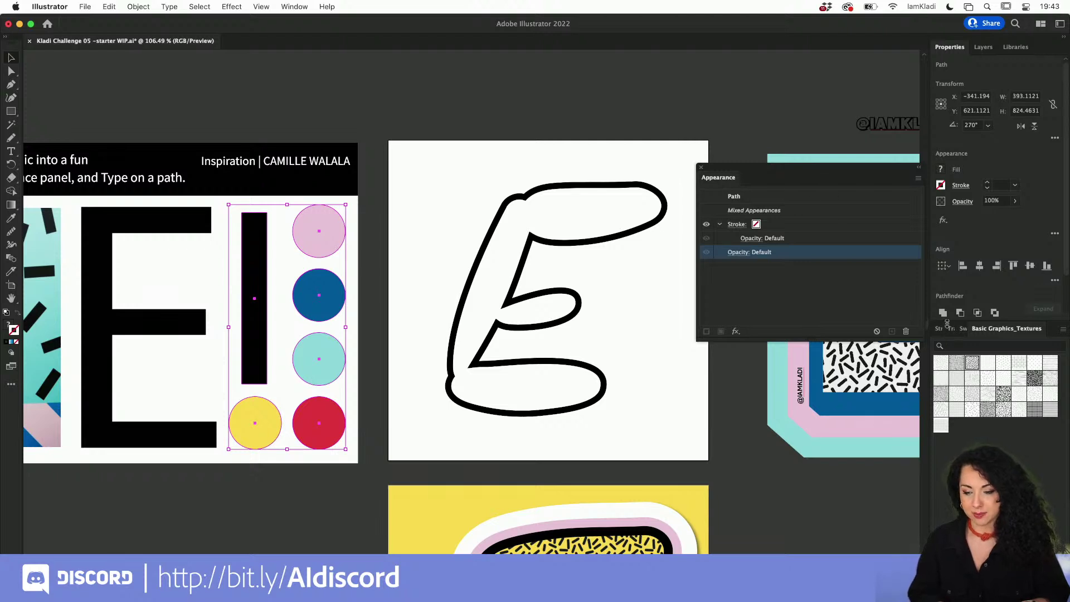
pyautogui.click(965, 329)
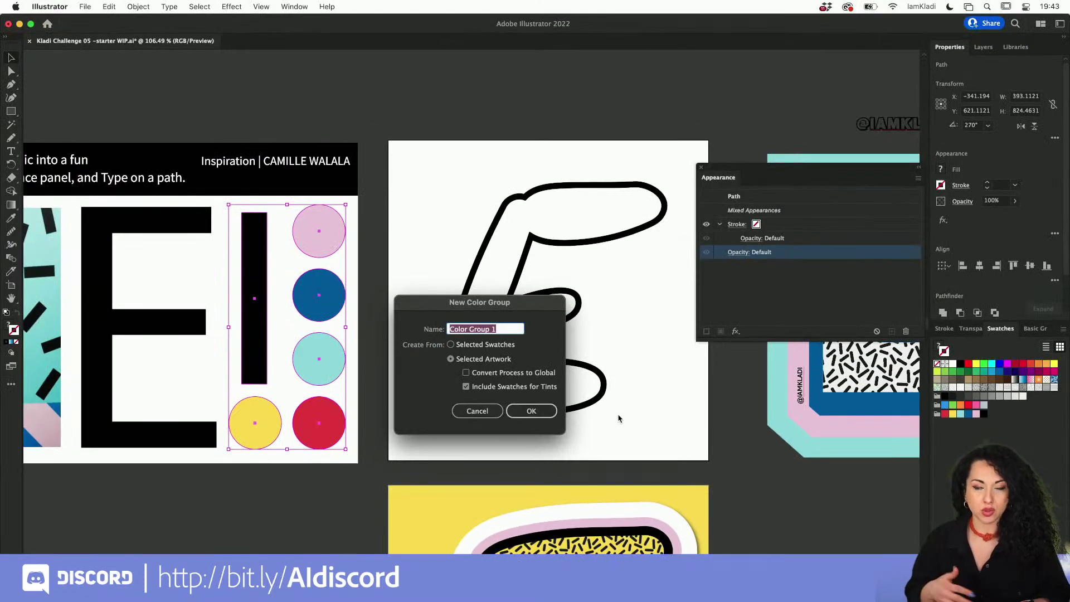
pyautogui.write('W')
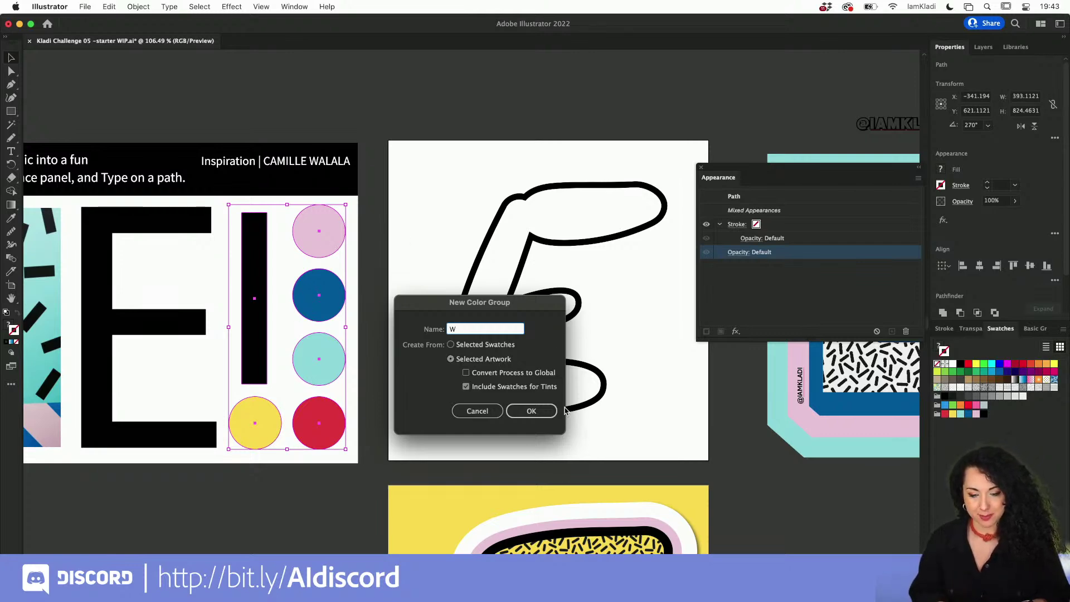
pyautogui.click(543, 411)
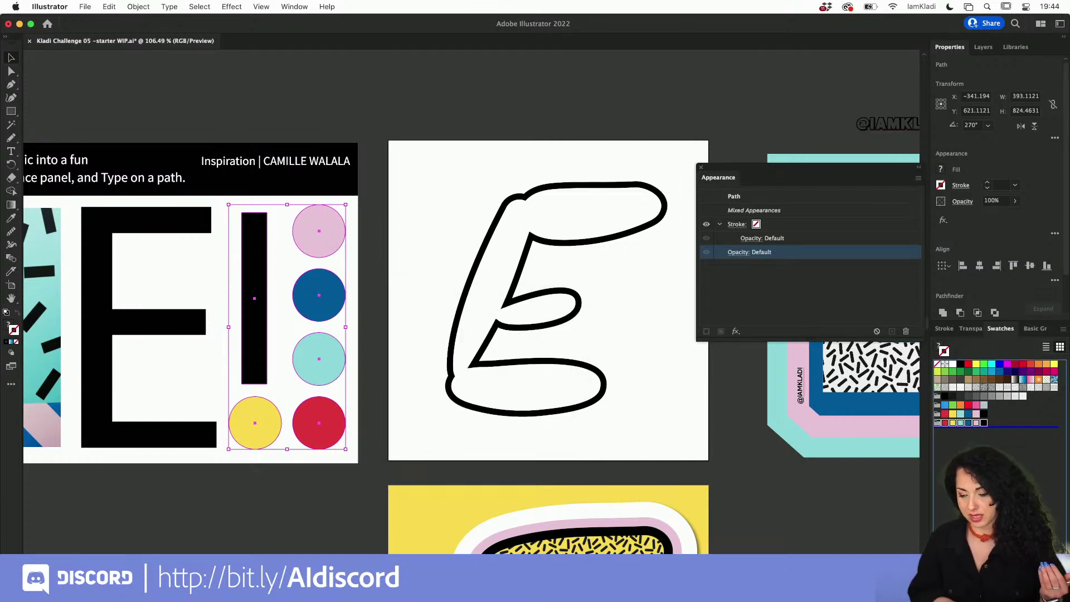
pyautogui.press('super+z')
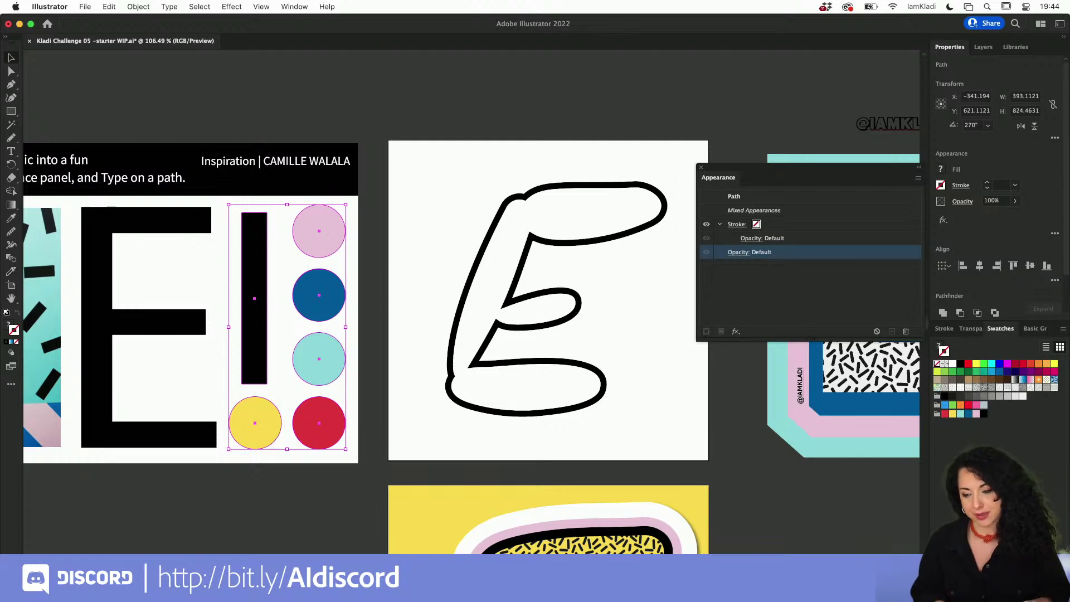
# Select the E outline and color its lower stroke with the palette's light pink swatch.
pyautogui.click(640, 230)
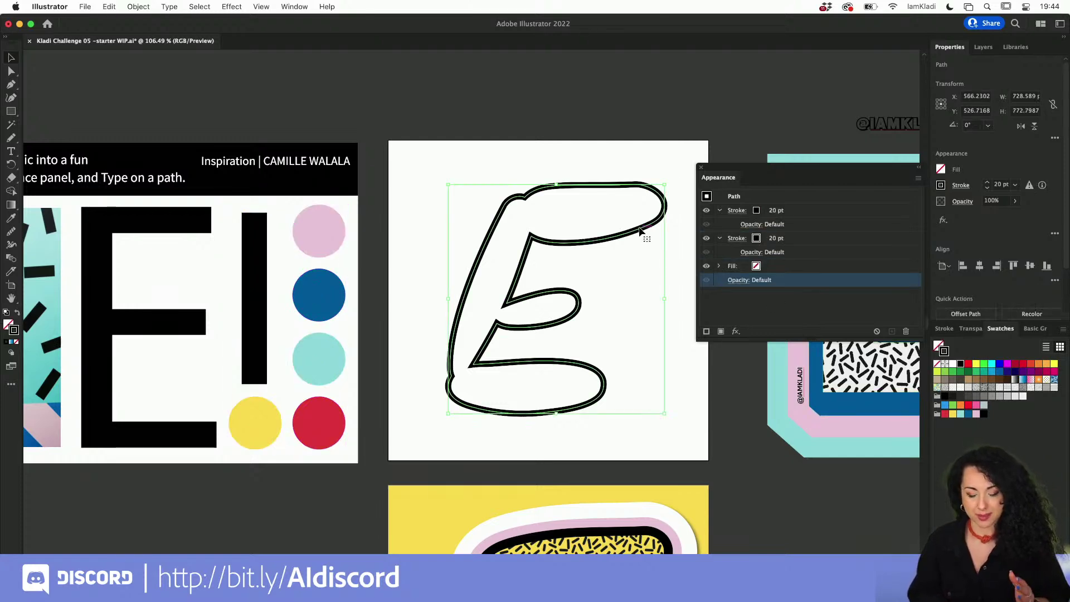
pyautogui.click(756, 240)
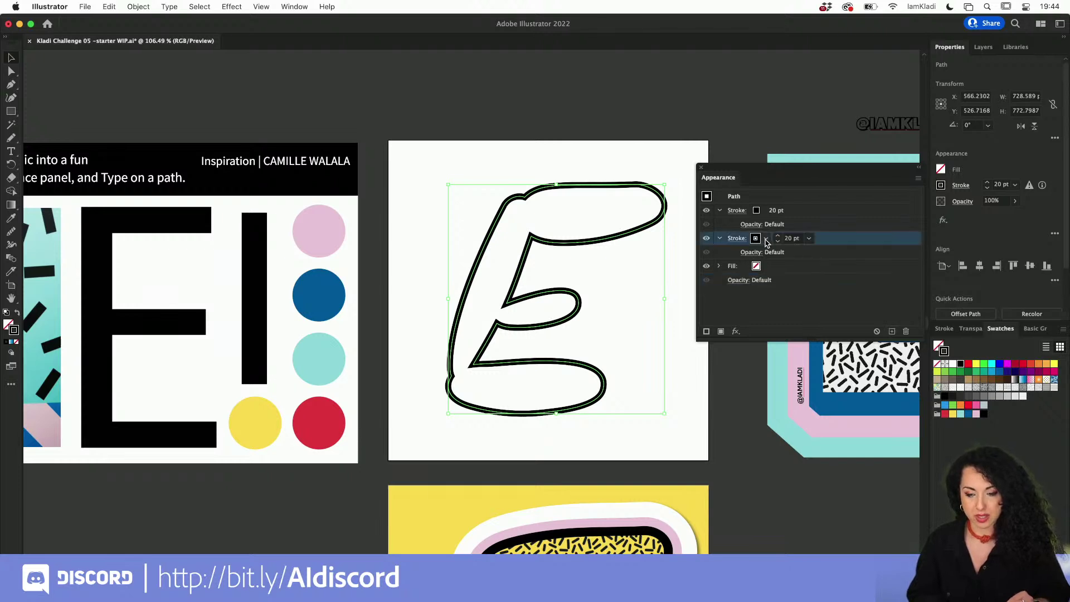
pyautogui.click(767, 239)
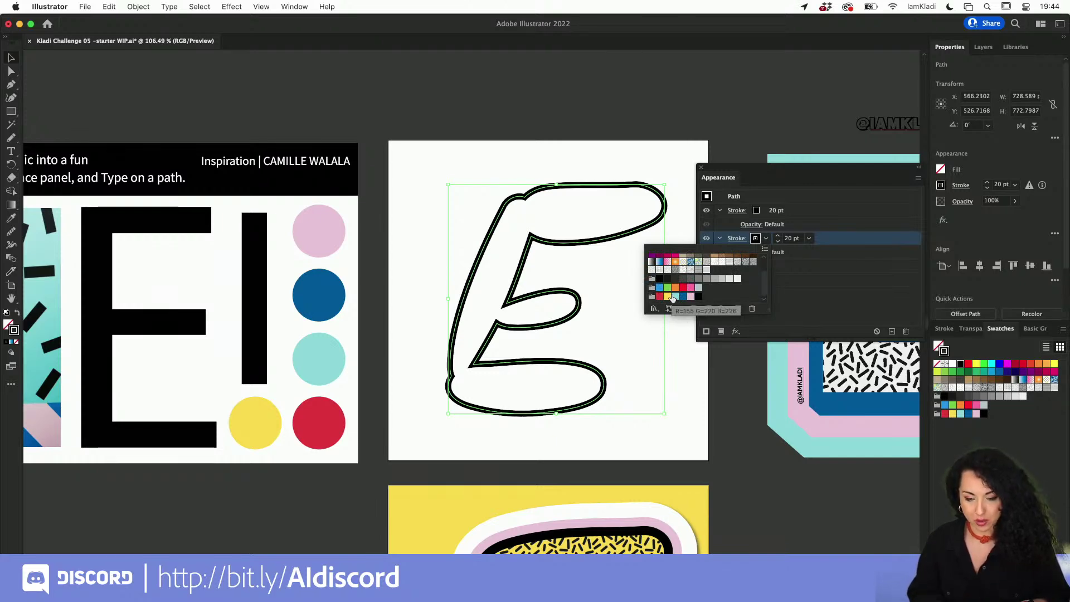
pyautogui.click(691, 297)
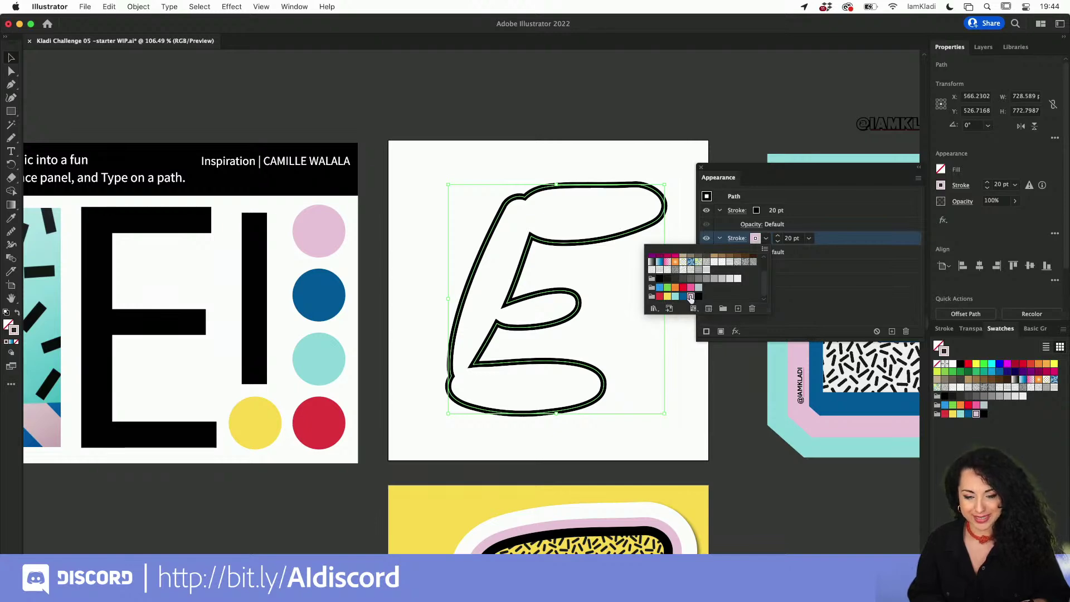
pyautogui.click(833, 283)
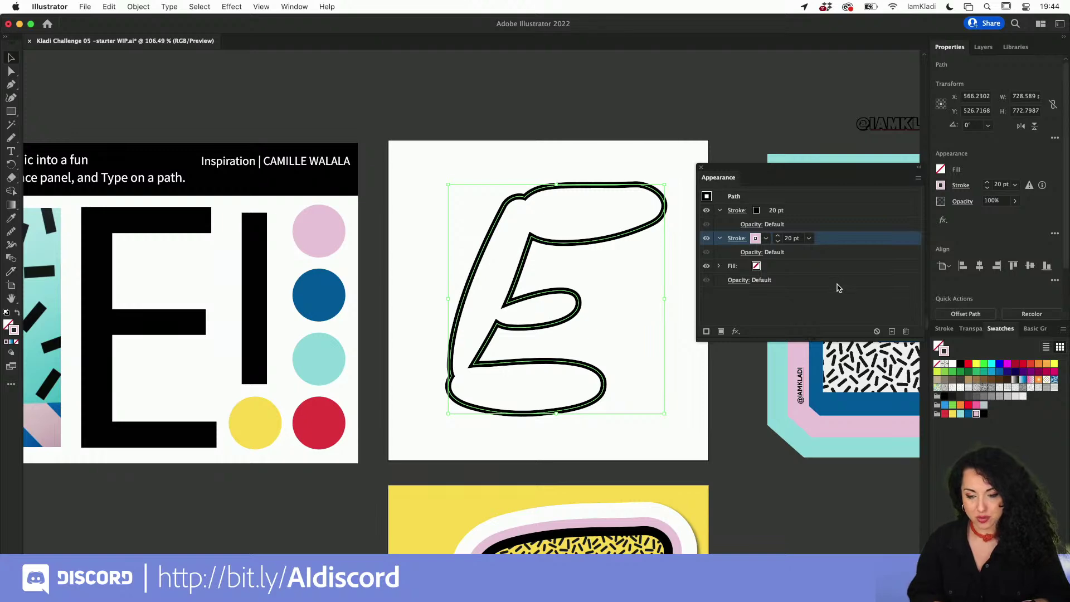
# Set the weight of the E's pink stroke to 40 pt.
pyautogui.scroll(5, 639, 337)
pyautogui.scroll(2, 639, 339)
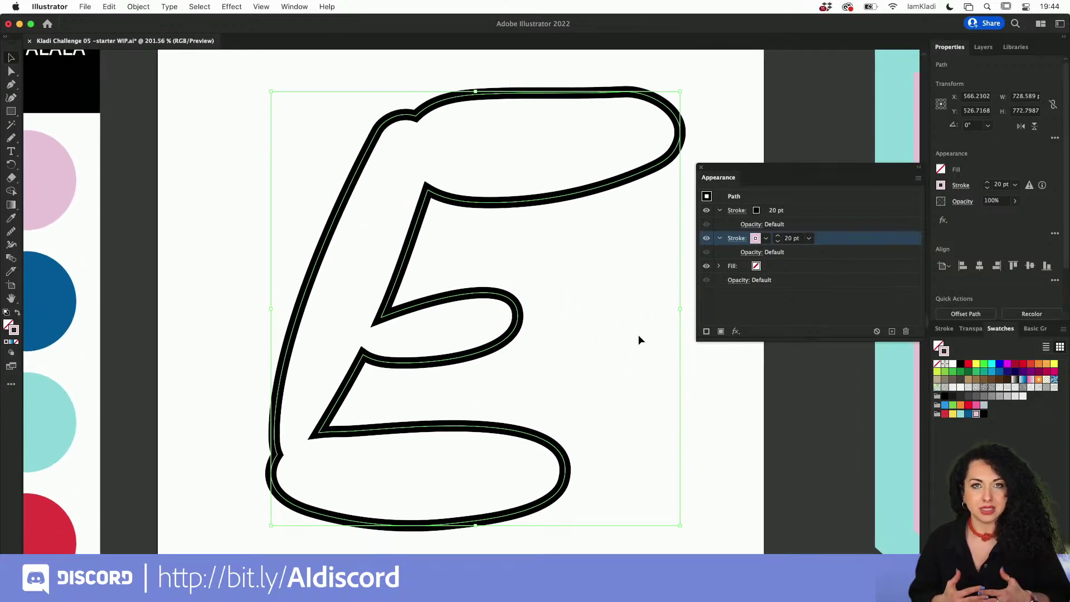
pyautogui.scroll(-3, 637, 334)
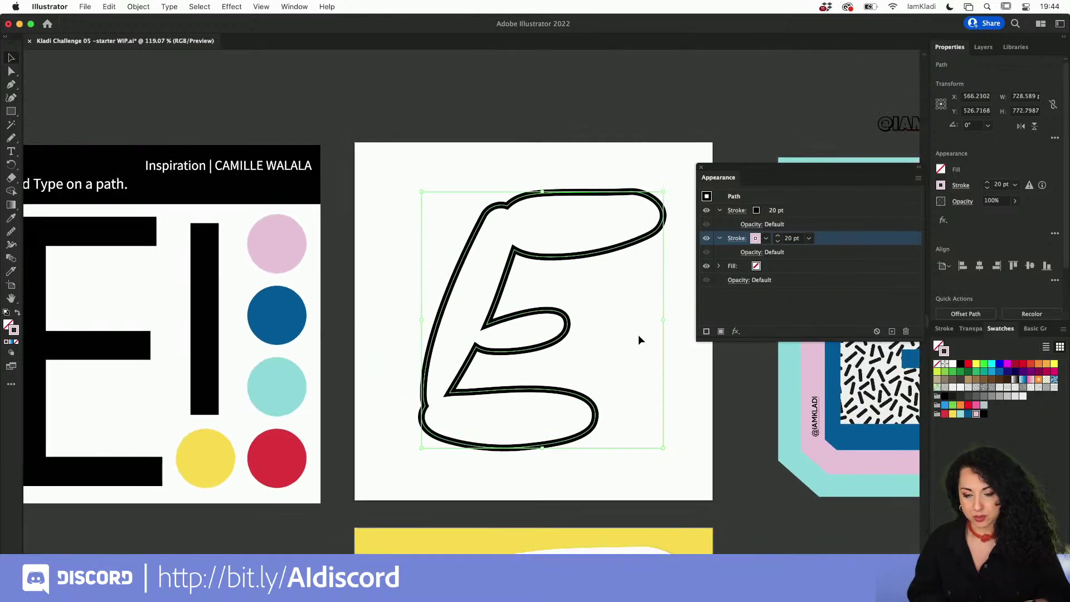
pyautogui.click(789, 238)
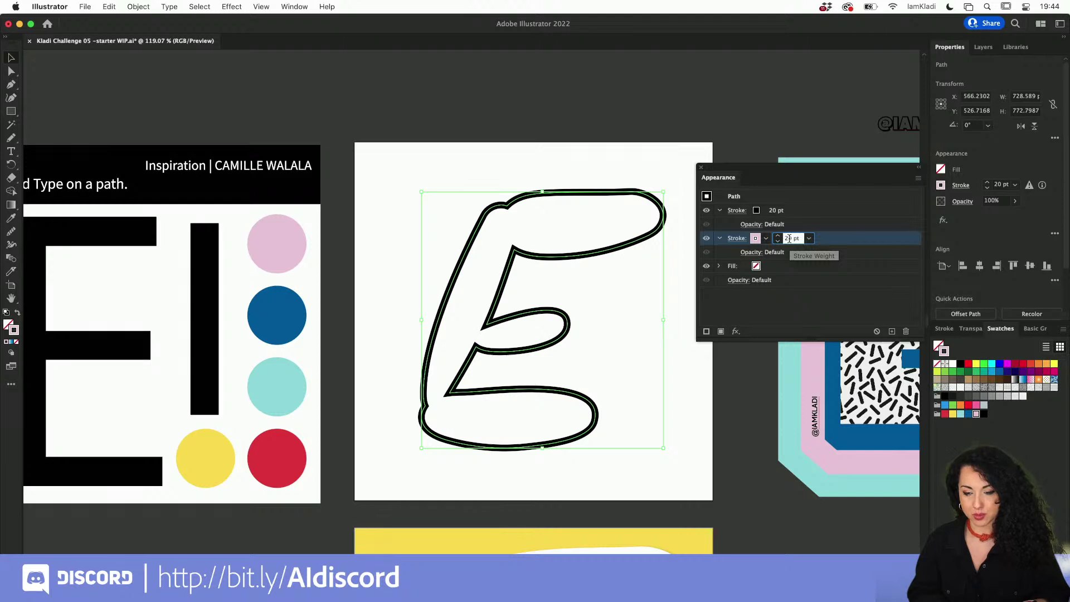
pyautogui.doubleClick(789, 238)
pyautogui.write('40')
pyautogui.click(827, 253)
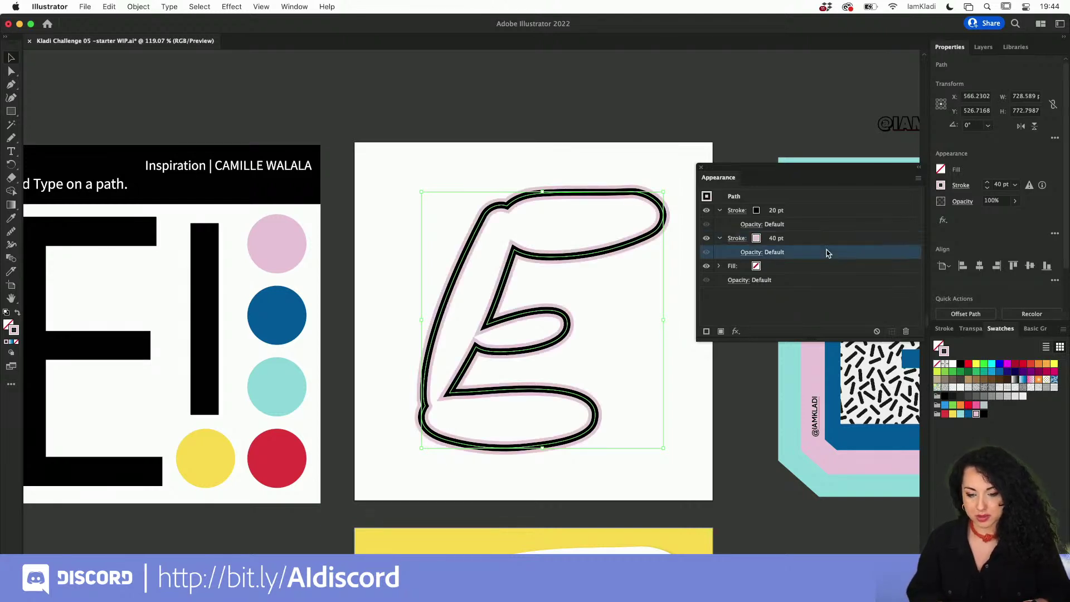
# Align the E's pink stroke to the outside of the path.
pyautogui.scroll(4, 560, 263)
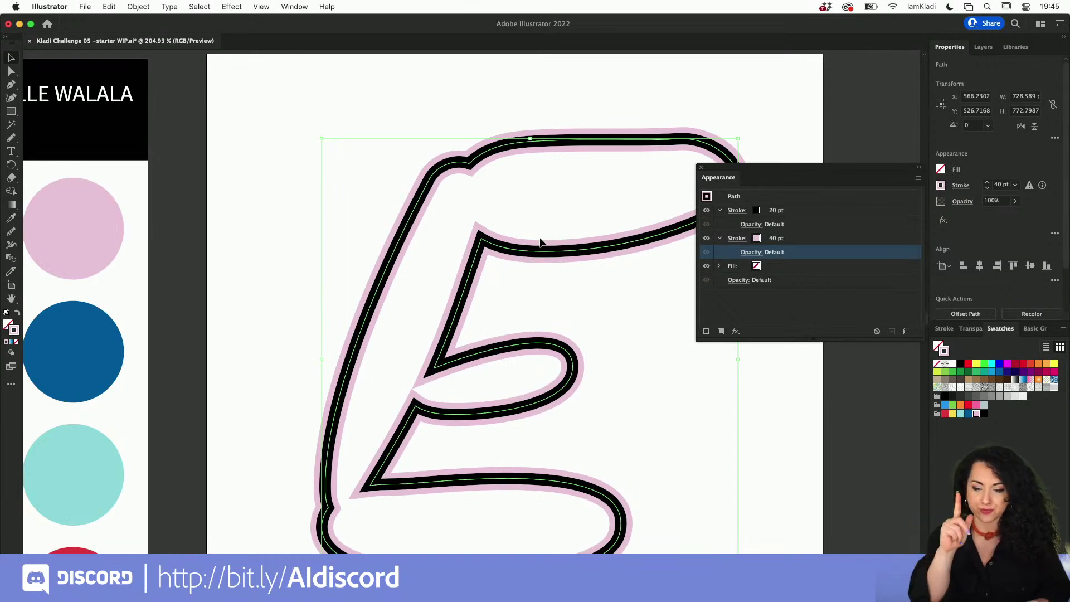
pyautogui.click(737, 238)
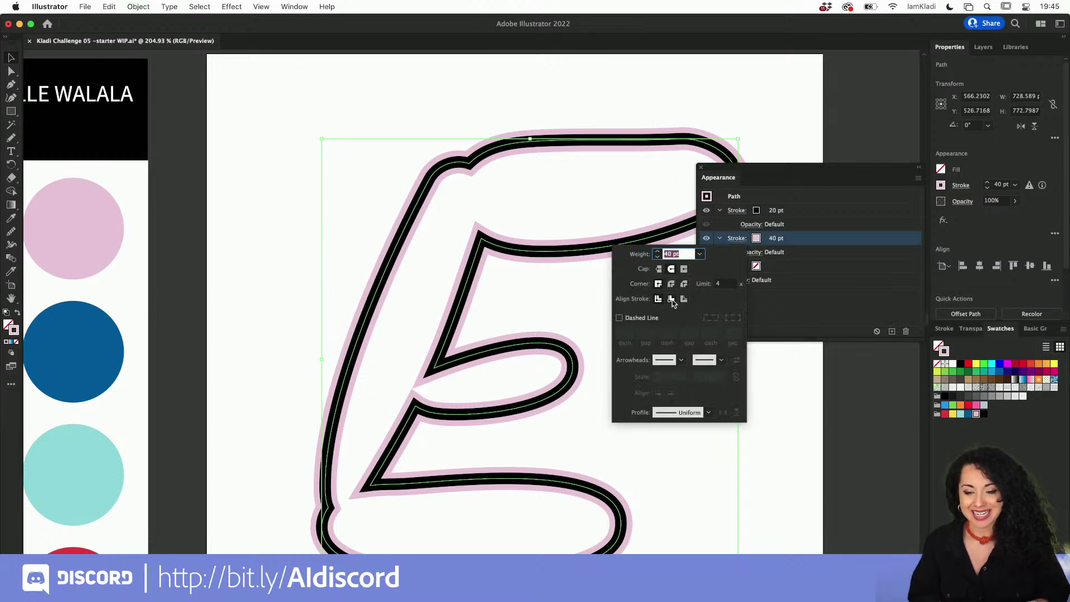
pyautogui.click(683, 300)
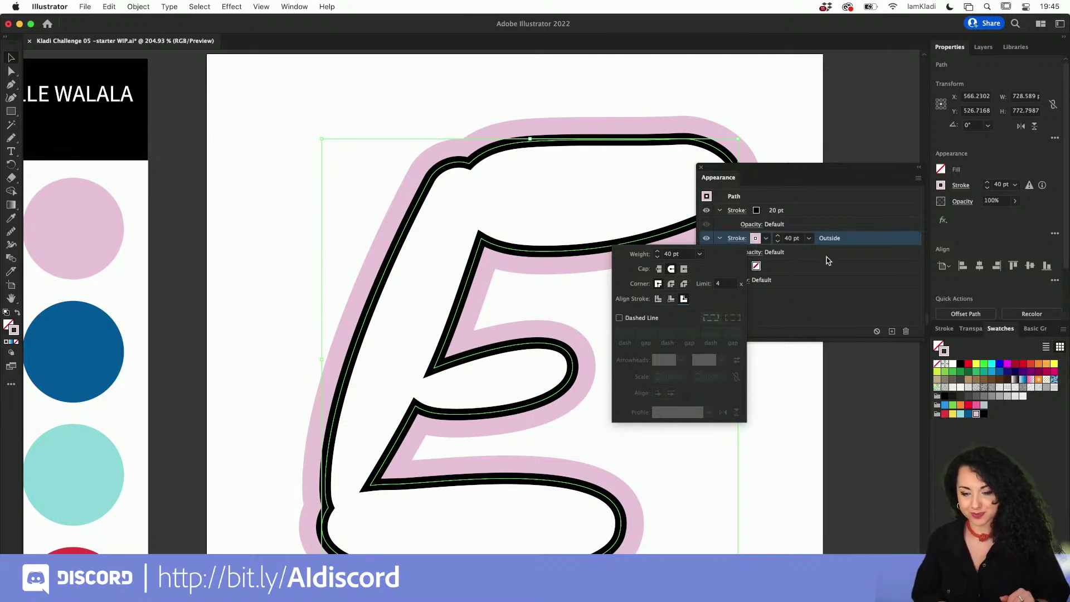
pyautogui.click(843, 235)
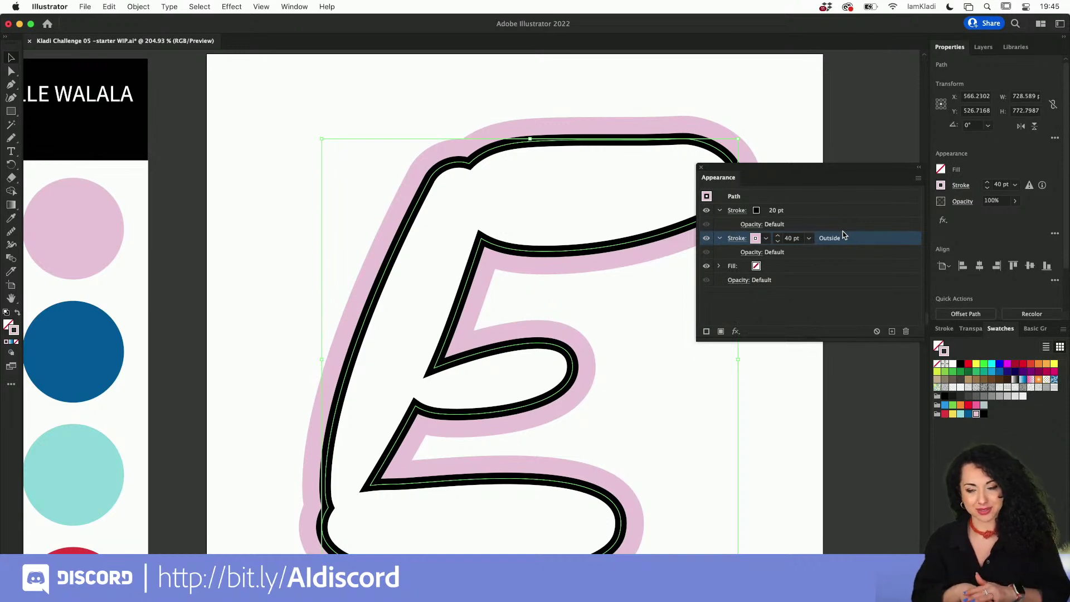
# Set the weight of the outside-aligned pink stroke to 20 pt.
pyautogui.click(788, 239)
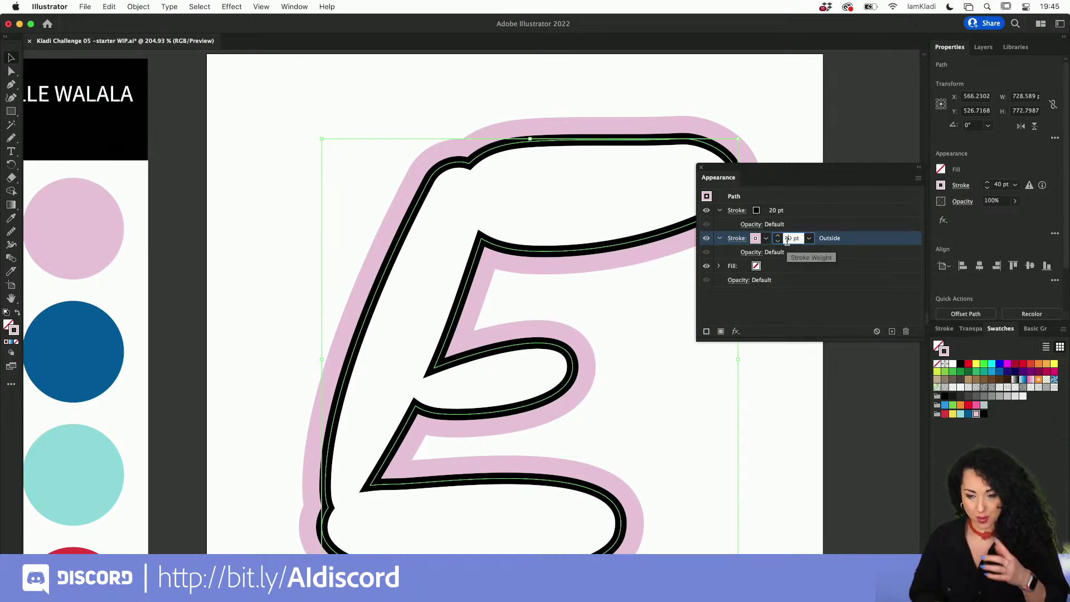
pyautogui.write('20')
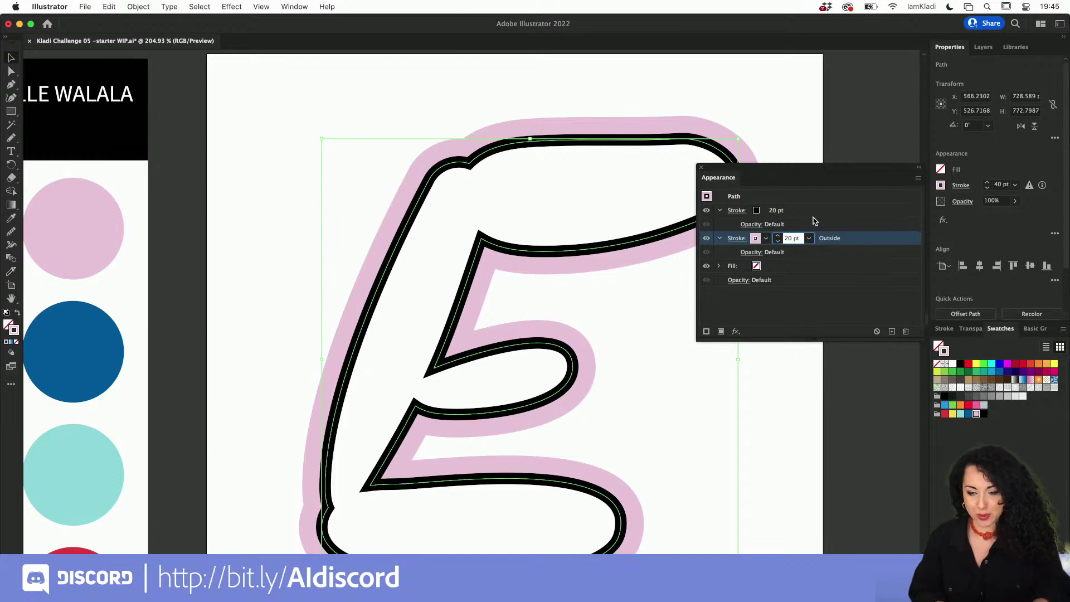
pyautogui.press('Return')
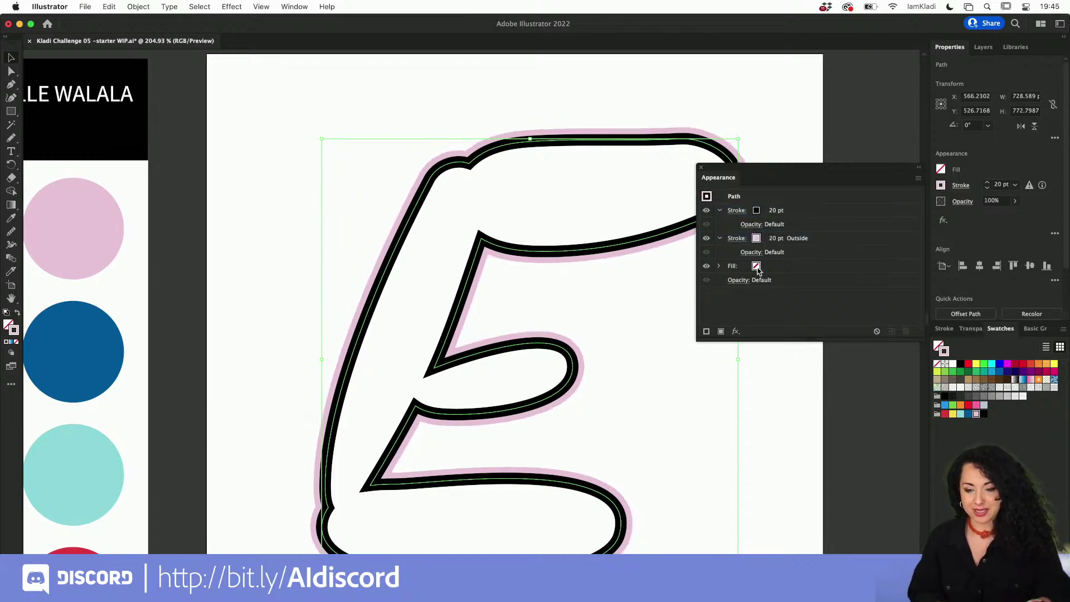
# Align the E's black stroke to the inside of the path and give it round corner joins.
pyautogui.click(738, 211)
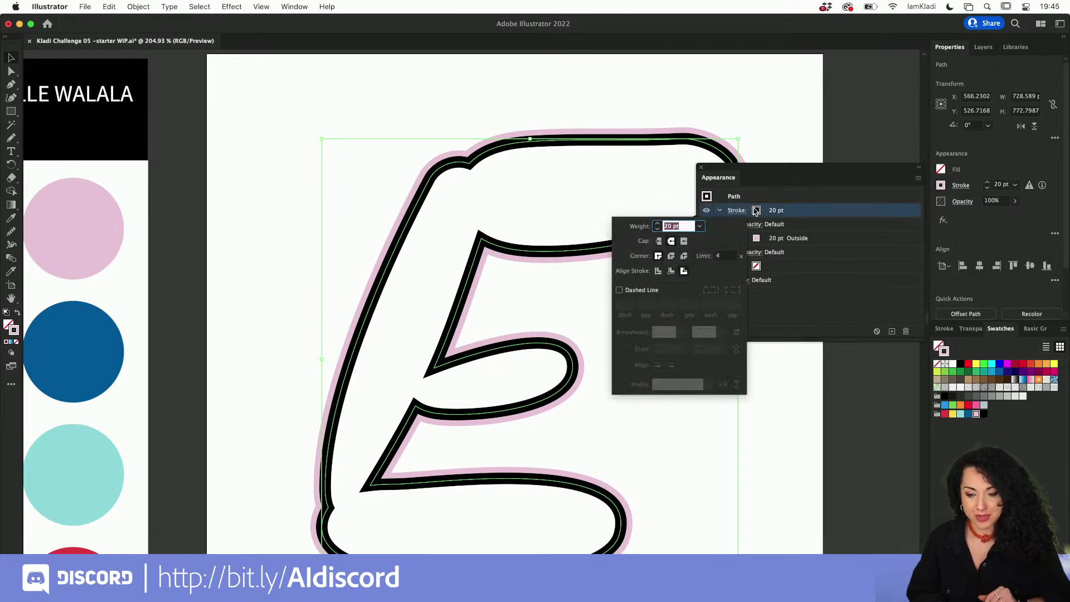
pyautogui.click(671, 271)
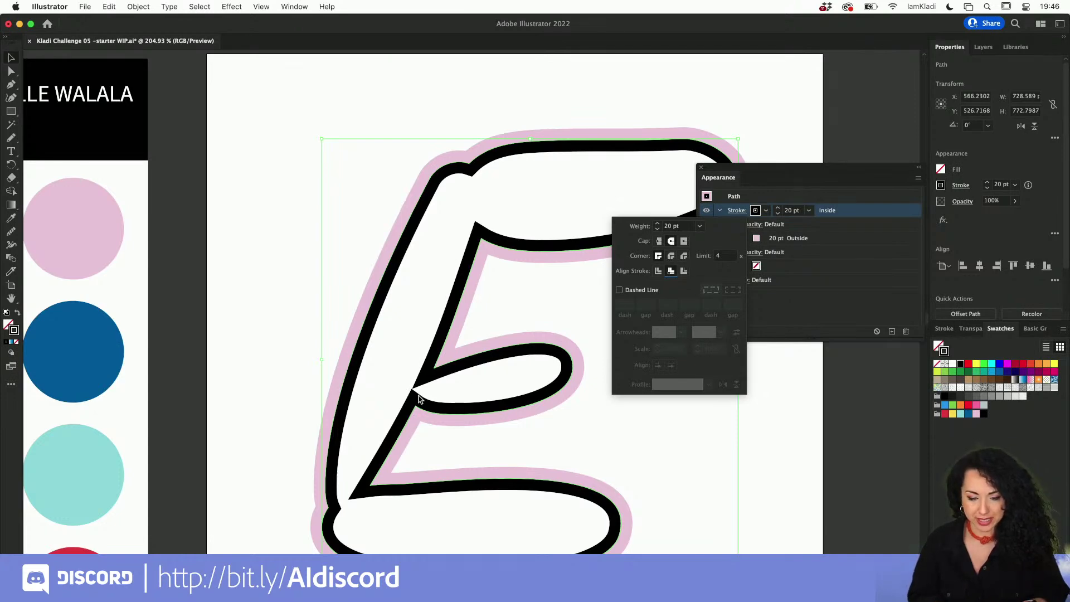
pyautogui.click(671, 257)
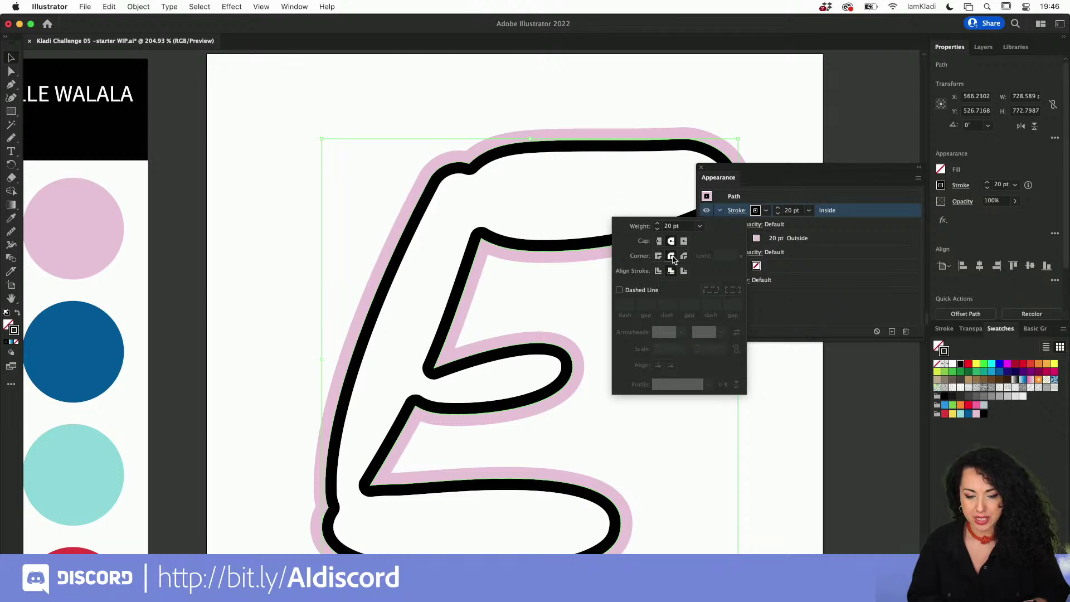
pyautogui.click(778, 193)
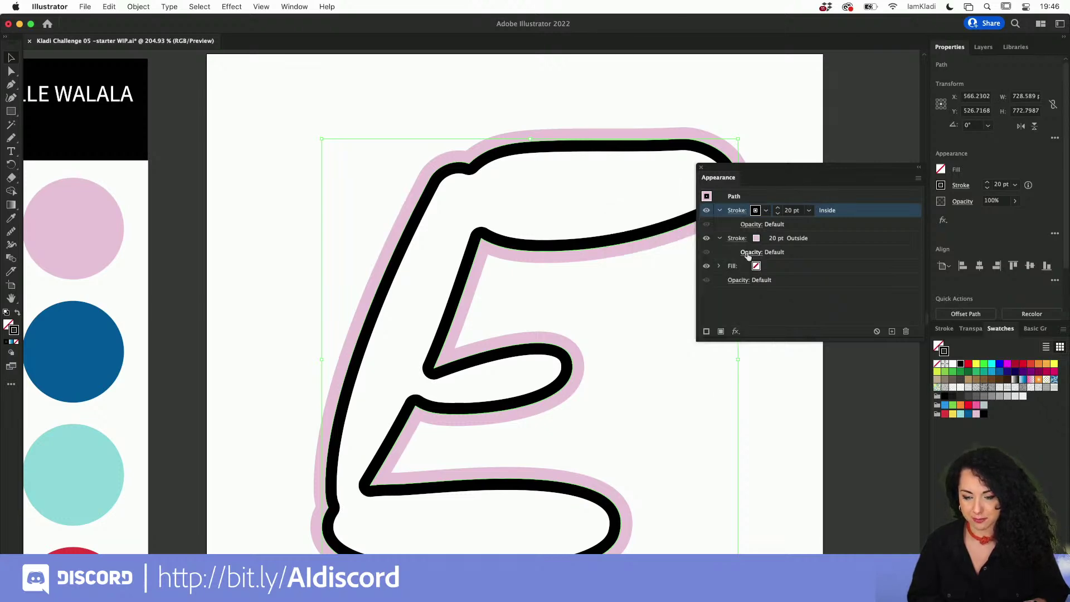
# Review the pink stroke's color swatches and stroke options, and deselect the E.
pyautogui.click(757, 239)
pyautogui.click(766, 239)
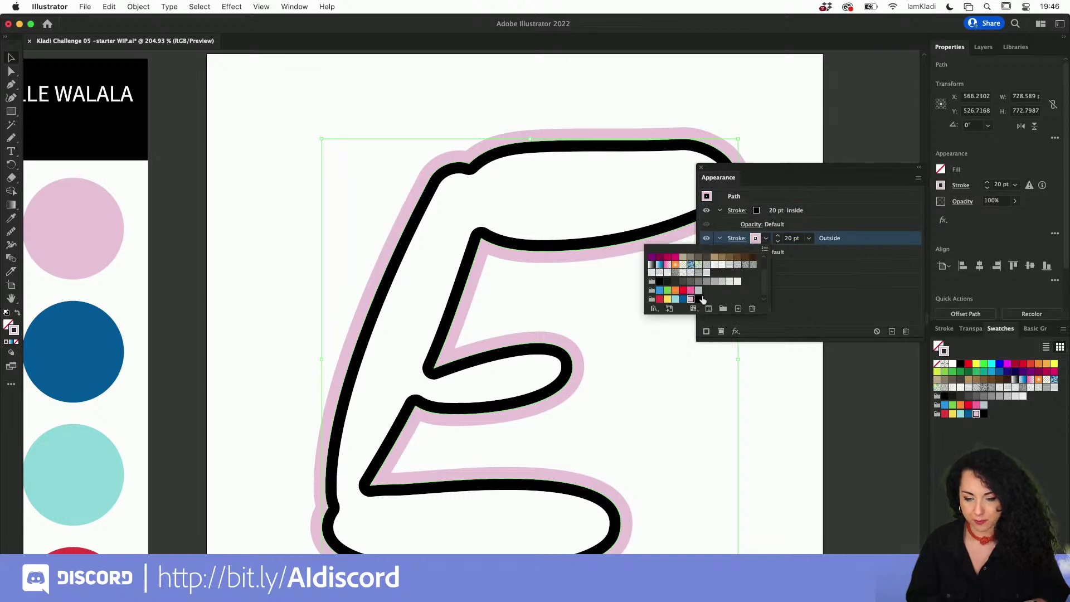
pyautogui.click(737, 238)
pyautogui.click(737, 238)
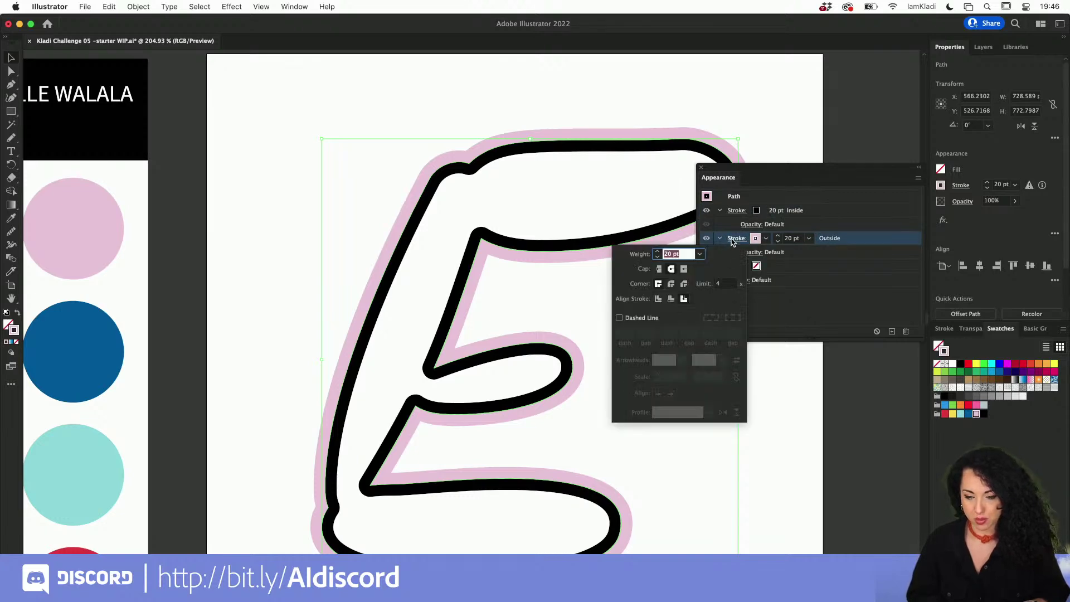
pyautogui.click(817, 253)
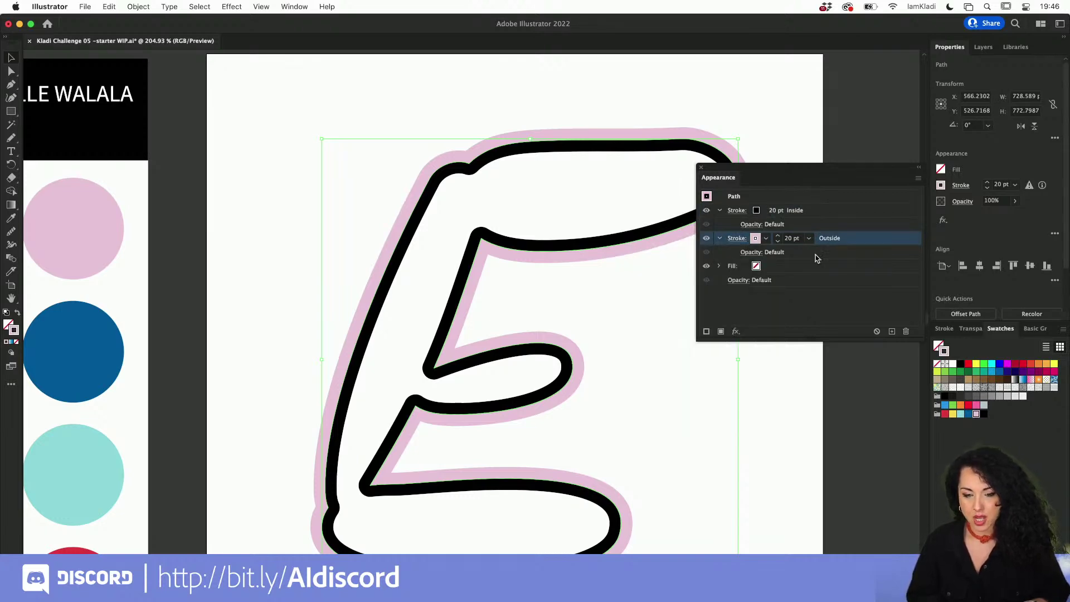
pyautogui.press('super+shift+a')
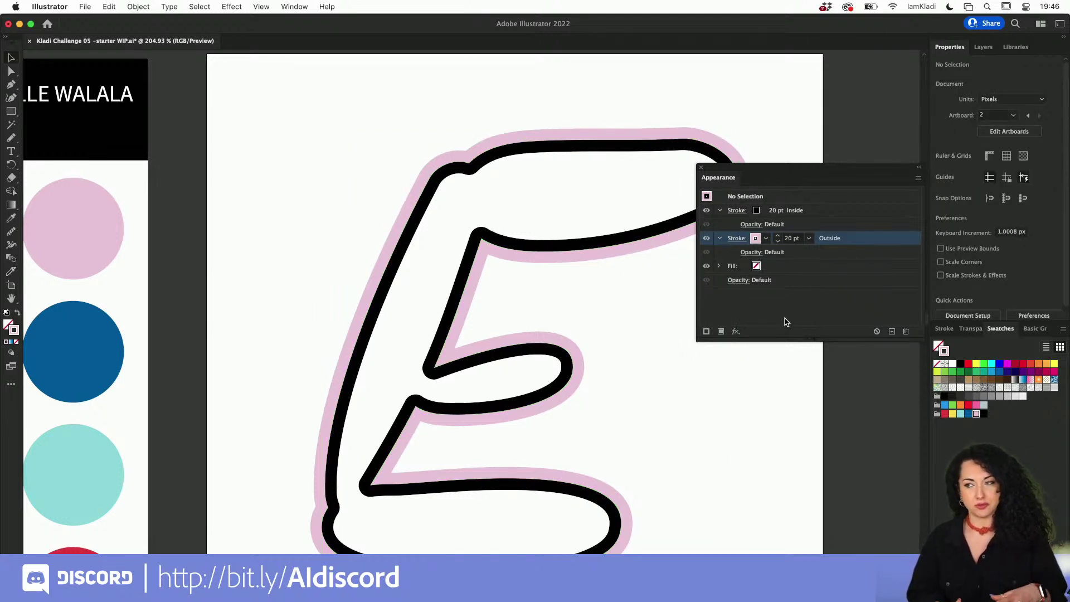
# Compare the outlined E with the layered sticker example and the palette circles on the neighbouring artboards.
pyautogui.scroll(-4, 559, 406)
pyautogui.scroll(-3, 559, 406)
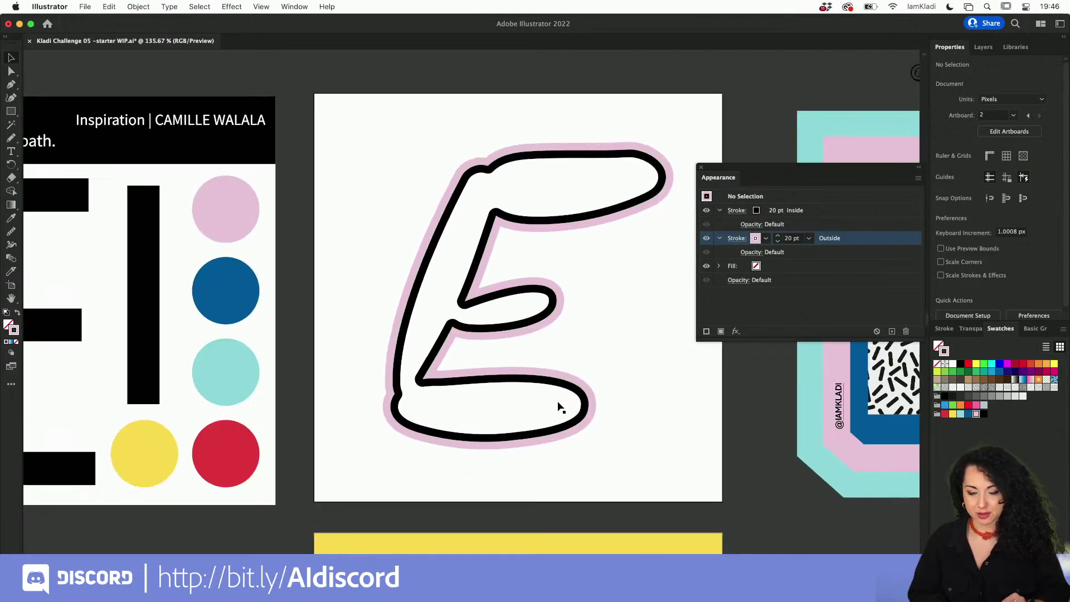
pyautogui.hscroll(4, 560, 406)
pyautogui.hscroll(5, 559, 406)
pyautogui.scroll(2, 560, 406)
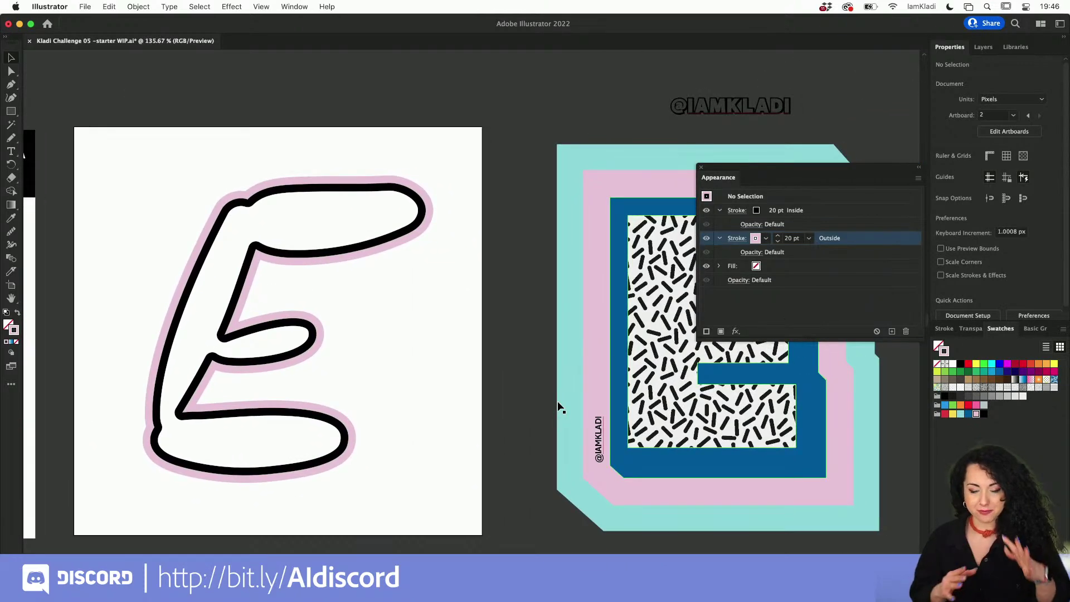
pyautogui.hscroll(-15, 560, 406)
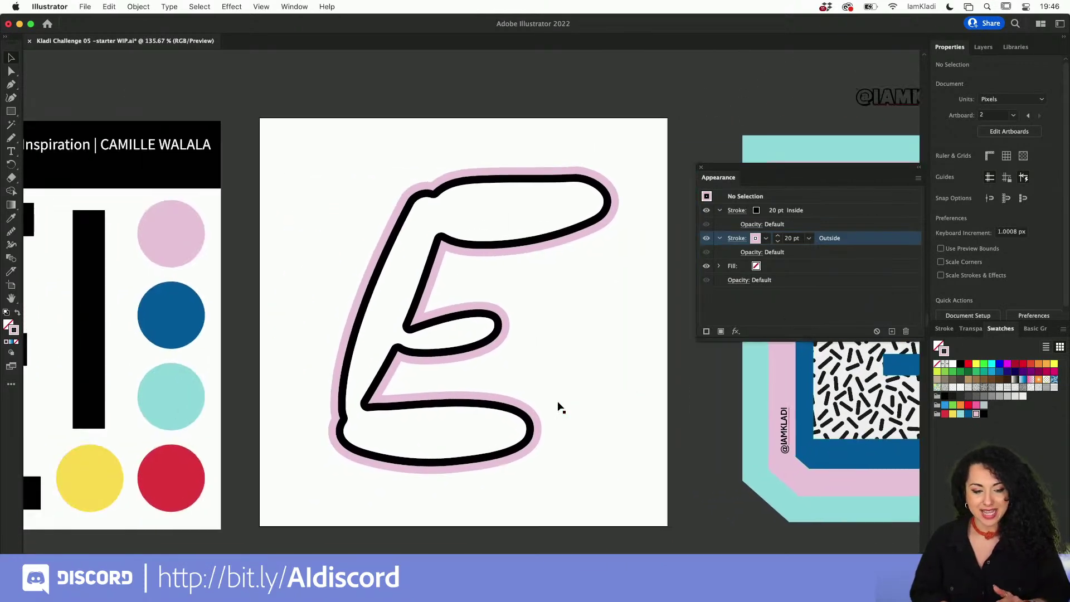
pyautogui.hscroll(-3, 560, 406)
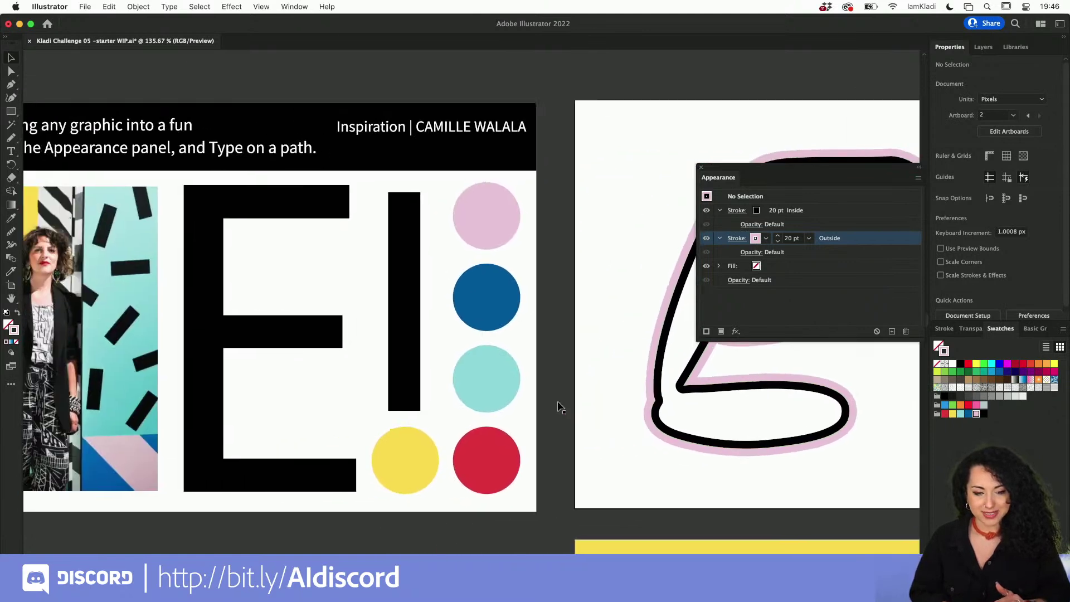
pyautogui.hscroll(9, 560, 406)
pyautogui.scroll(1, 560, 406)
pyautogui.hscroll(4, 548, 408)
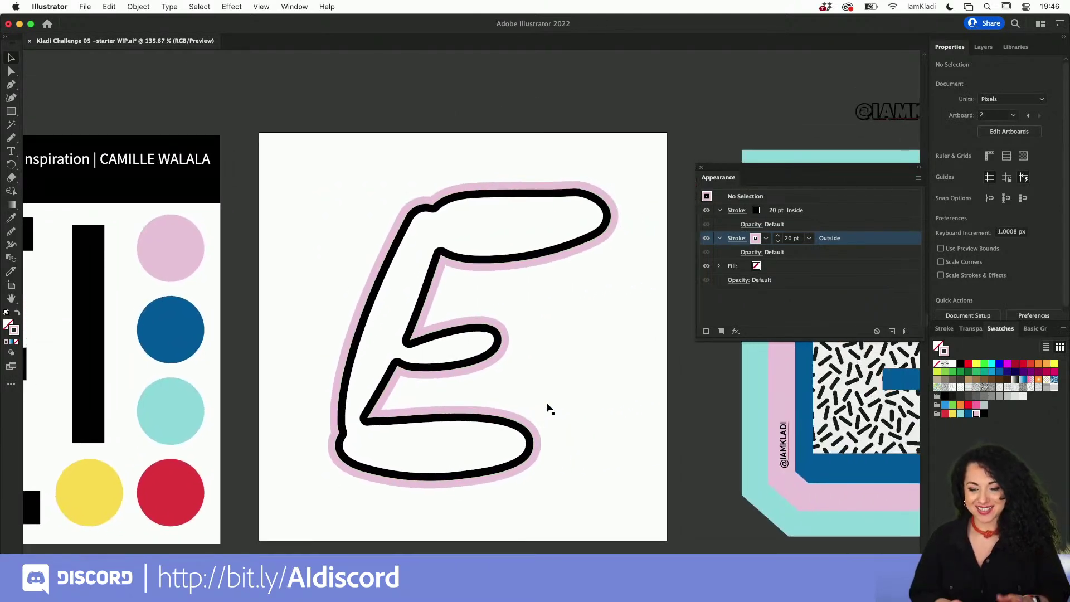
pyautogui.scroll(5, 548, 409)
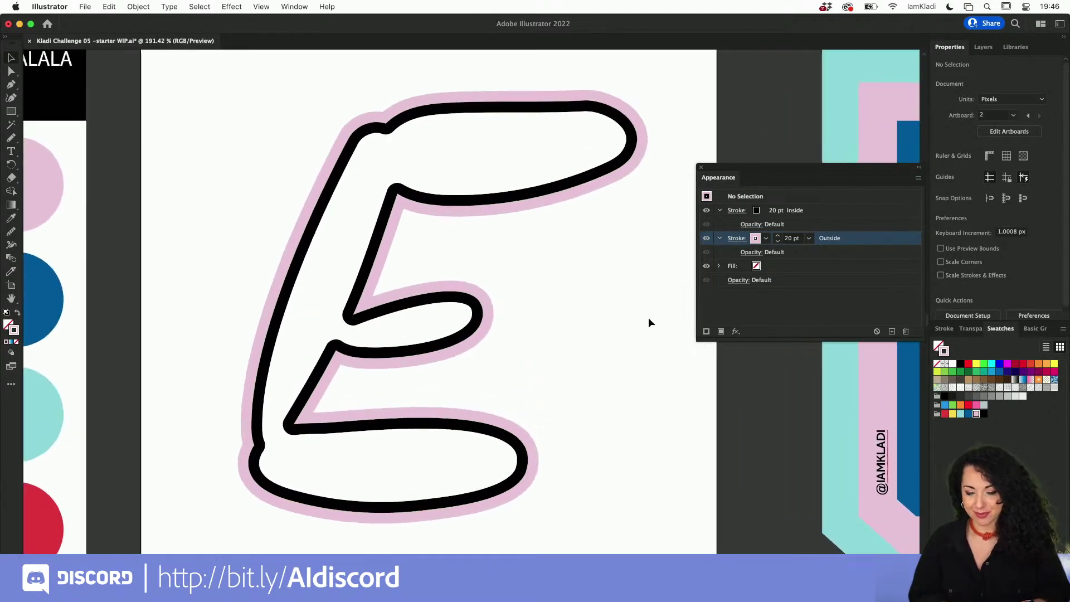
pyautogui.click(757, 267)
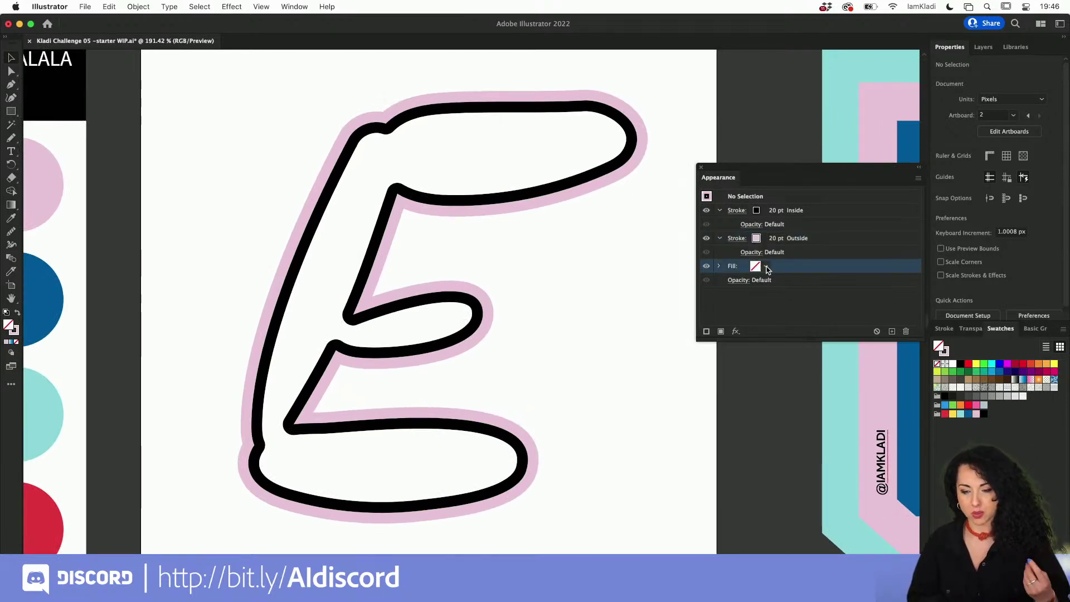
pyautogui.click(766, 267)
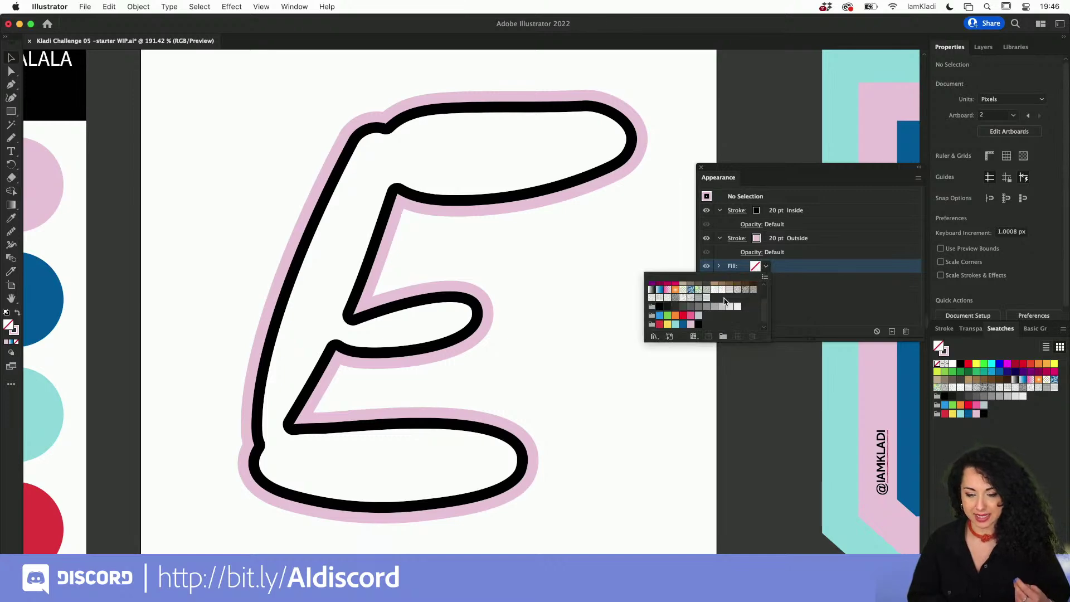
pyautogui.click(667, 325)
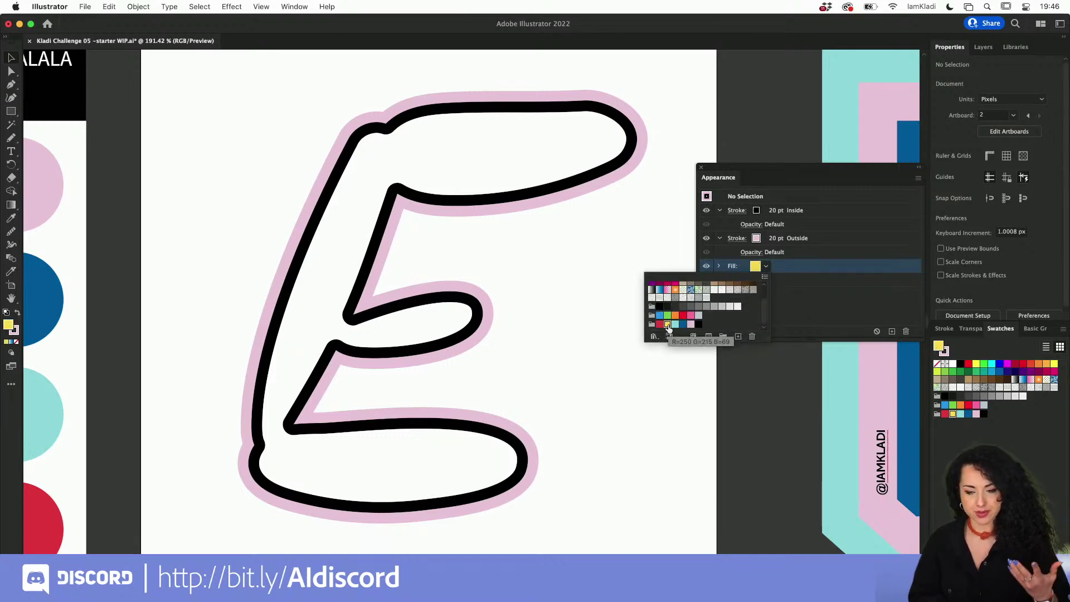
pyautogui.click(794, 310)
# Select the hand-drawn E and set its fill to the yellow swatch of the palette color group.
pyautogui.click(576, 186)
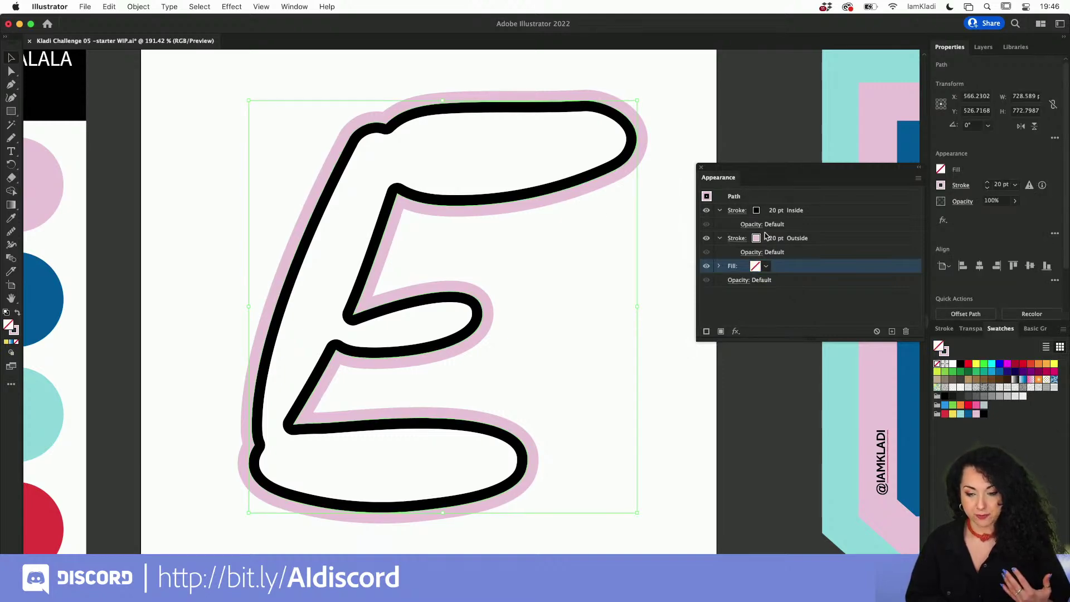
pyautogui.click(768, 268)
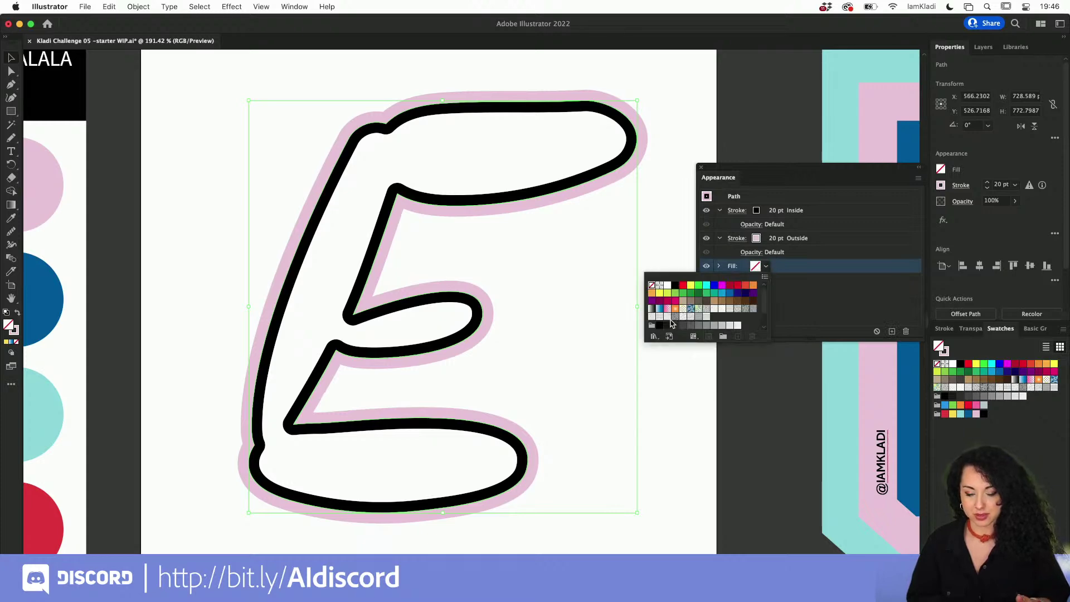
pyautogui.scroll(-2, 673, 325)
pyautogui.click(666, 325)
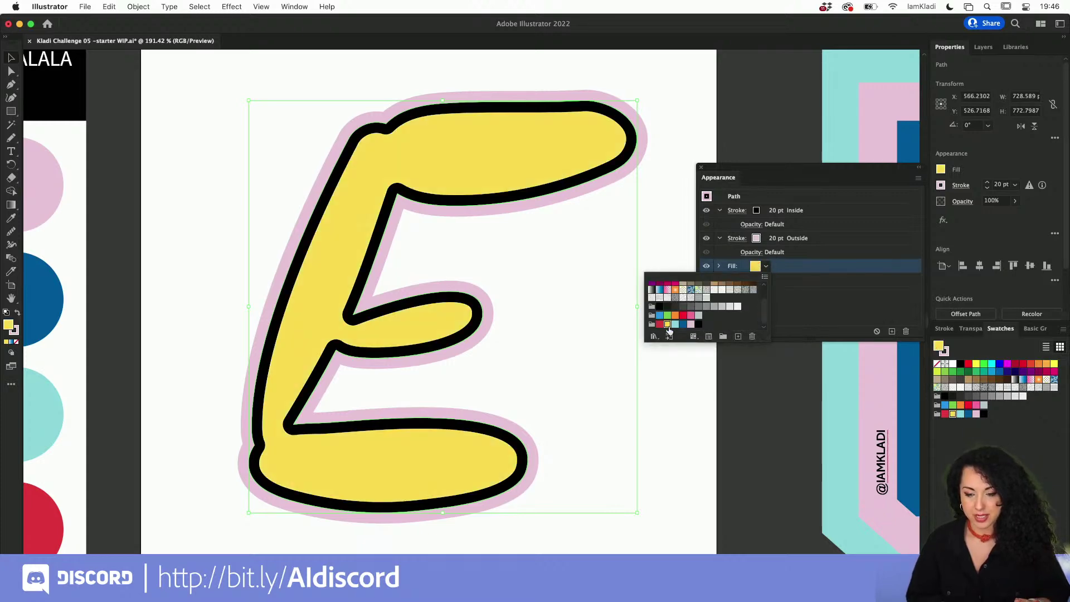
pyautogui.click(833, 284)
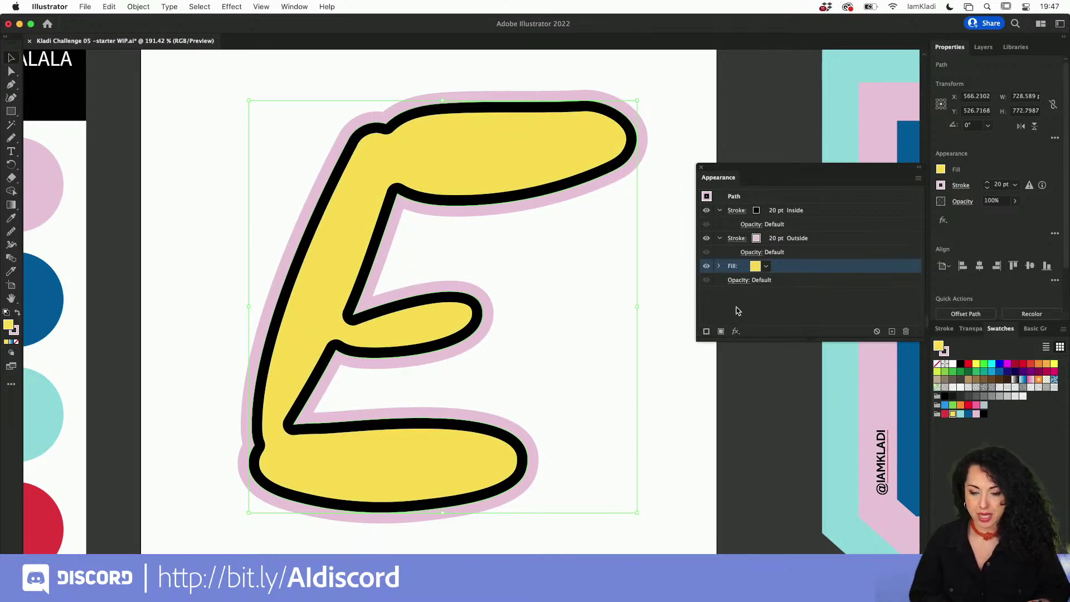
# Add a second fill to the E and load the Basic Graphics_Textures pattern library for it.
pyautogui.click(720, 331)
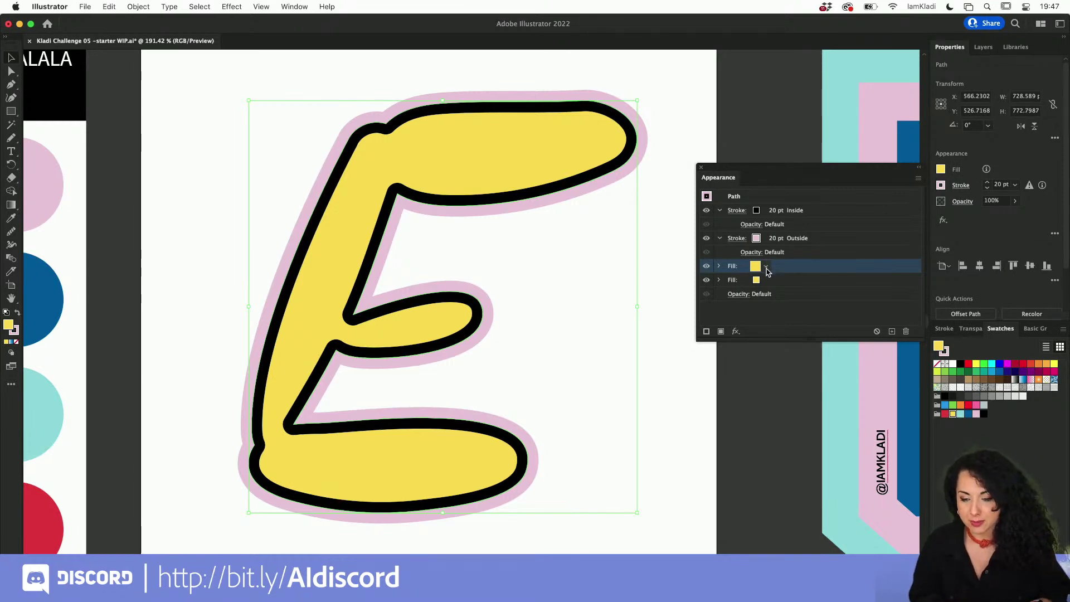
pyautogui.click(767, 270)
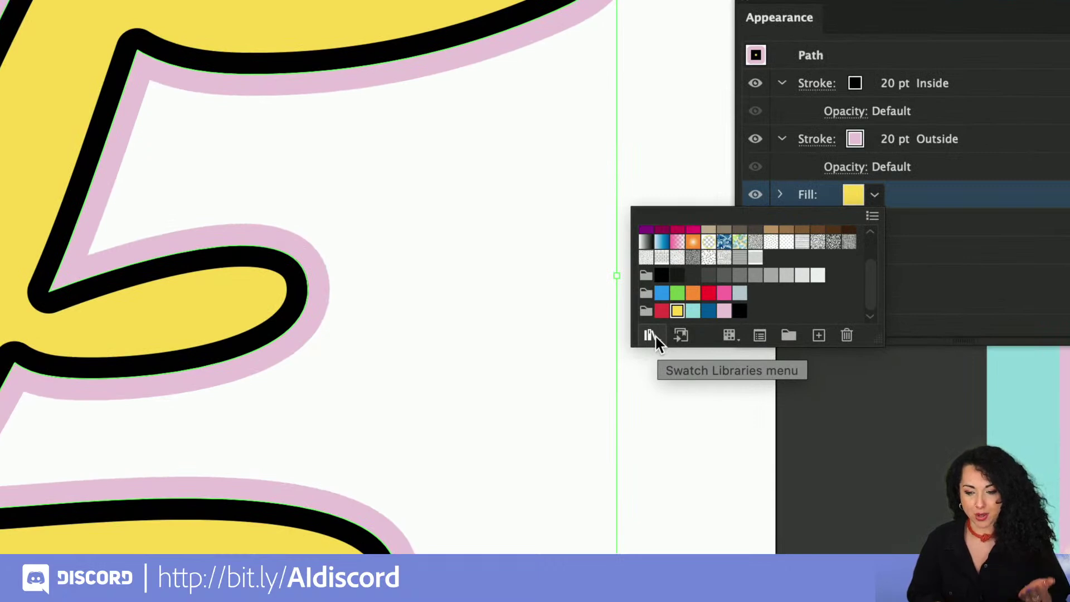
pyautogui.click(655, 335)
pyautogui.moveTo(657, 337)
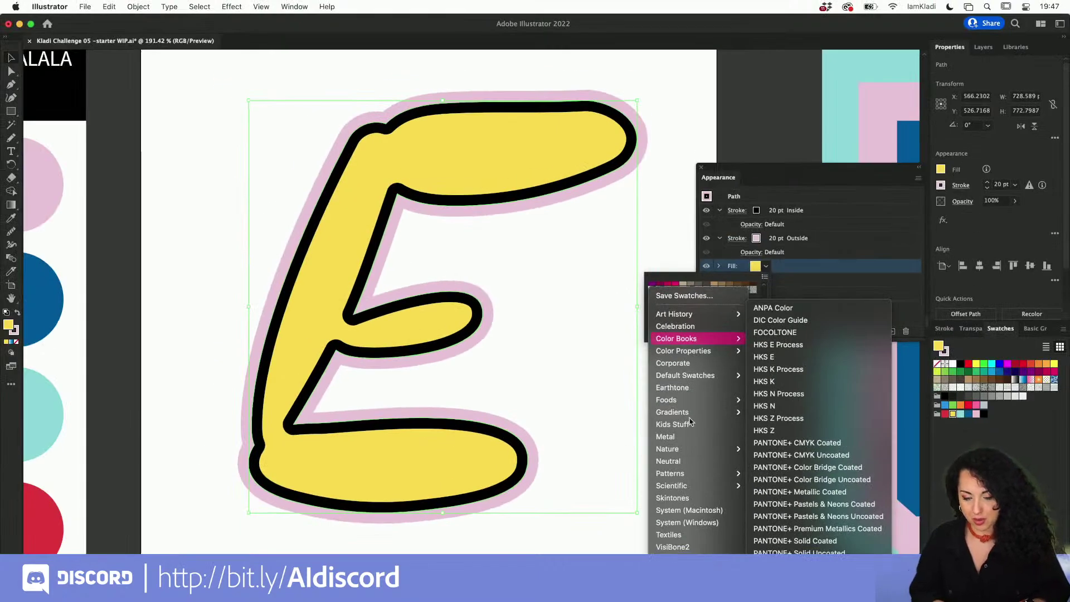
pyautogui.moveTo(691, 476)
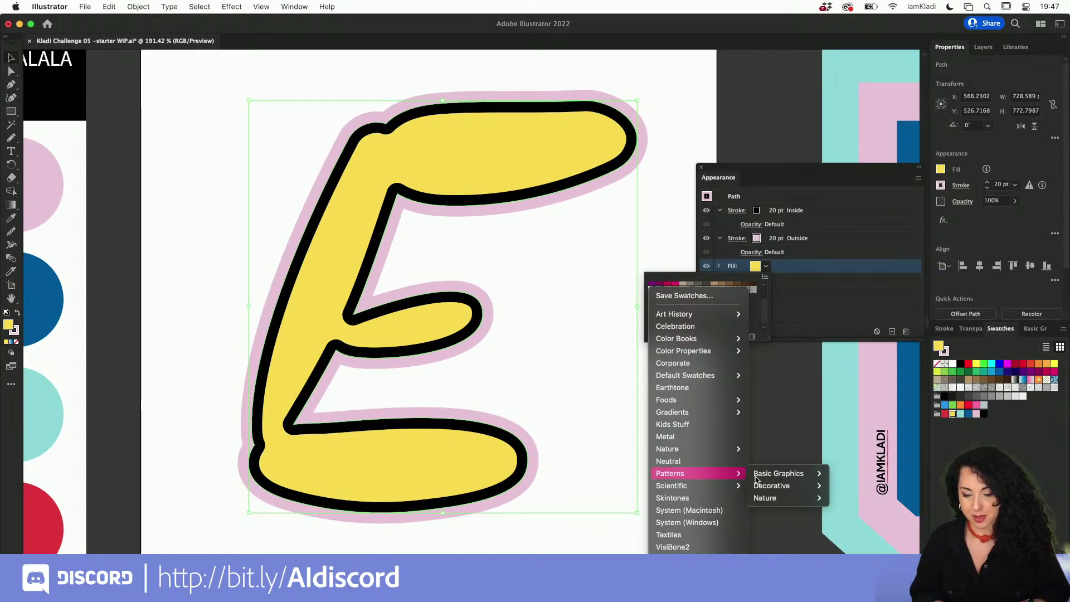
pyautogui.moveTo(774, 477)
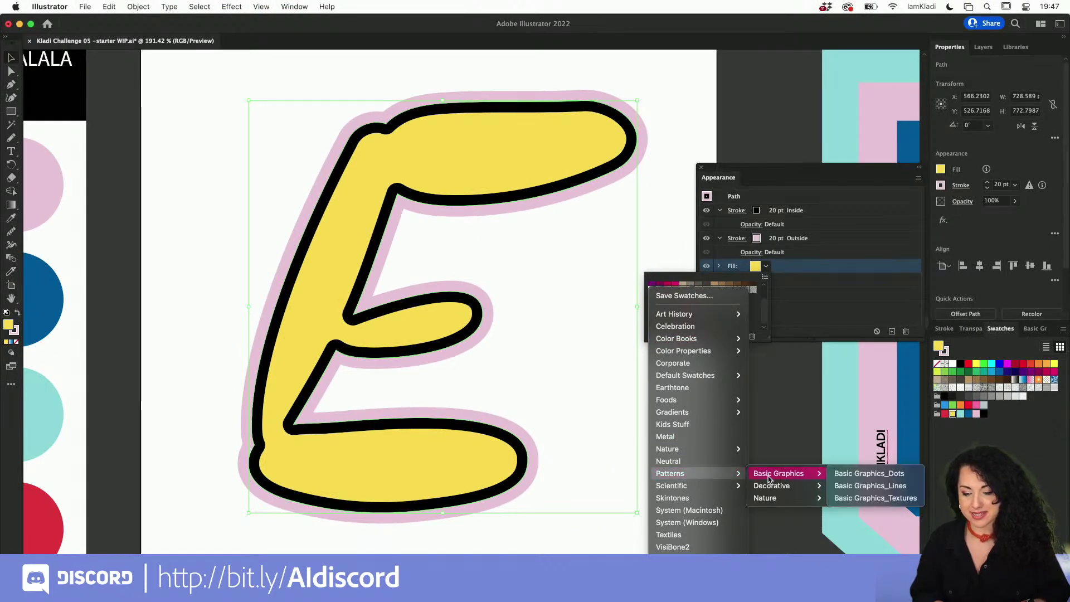
pyautogui.click(848, 498)
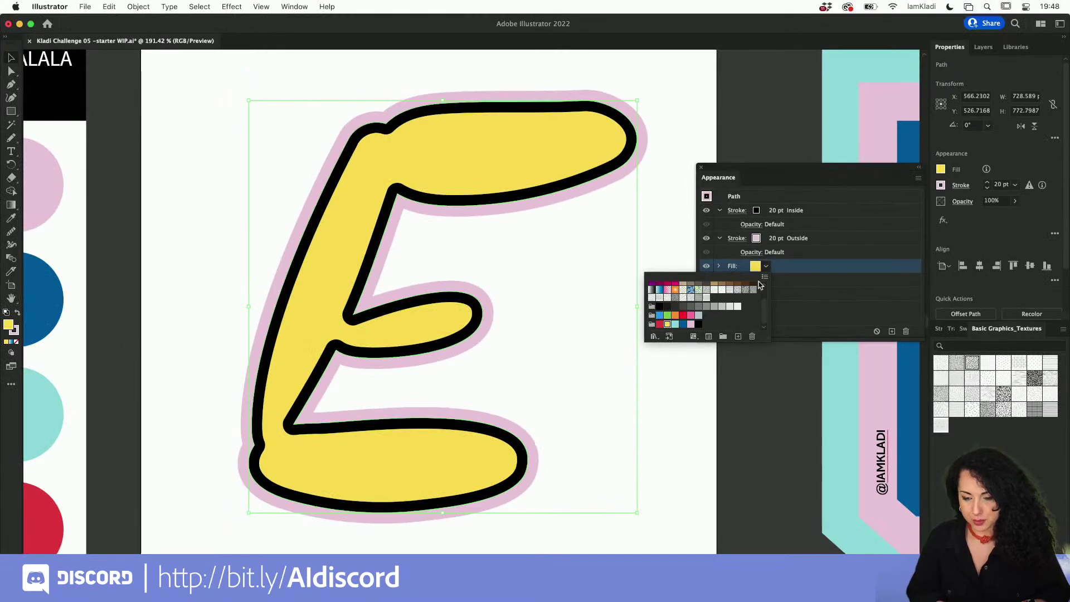
# Show the fill swatches as large thumbnails and enlarge the swatch list so that all swatches fit.
pyautogui.click(840, 268)
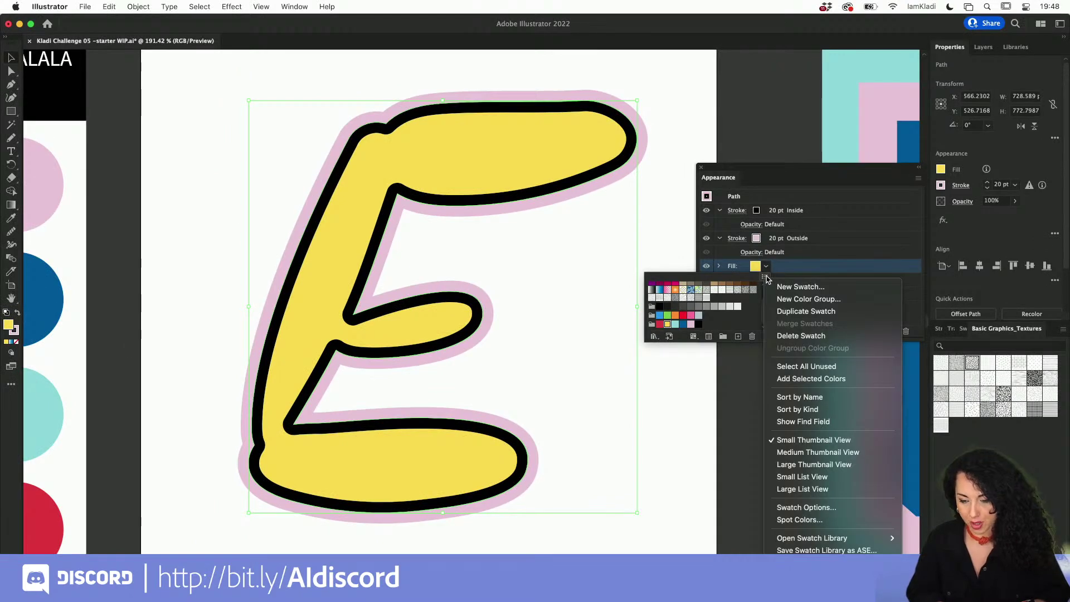
pyautogui.click(794, 467)
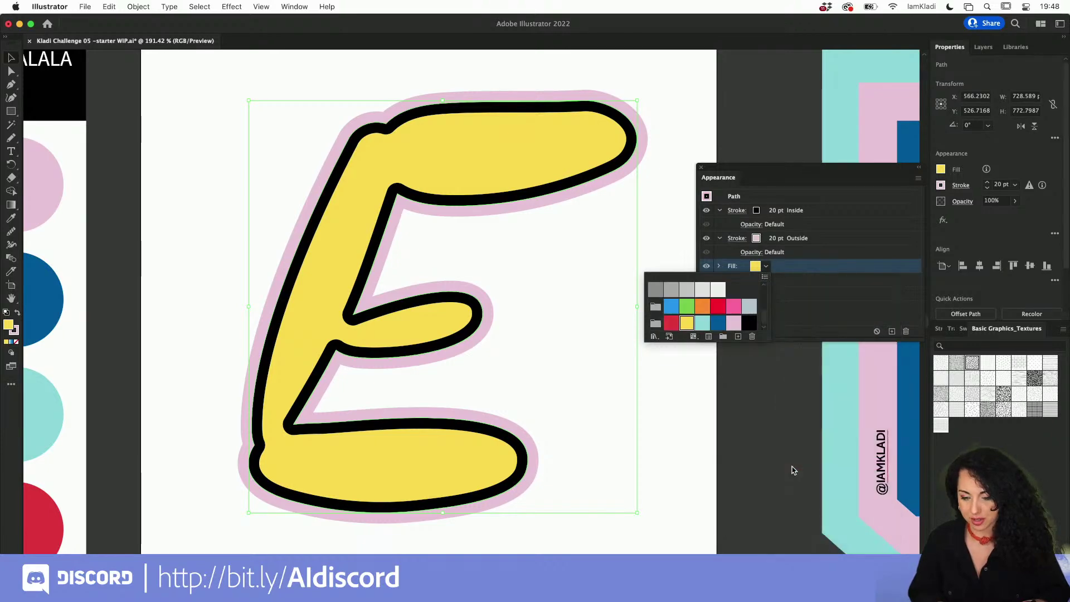
pyautogui.click(771, 347)
pyautogui.click(764, 268)
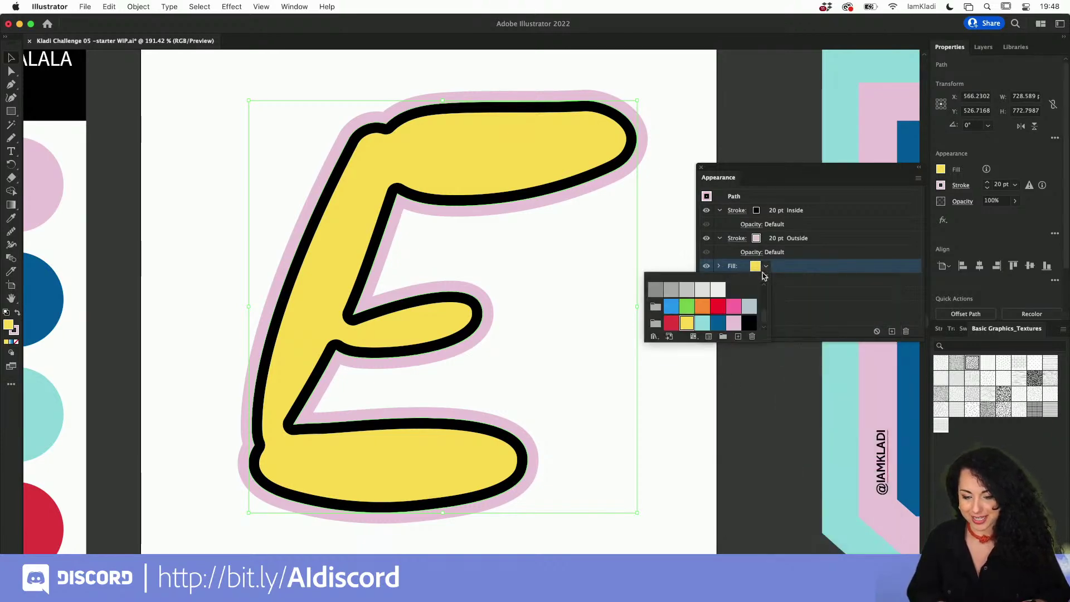
pyautogui.moveTo(767, 339); pyautogui.dragTo(937, 461)
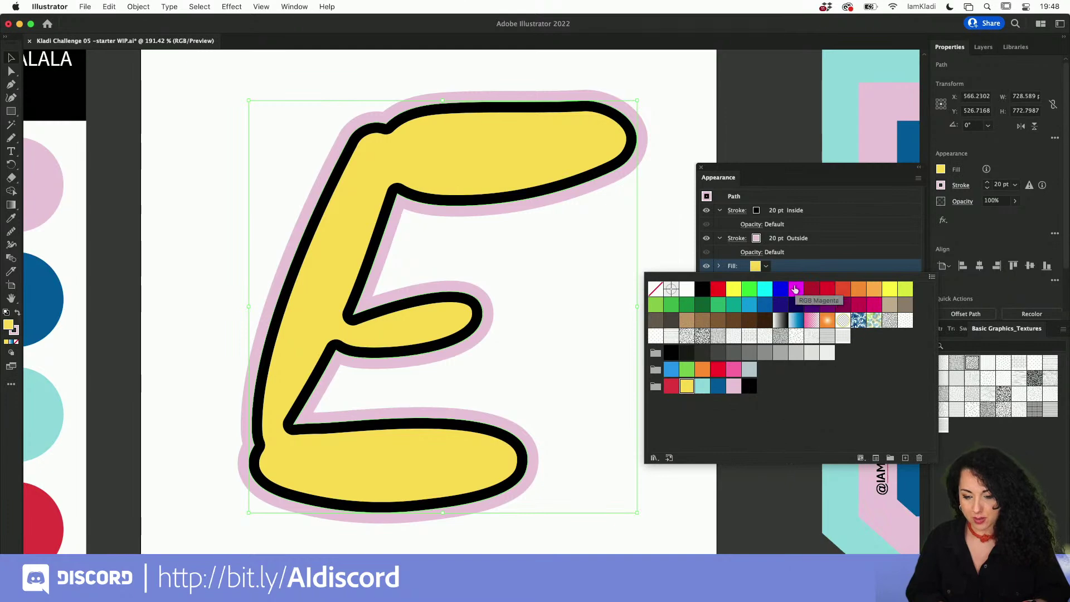
pyautogui.click(993, 438)
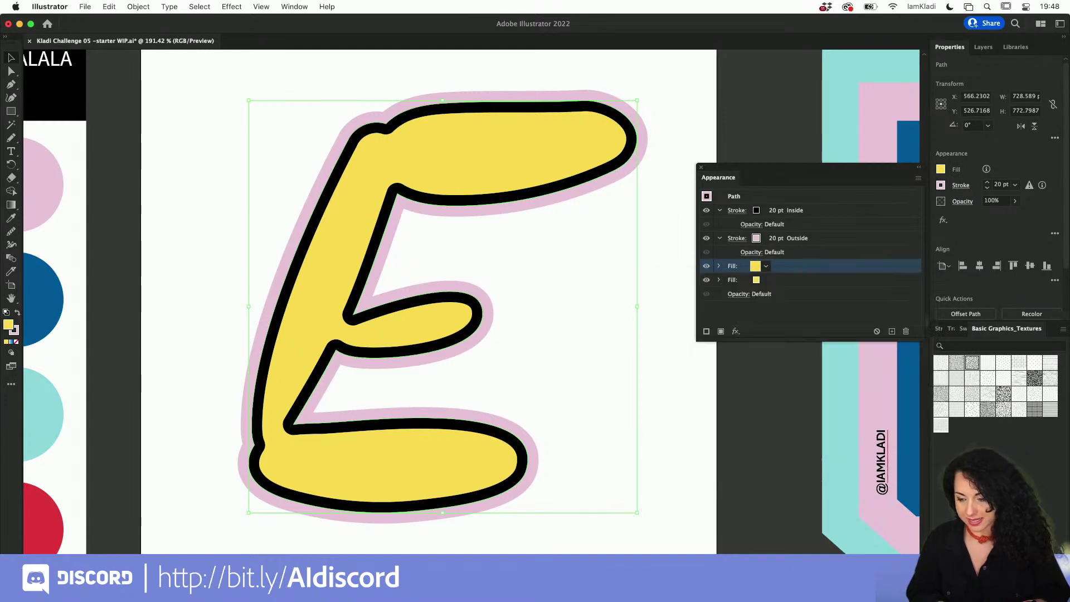
# Detach the Basic Graphics_Textures library beside the E and apply its short black dash texture to the upper fill.
pyautogui.moveTo(1010, 330); pyautogui.dragTo(645, 213)
pyautogui.click(640, 237)
pyautogui.click(624, 237)
pyautogui.click(640, 237)
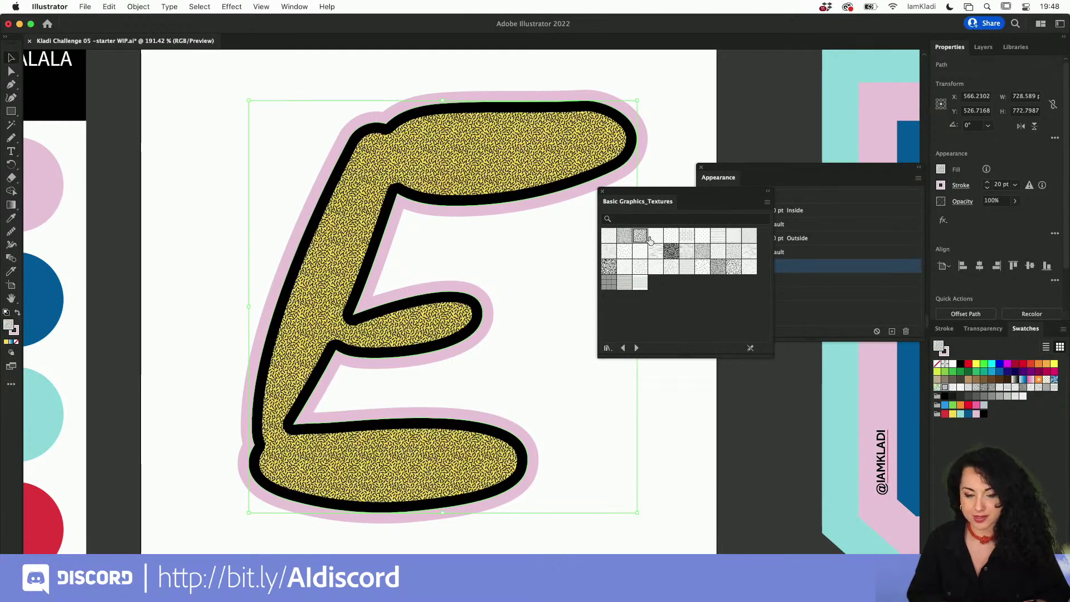
pyautogui.scroll(12, 411, 187)
pyautogui.scroll(-11, 411, 187)
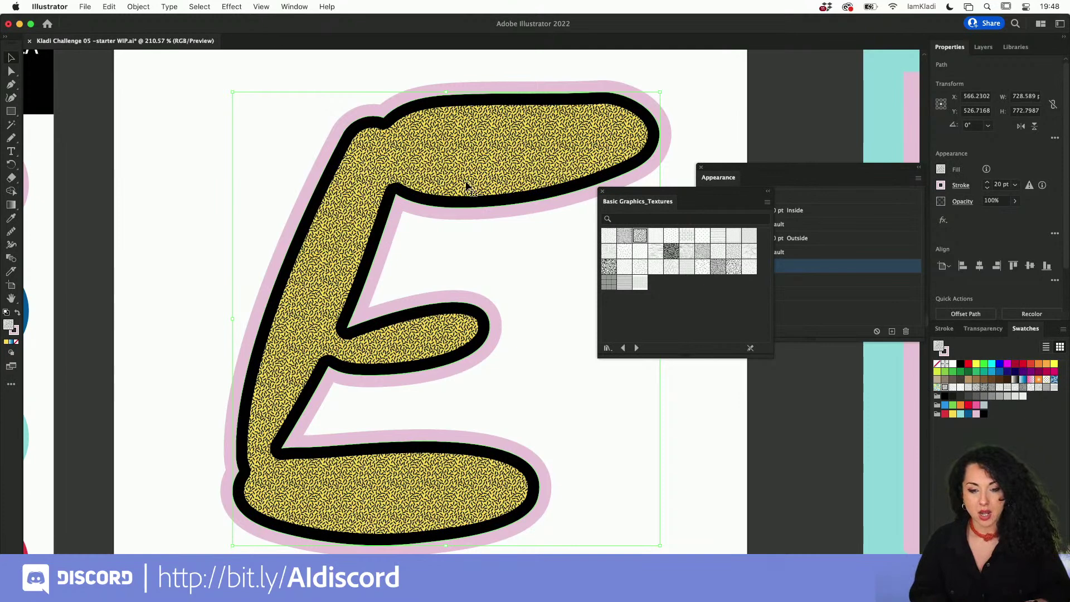
# Scale only the E's pattern uniformly to 500%, with Transform Patterns on and Transform Objects and Scale Strokes & Effects off.
pyautogui.rightClick(523, 173)
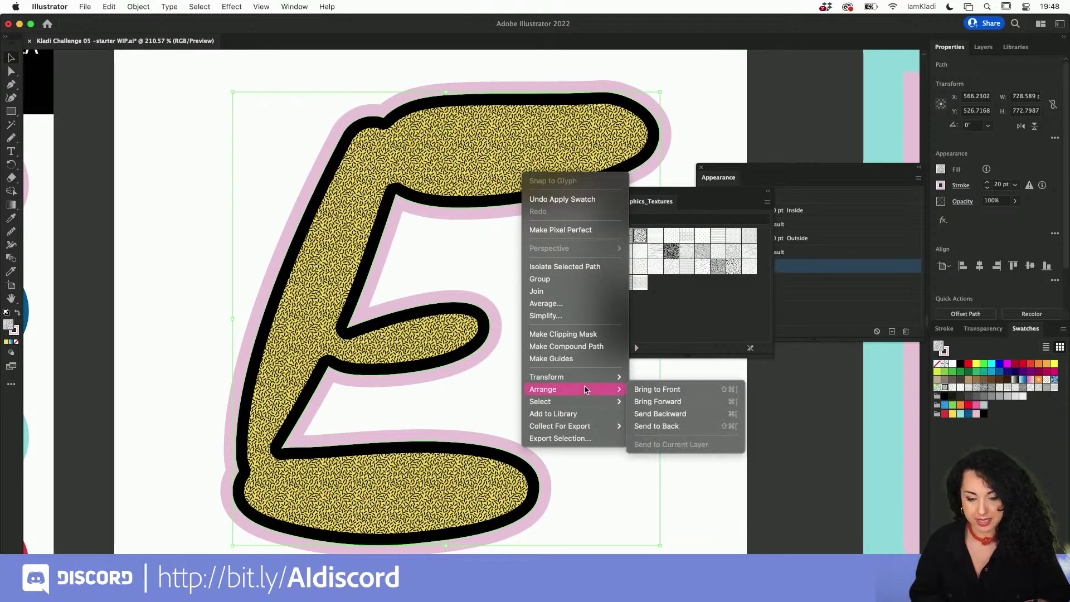
pyautogui.moveTo(590, 378)
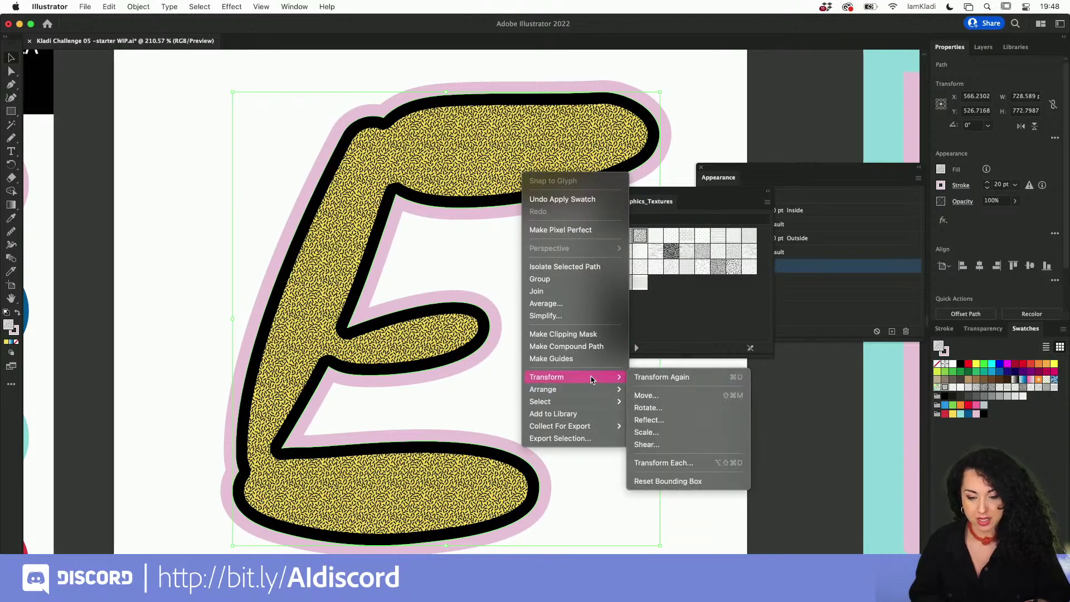
pyautogui.click(661, 433)
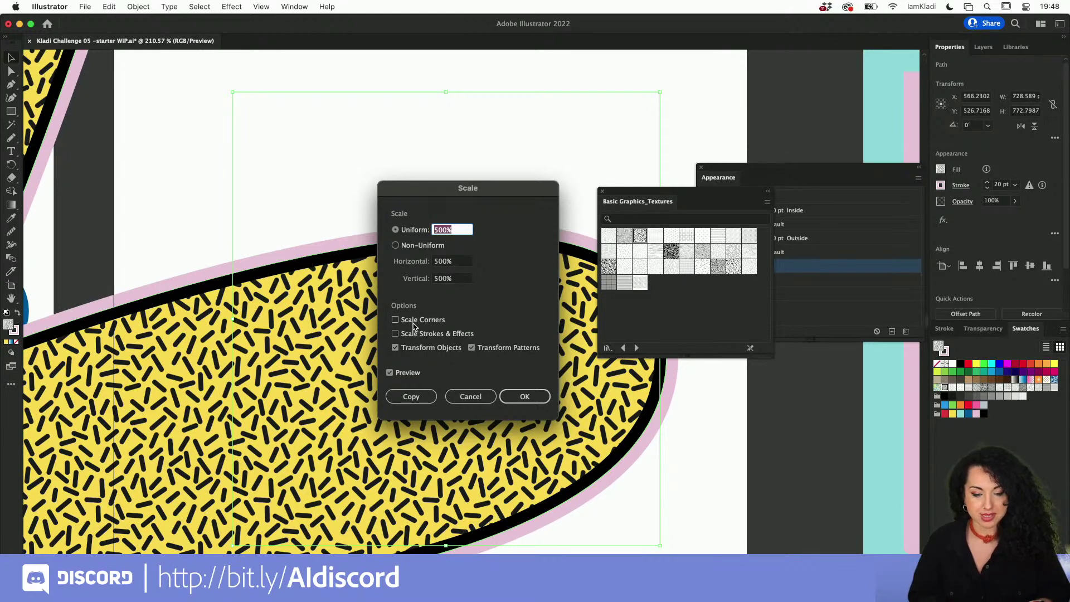
pyautogui.click(447, 336)
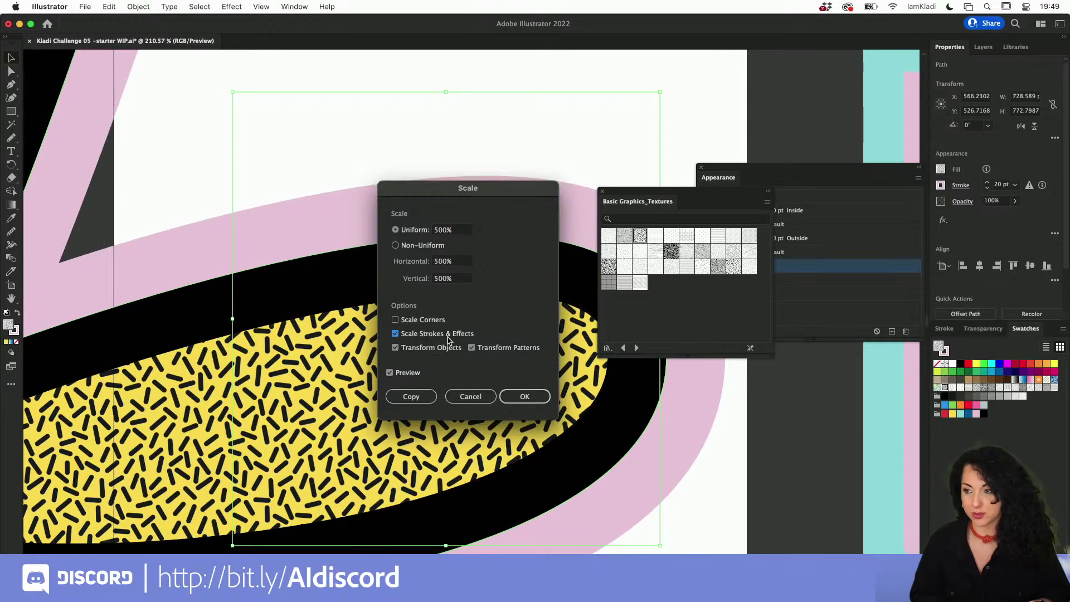
pyautogui.click(449, 337)
pyautogui.click(437, 337)
pyautogui.click(437, 338)
pyautogui.click(436, 349)
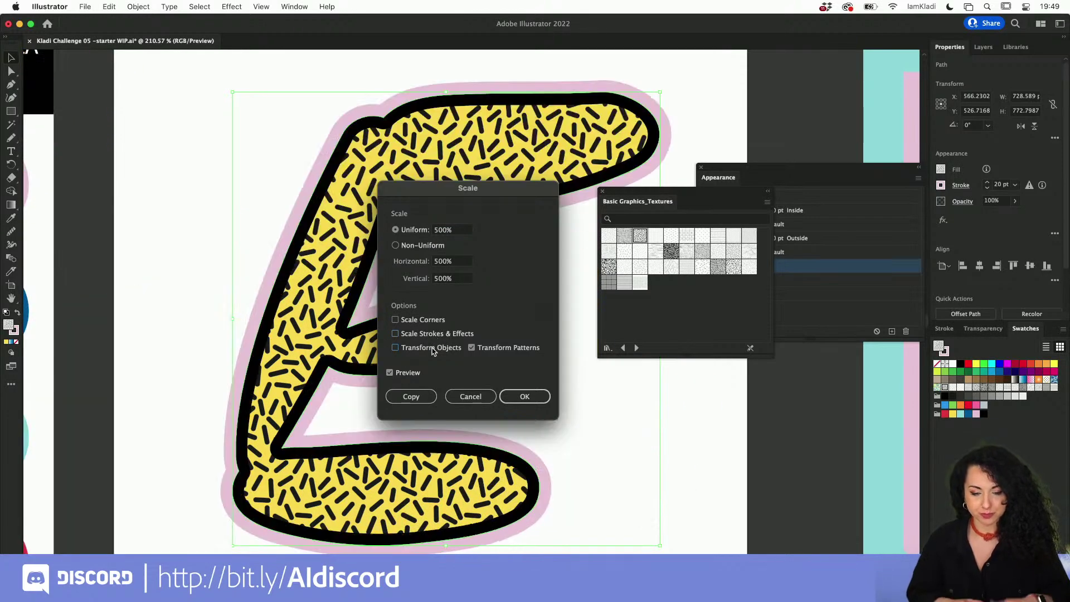
pyautogui.click(498, 351)
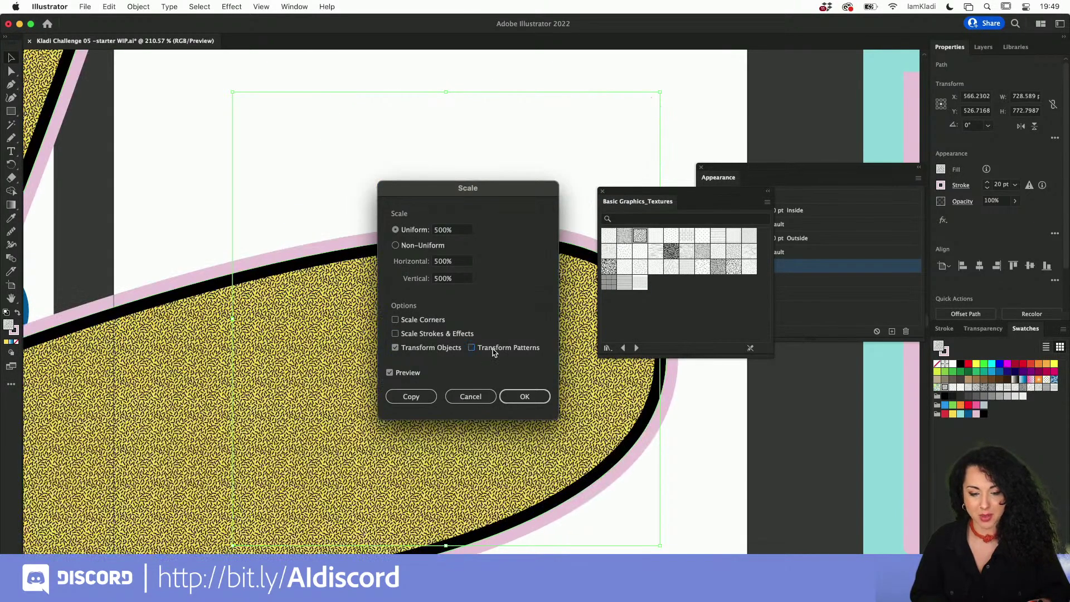
pyautogui.click(431, 348)
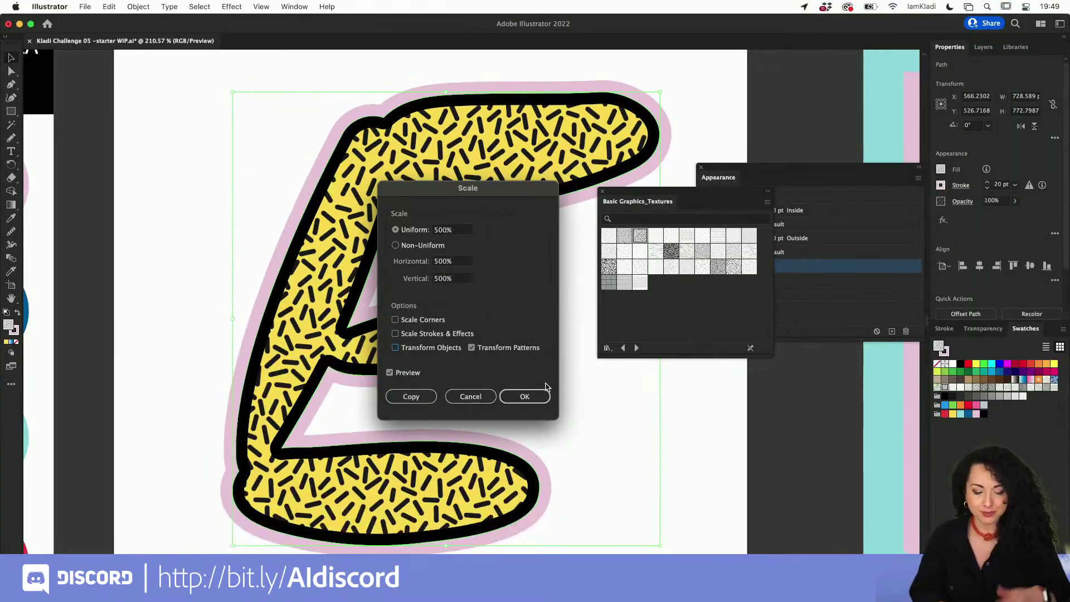
pyautogui.click(545, 393)
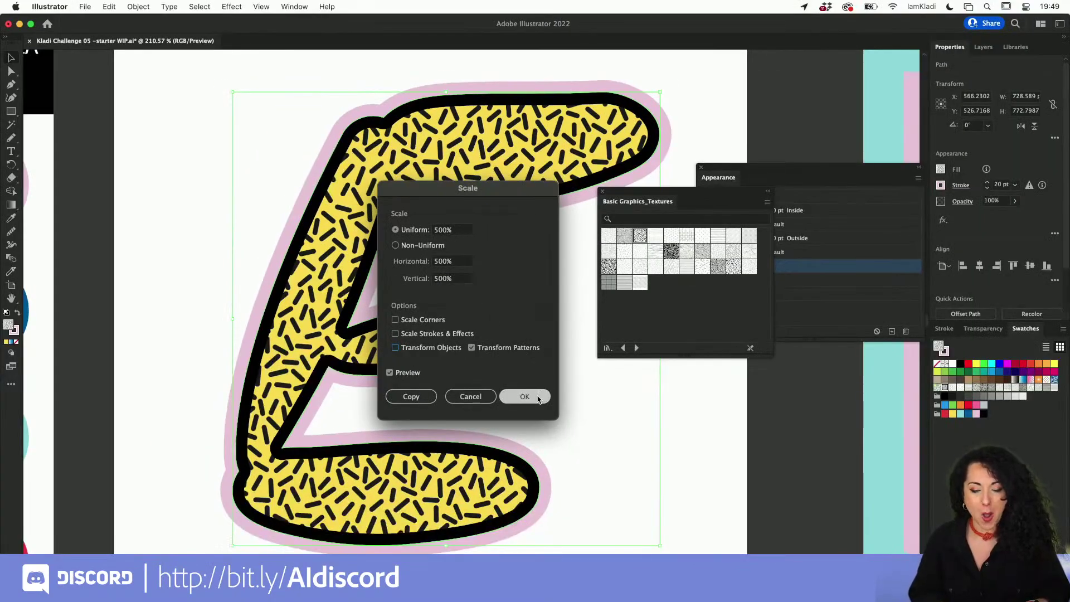
pyautogui.scroll(-5, 533, 399)
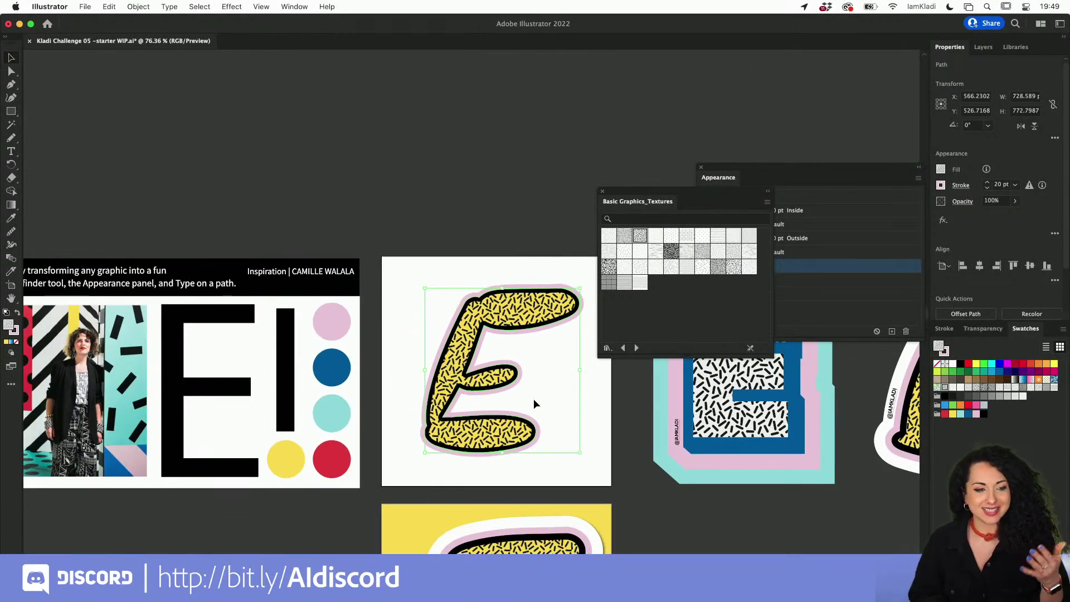
# Dock the Basic Graphics_Textures library with the swatches and make the E's yellow fill the active appearance attribute.
pyautogui.scroll(2, 533, 399)
pyautogui.scroll(1, 534, 400)
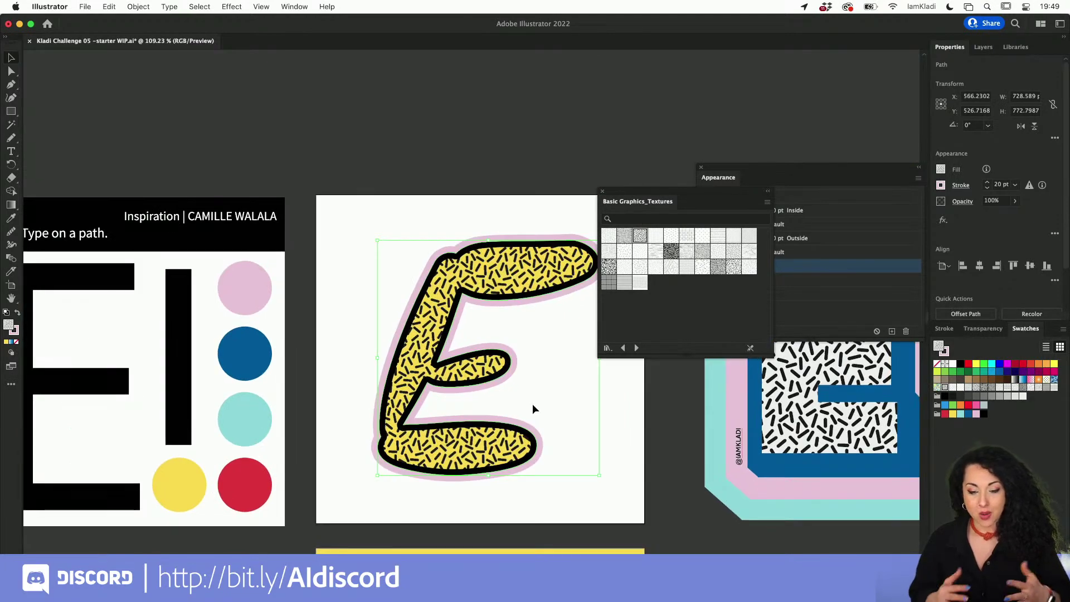
pyautogui.scroll(-3, 540, 418)
pyautogui.scroll(2, 545, 421)
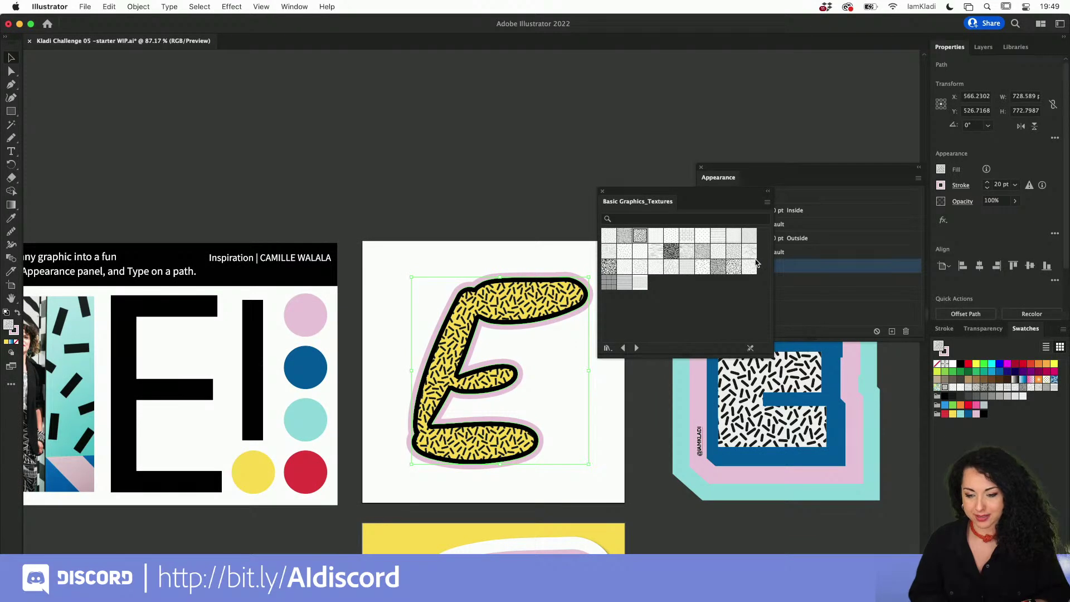
pyautogui.click(817, 279)
pyautogui.click(648, 202)
pyautogui.moveTo(642, 193)
pyautogui.mouseDown()
pyautogui.moveTo(555, 106)
pyautogui.moveTo(999, 165)
pyautogui.moveTo(998, 375)
pyautogui.moveTo(1010, 347)
pyautogui.moveTo(998, 334)
pyautogui.mouseUp()
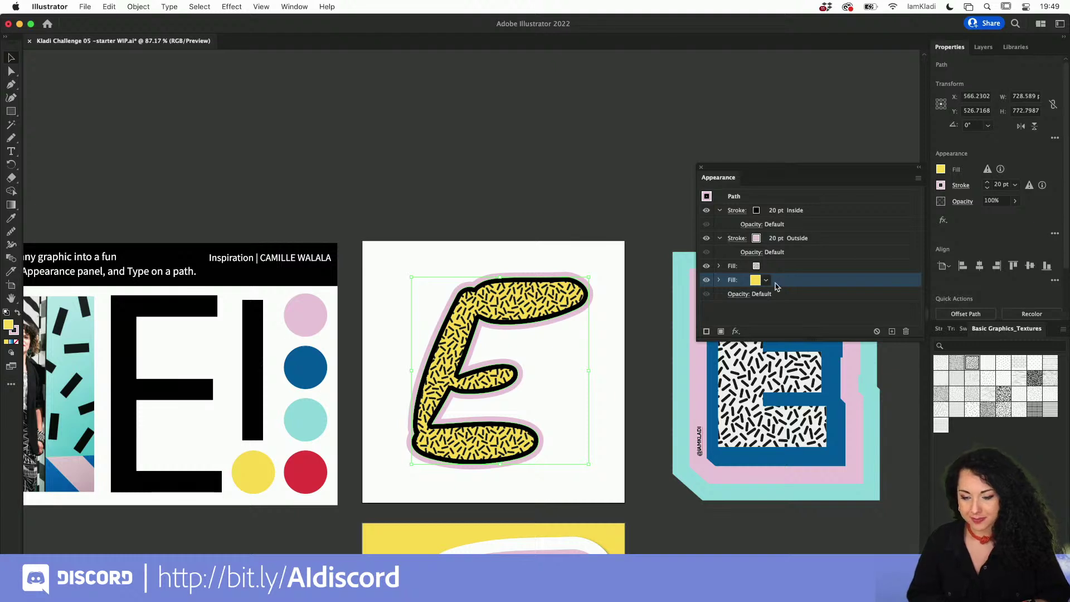
# Add a third stroke to the E, place it beneath the yellow fill, and color it very light gray.
pyautogui.click(707, 331)
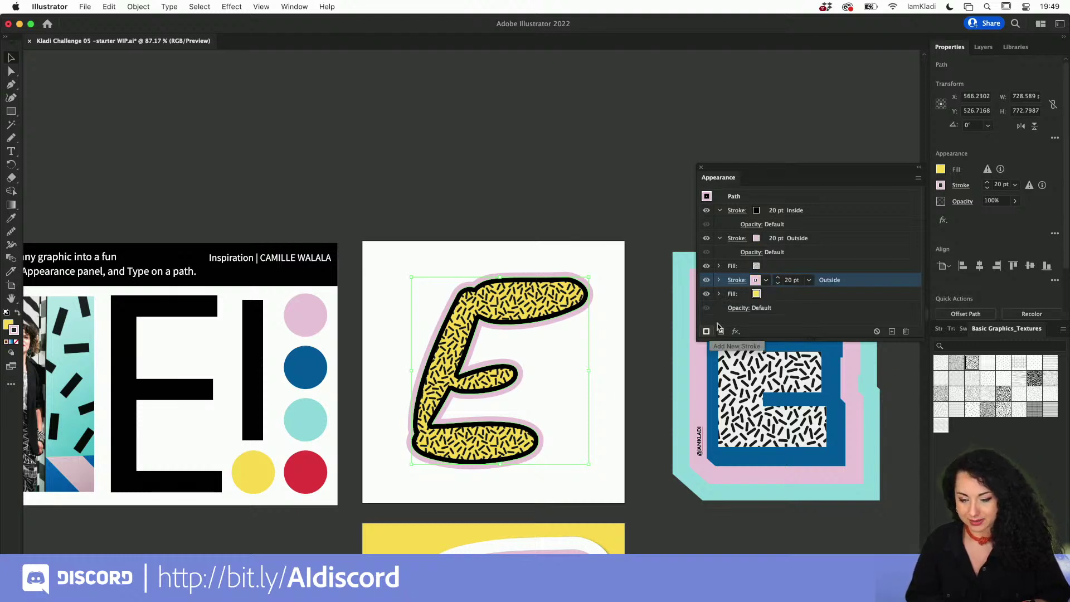
pyautogui.moveTo(849, 280)
pyautogui.mouseDown()
pyautogui.moveTo(840, 315)
pyautogui.moveTo(836, 301)
pyautogui.mouseUp()
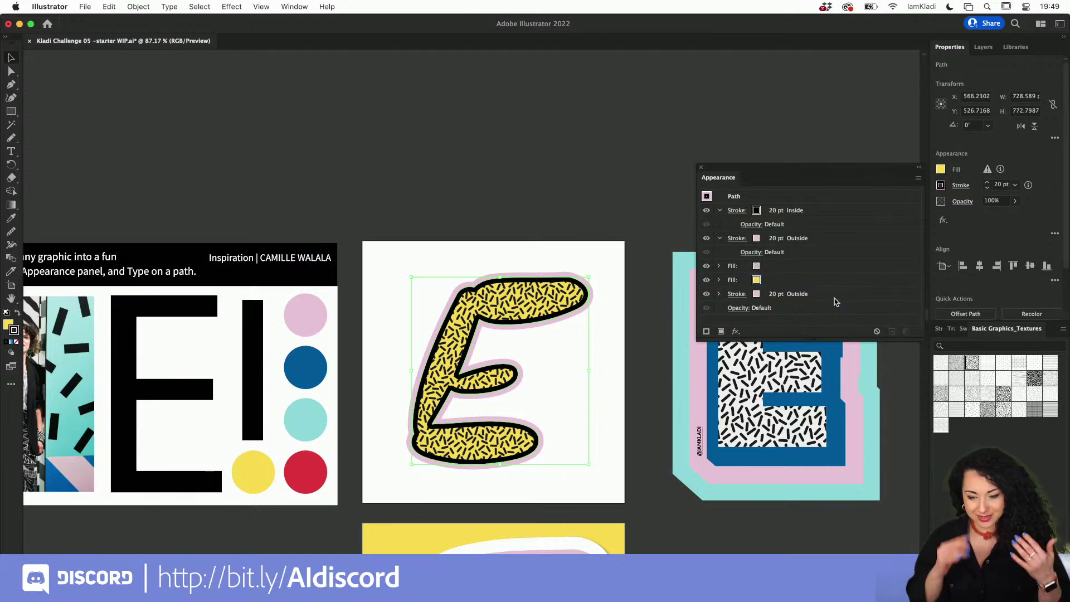
pyautogui.click(756, 296)
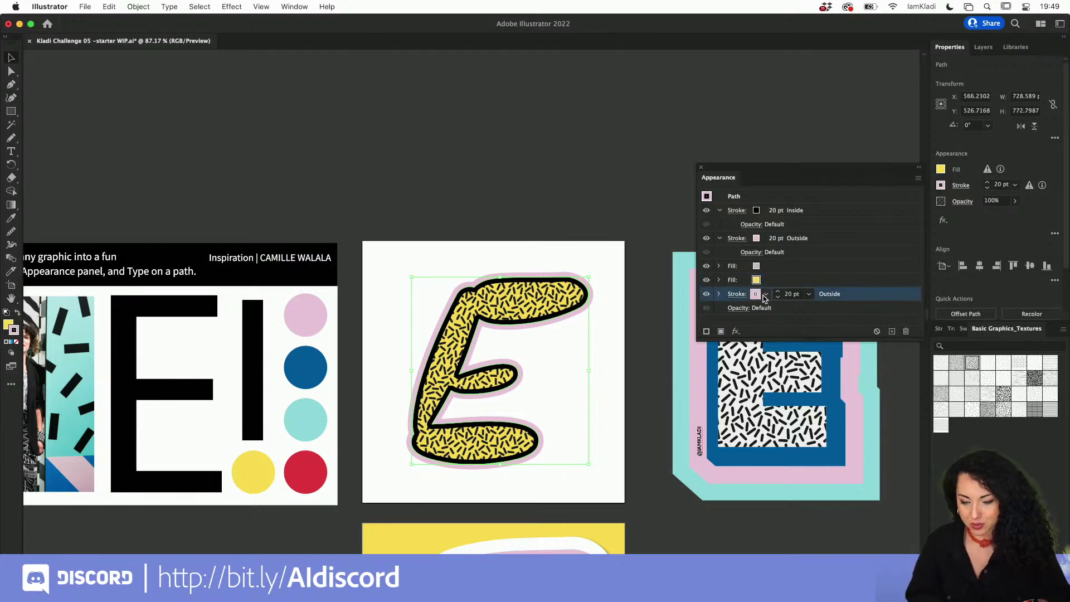
pyautogui.click(765, 294)
pyautogui.click(741, 337)
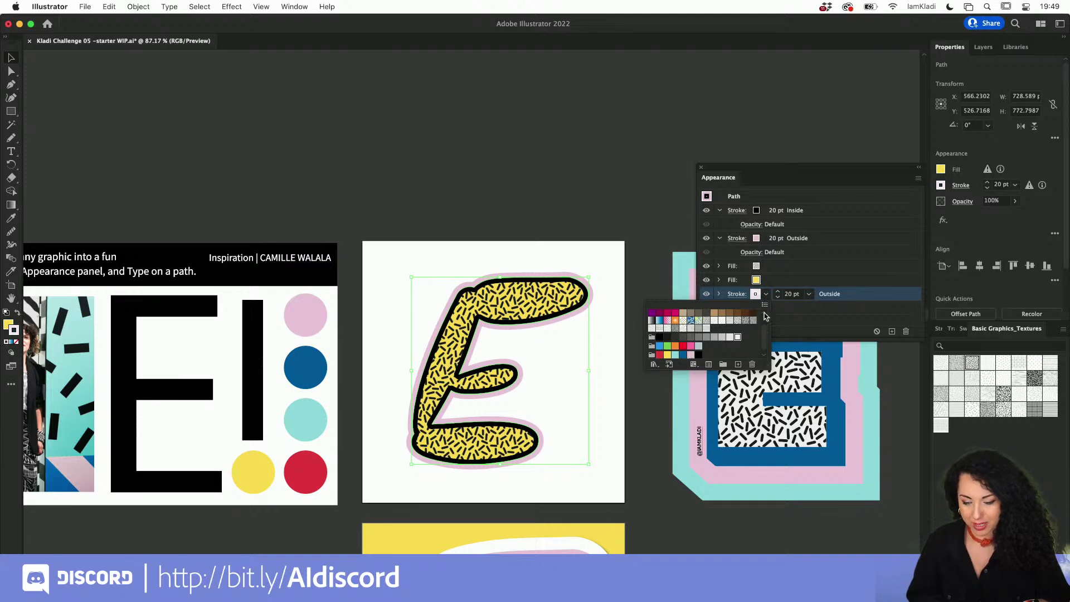
# Set the weight of the light gray stroke beneath the E's fills to 60 pt and inspect the gap between the arms.
pyautogui.click(789, 298)
pyautogui.click(788, 294)
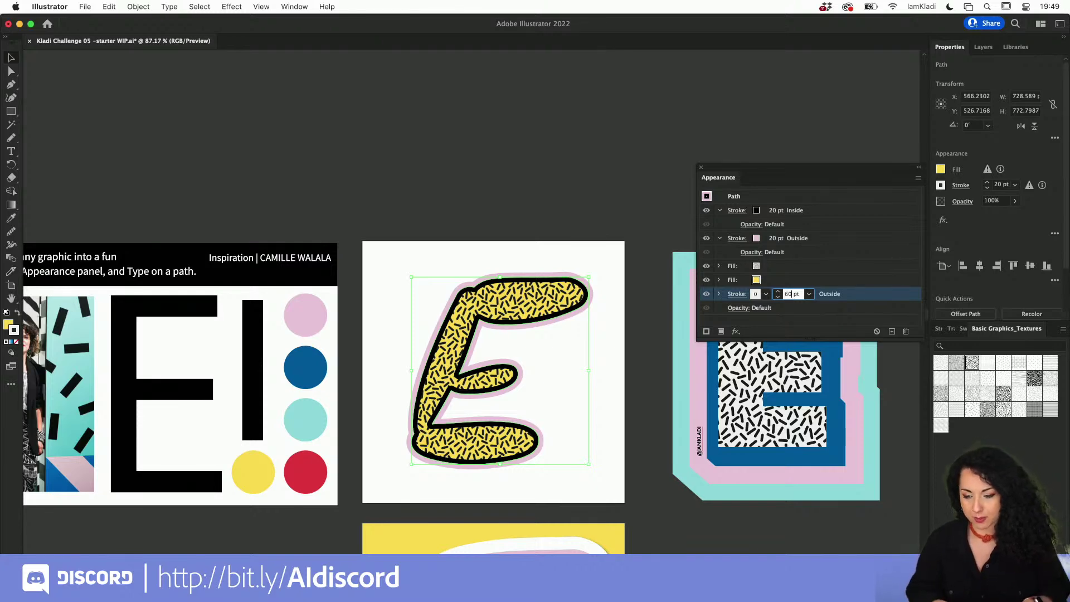
pyautogui.press('Return')
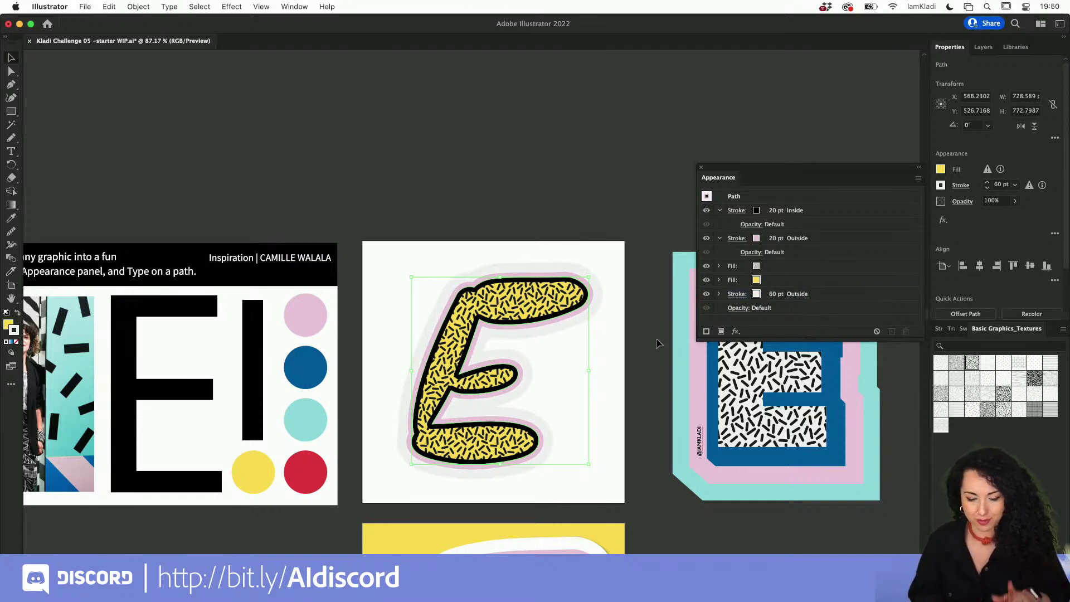
pyautogui.scroll(5, 441, 390)
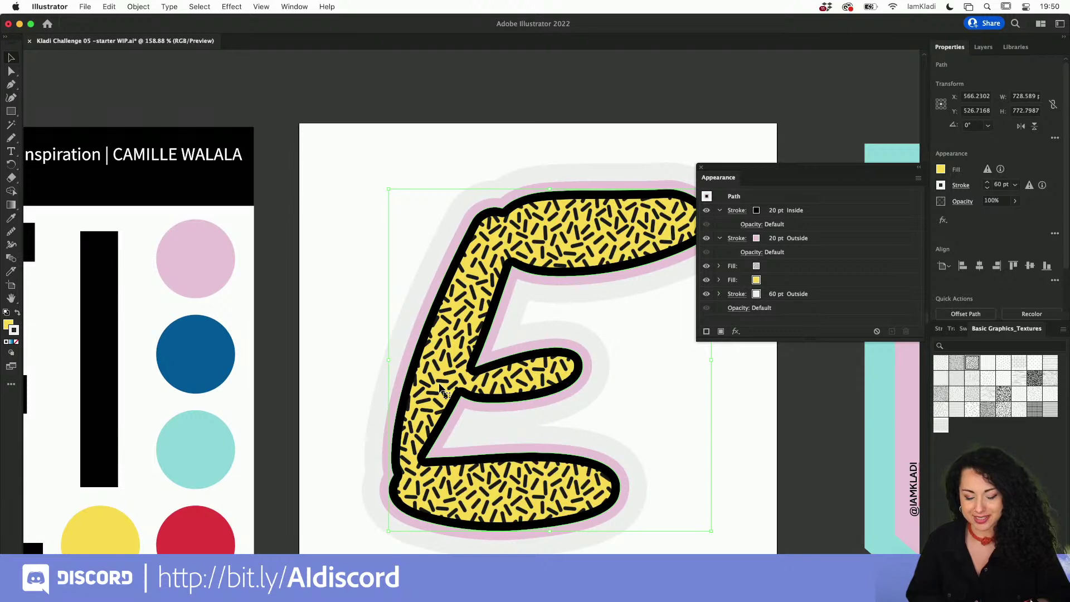
pyautogui.scroll(-4, 600, 326)
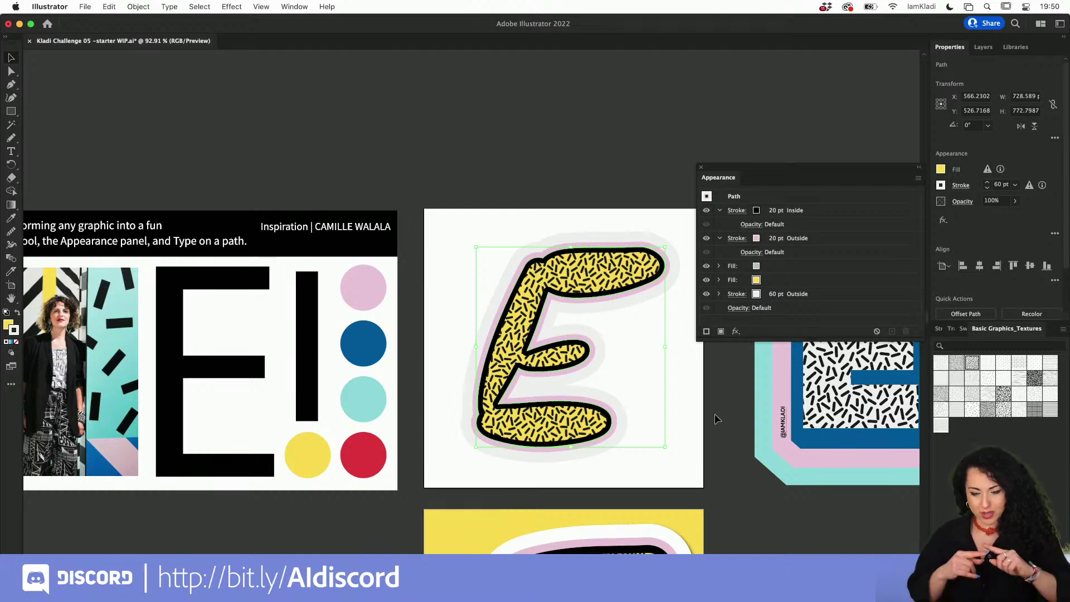
pyautogui.scroll(6, 622, 383)
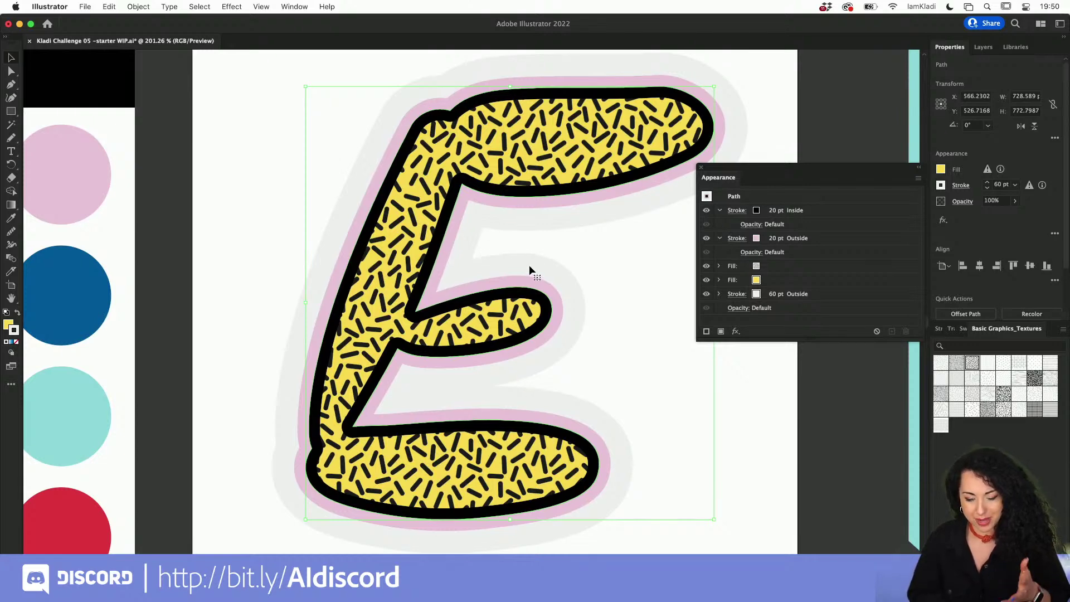
pyautogui.scroll(6, 514, 233)
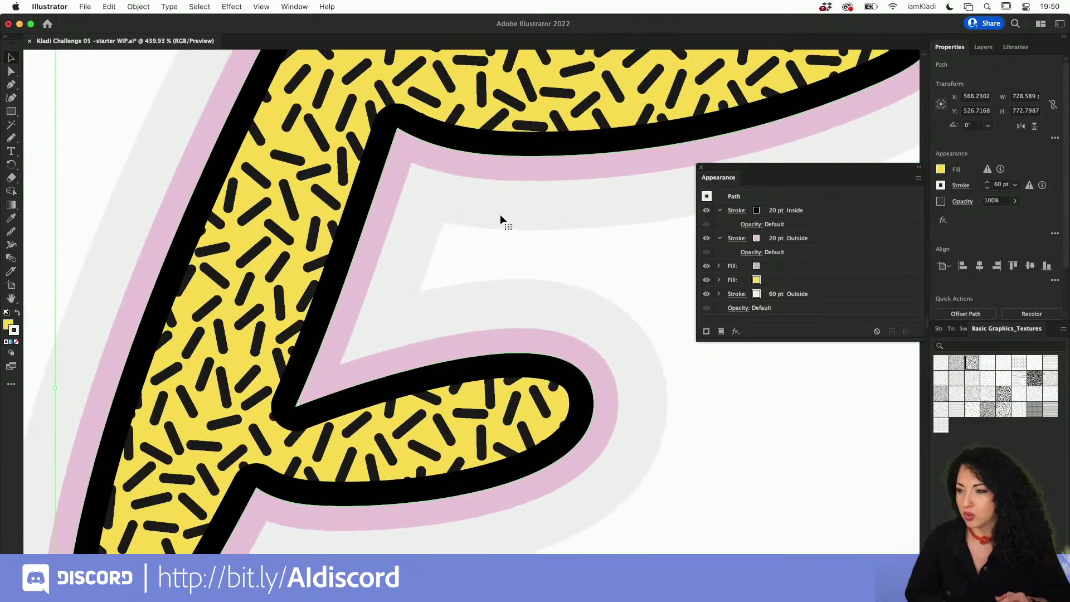
# Try weights of 100 pt and 80 pt on the light gray outer stroke to close the gap between the E's arms.
pyautogui.click(780, 294)
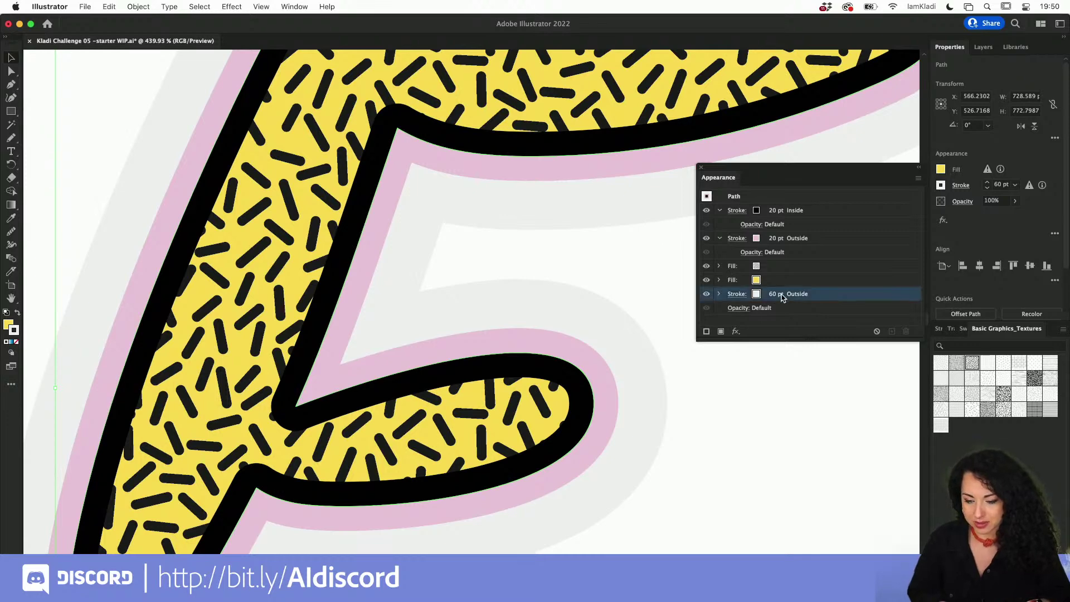
pyautogui.click(790, 294)
pyautogui.write('100')
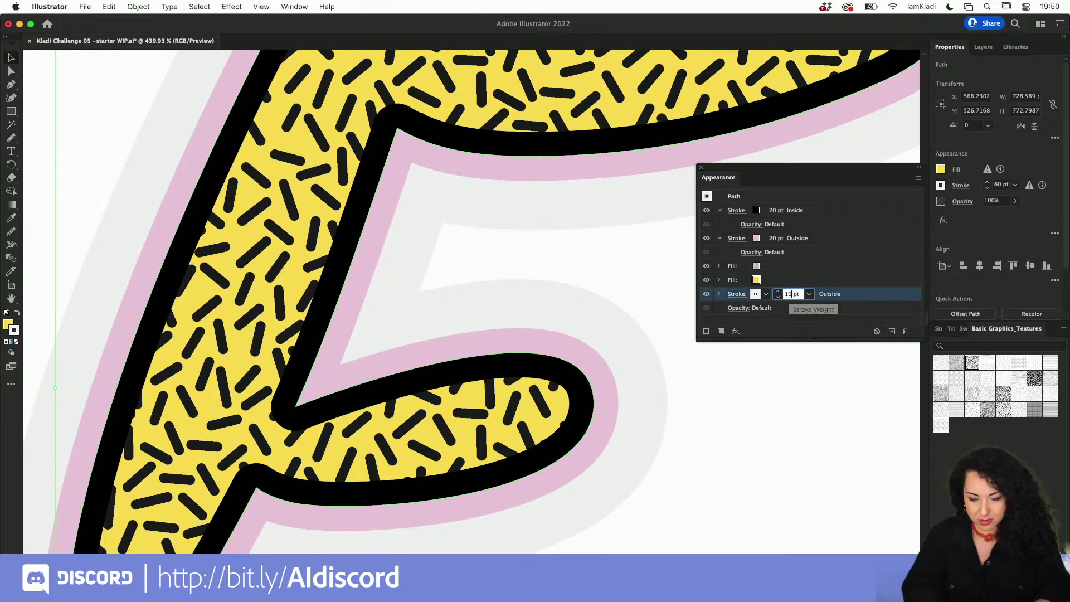
pyautogui.press('Return')
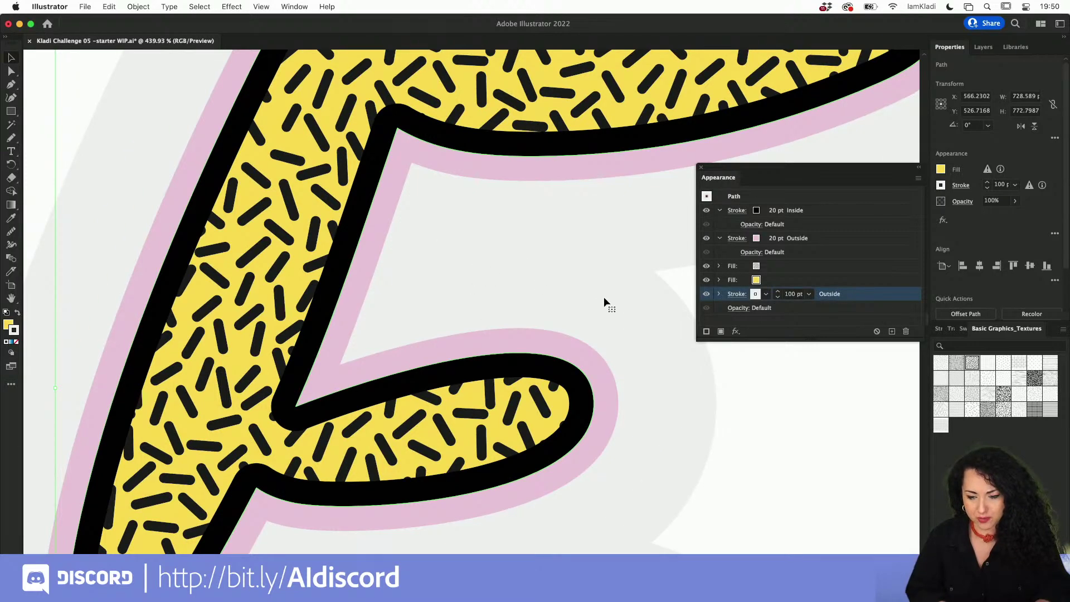
pyautogui.click(789, 295)
pyautogui.write('80')
pyautogui.press('Return')
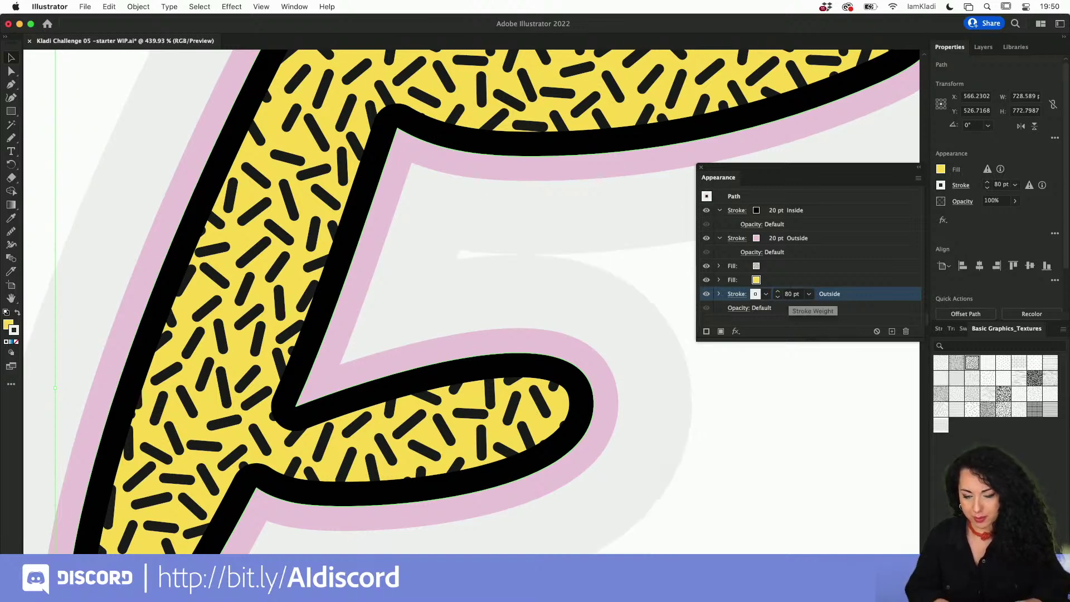
# Fine-tune the light gray outer stroke's weight to 86 pt and deselect the E.
pyautogui.scroll(4, 553, 281)
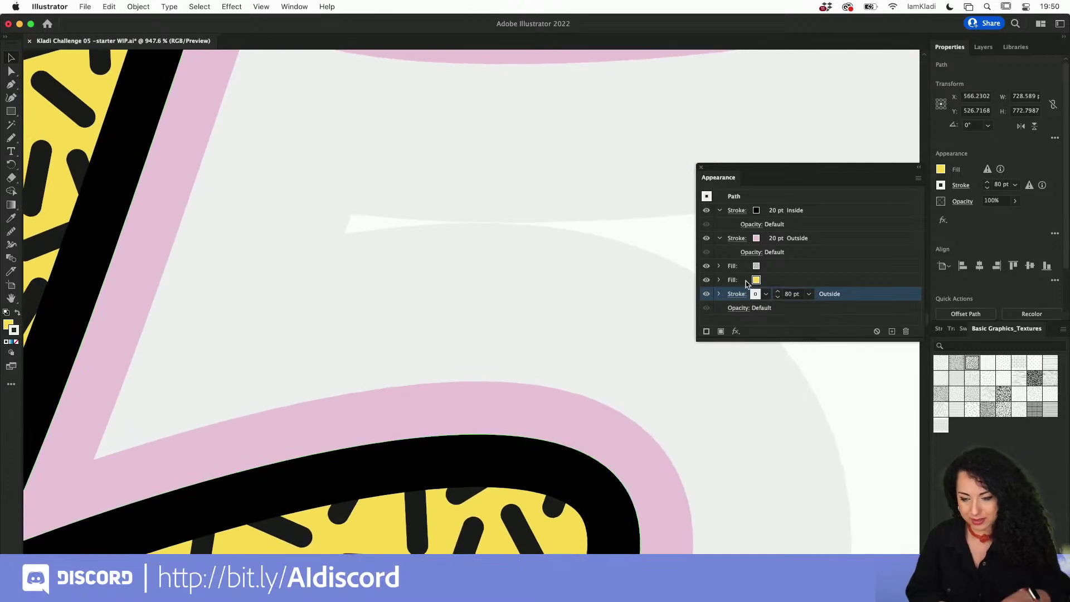
pyautogui.click(778, 297)
pyautogui.click(779, 291)
pyautogui.click(778, 291)
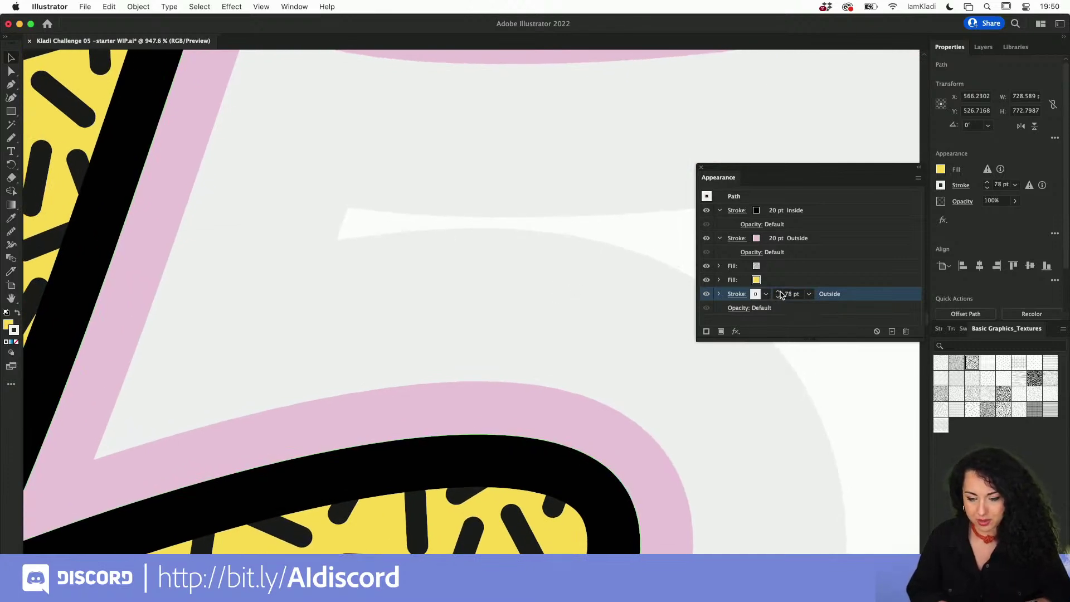
pyautogui.click(778, 291)
pyautogui.click(778, 291)
pyautogui.click(779, 291)
pyautogui.click(779, 291)
pyautogui.scroll(-10, 549, 257)
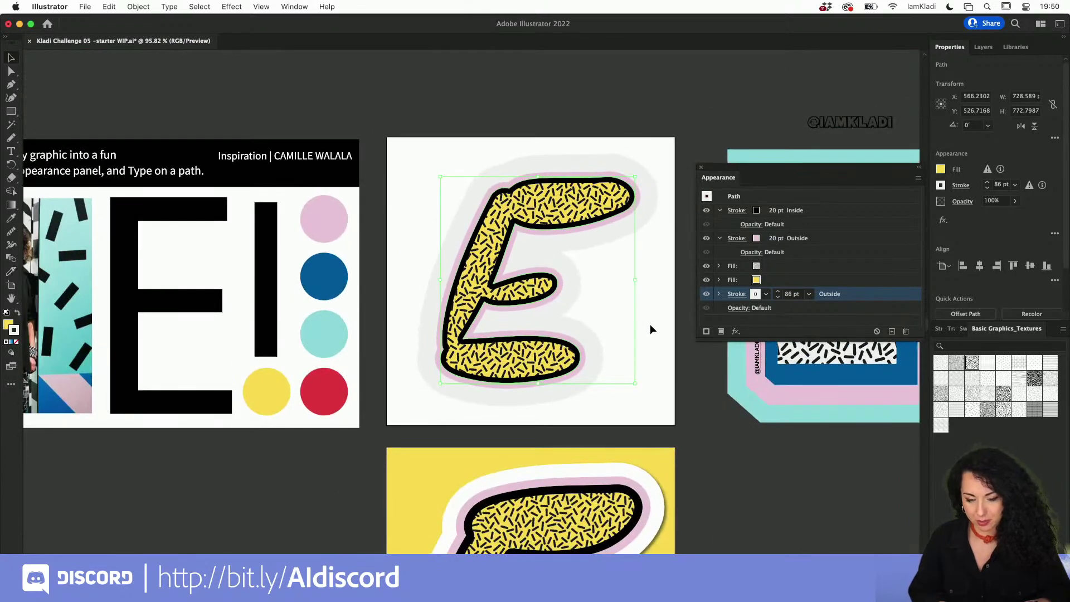
pyautogui.click(660, 341)
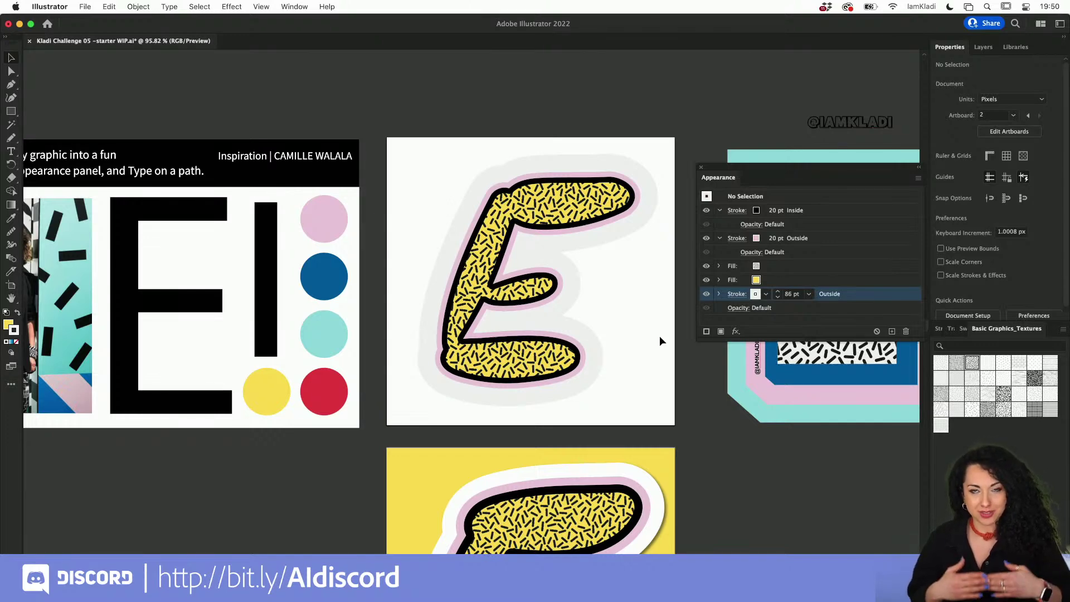
# Move the E about 28 px to the right on its artboard and duplicate it in place.
pyautogui.scroll(-3, 660, 336)
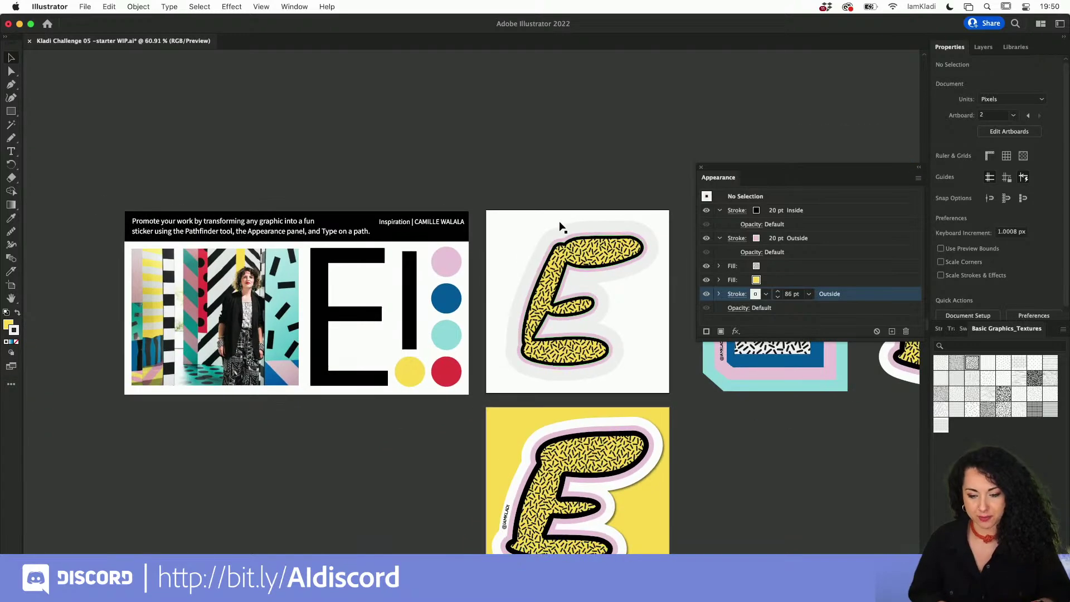
pyautogui.moveTo(562, 295); pyautogui.dragTo(587, 325)
pyautogui.scroll(5, 587, 325)
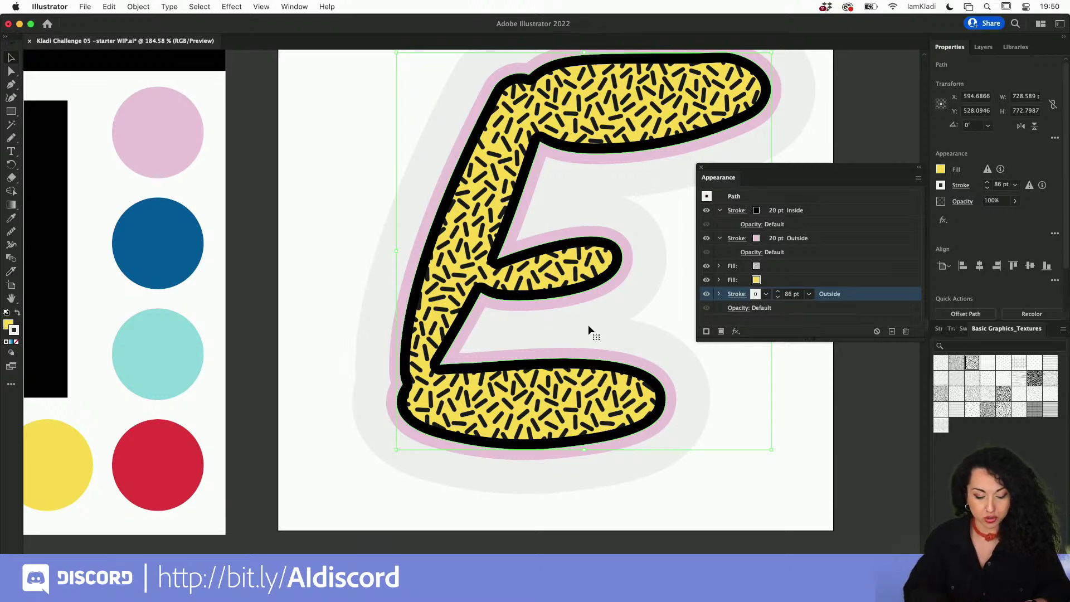
pyautogui.press('a')
pyautogui.press('v')
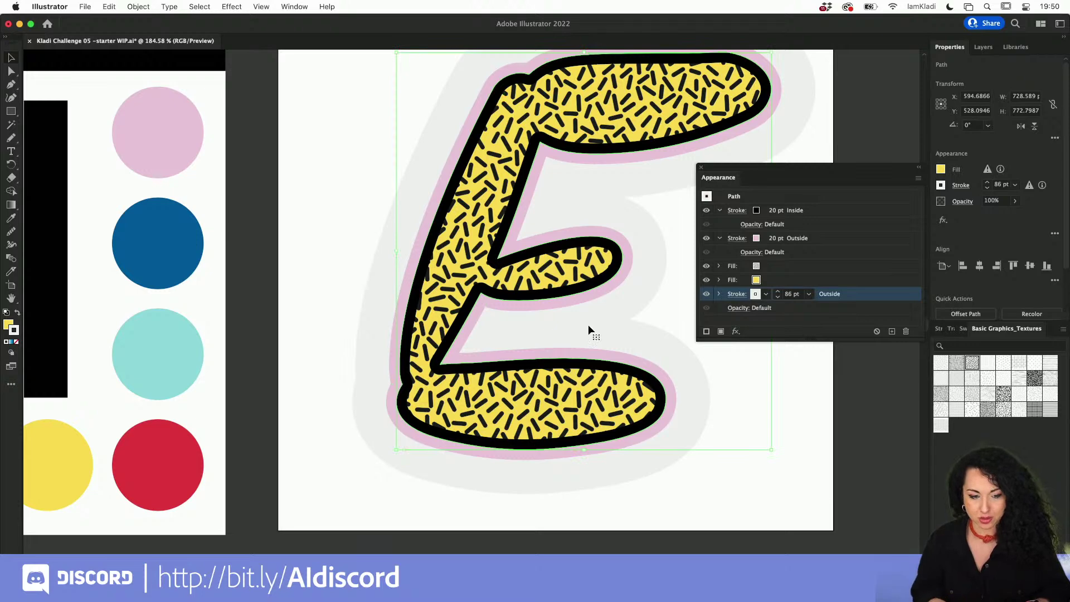
pyautogui.click(10, 152)
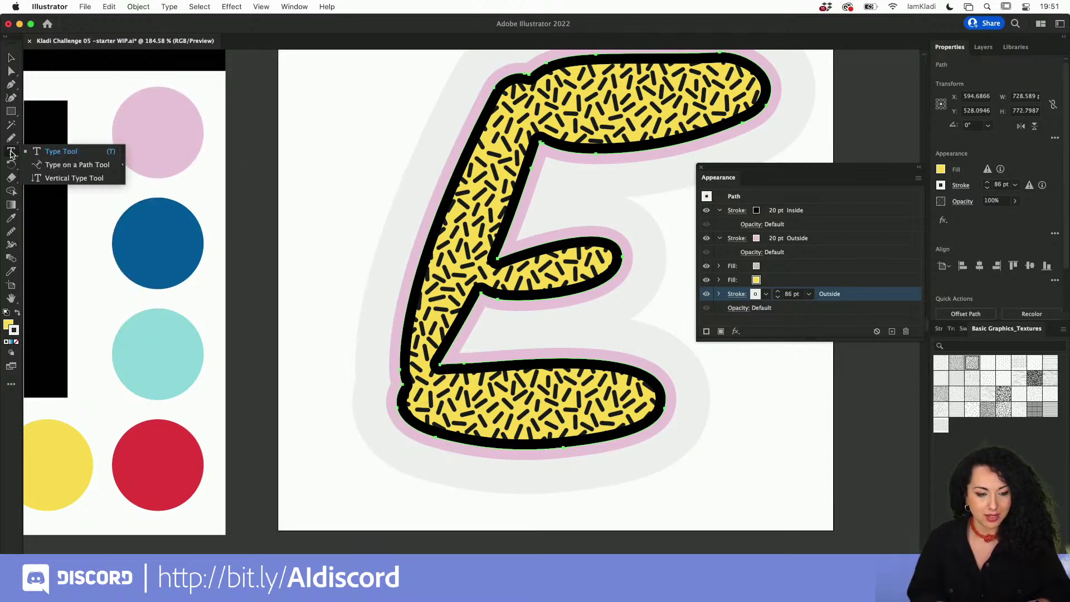
pyautogui.click(59, 165)
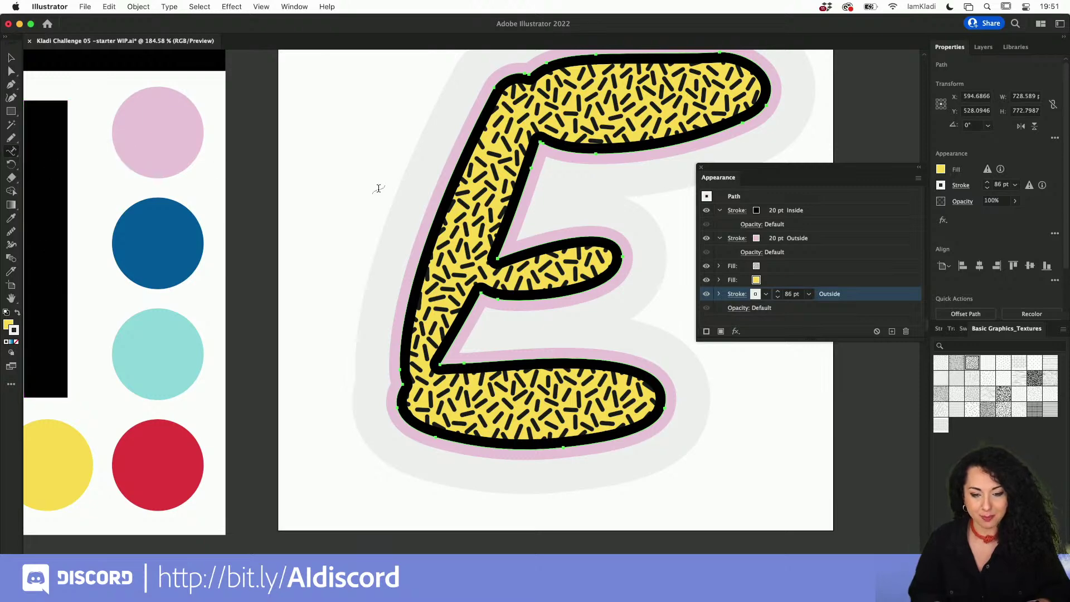
pyautogui.click(432, 212)
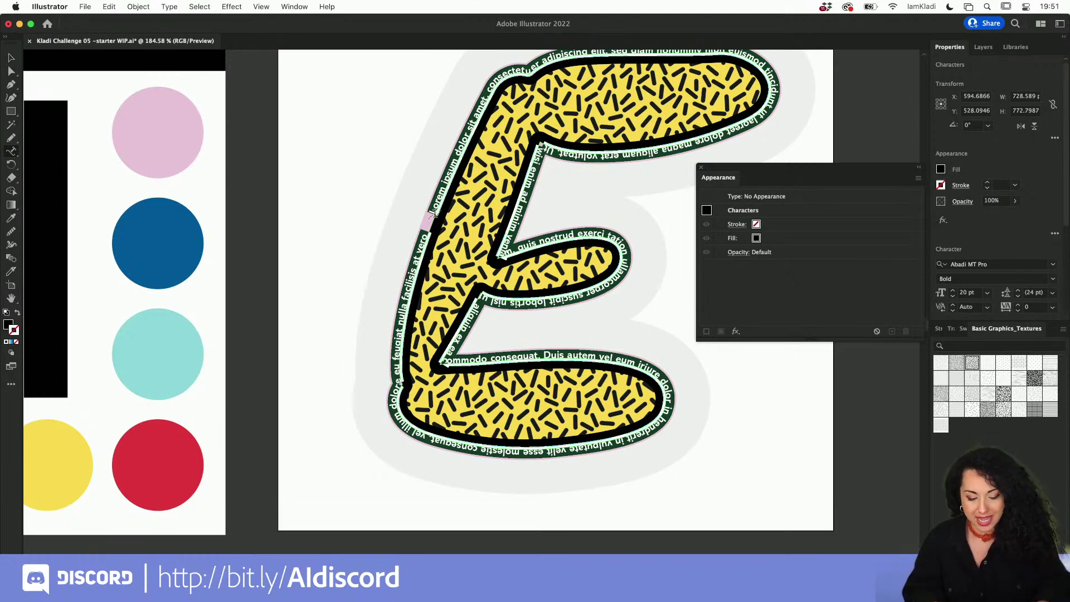
pyautogui.press('super+z')
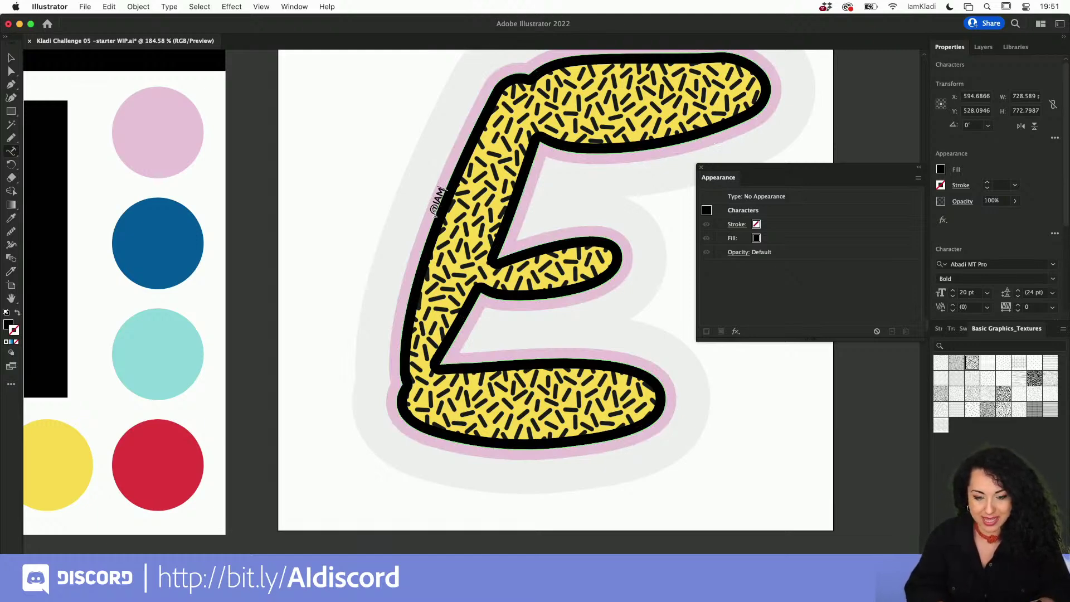
pyautogui.write('KLADI')
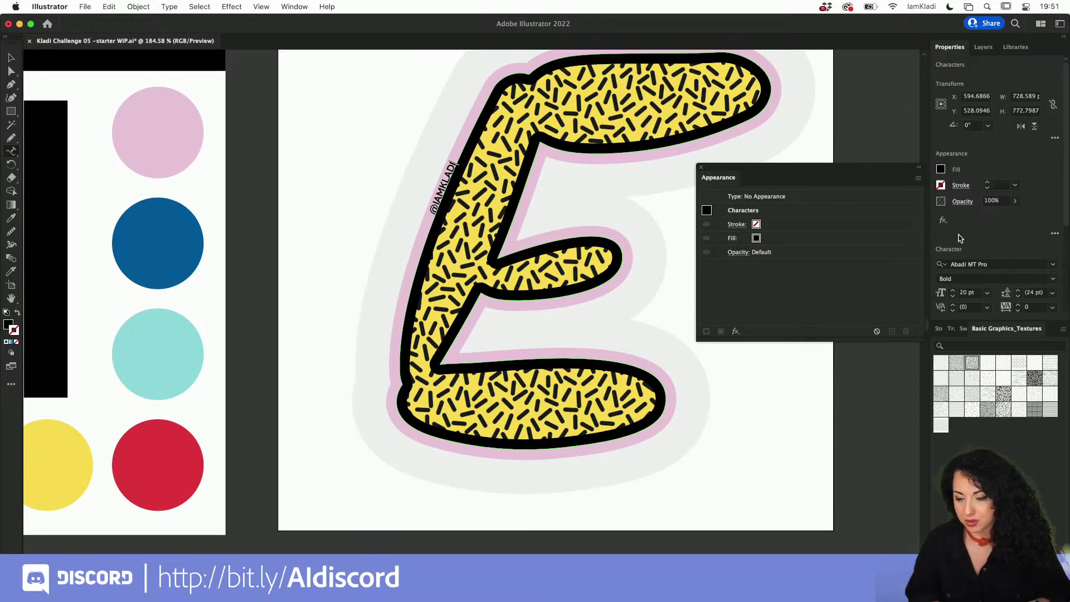
# Try to set the path text's font to Acumin Variable Concept and its size to 28 pt.
pyautogui.click(1048, 264)
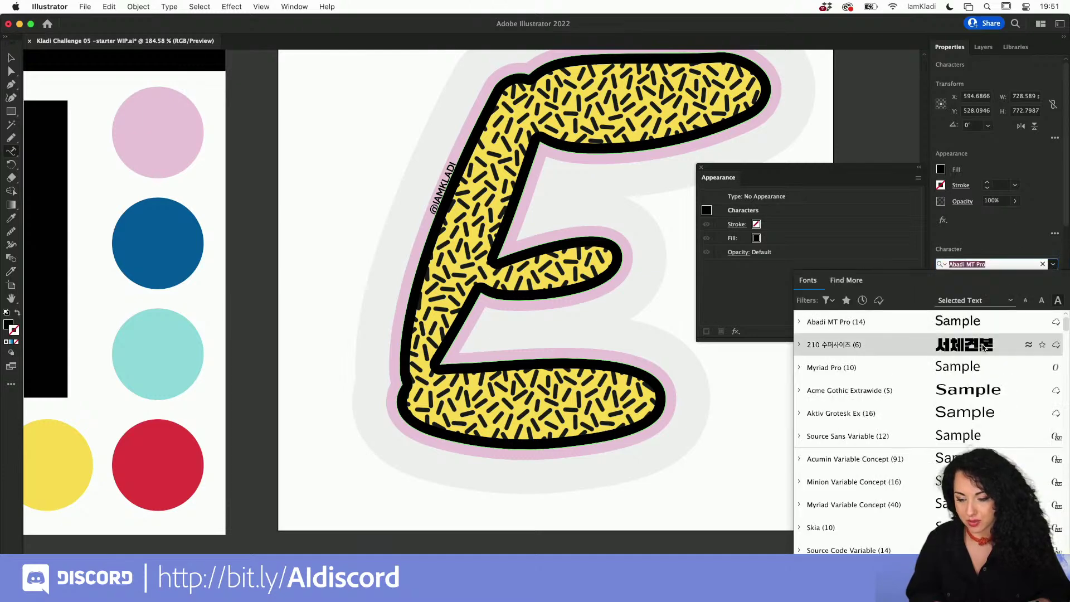
pyautogui.click(968, 458)
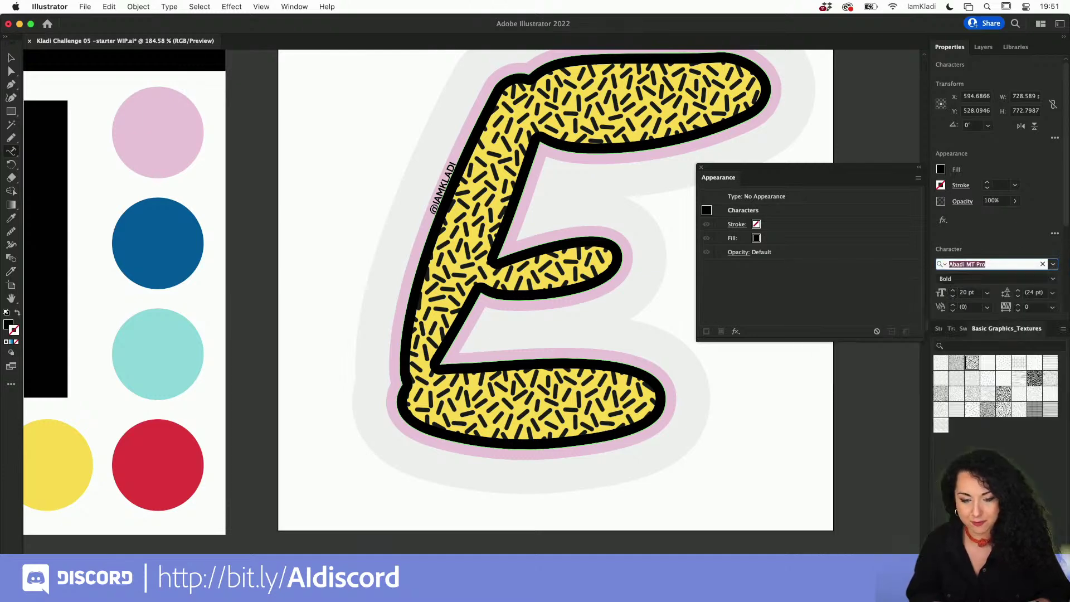
pyautogui.click(953, 291)
pyautogui.click(953, 291)
pyautogui.click(953, 291)
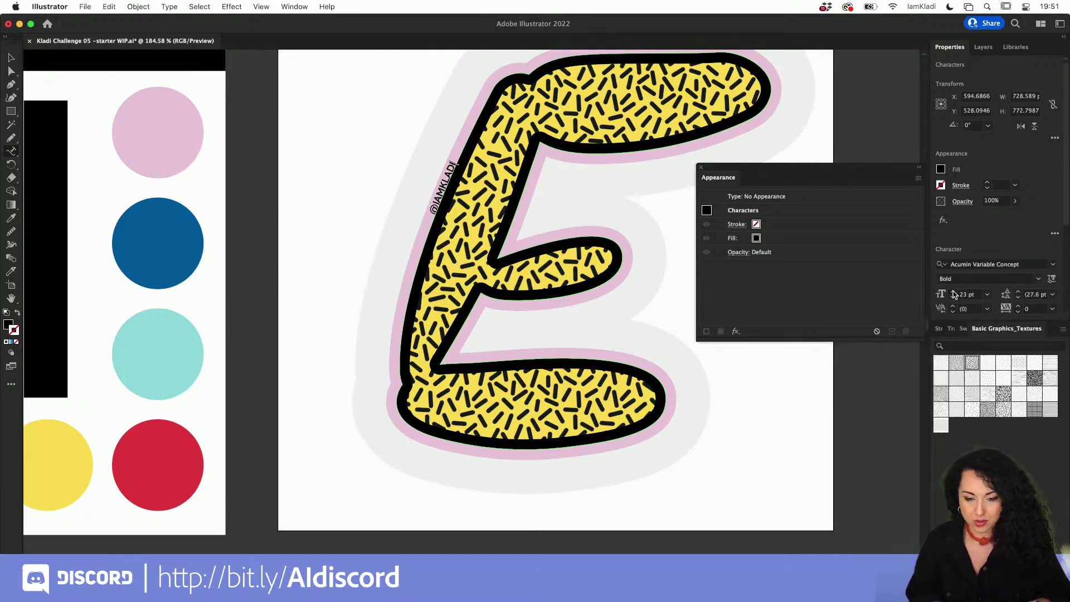
pyautogui.click(953, 291)
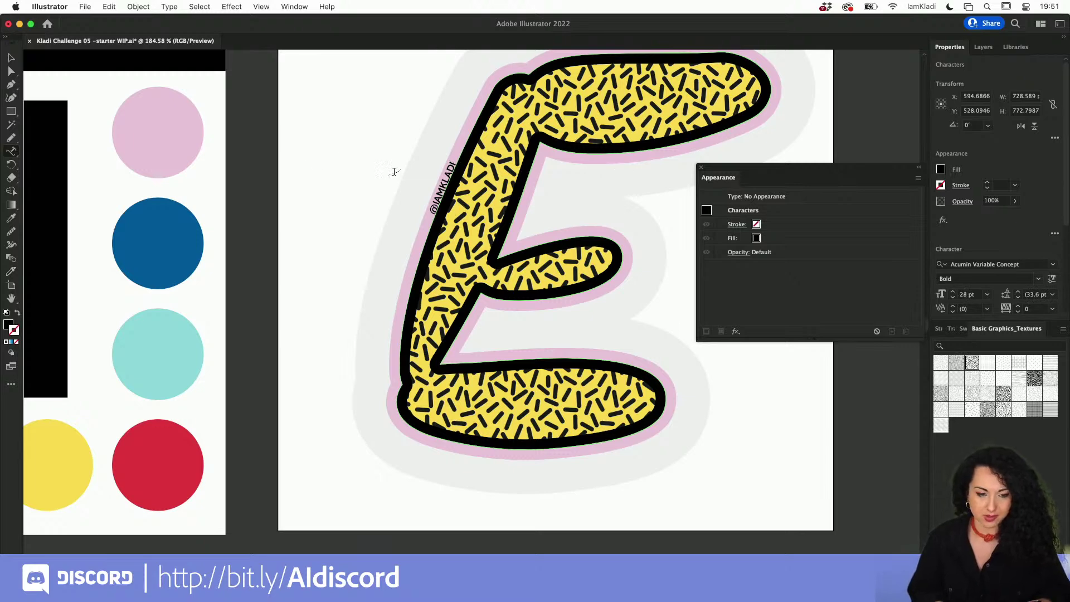
# Move the path text about 37 px left and 9 px up, into the light gray border beside the E's stem.
pyautogui.click(10, 58)
pyautogui.moveTo(449, 192); pyautogui.dragTo(430, 183)
pyautogui.scroll(-4, 429, 183)
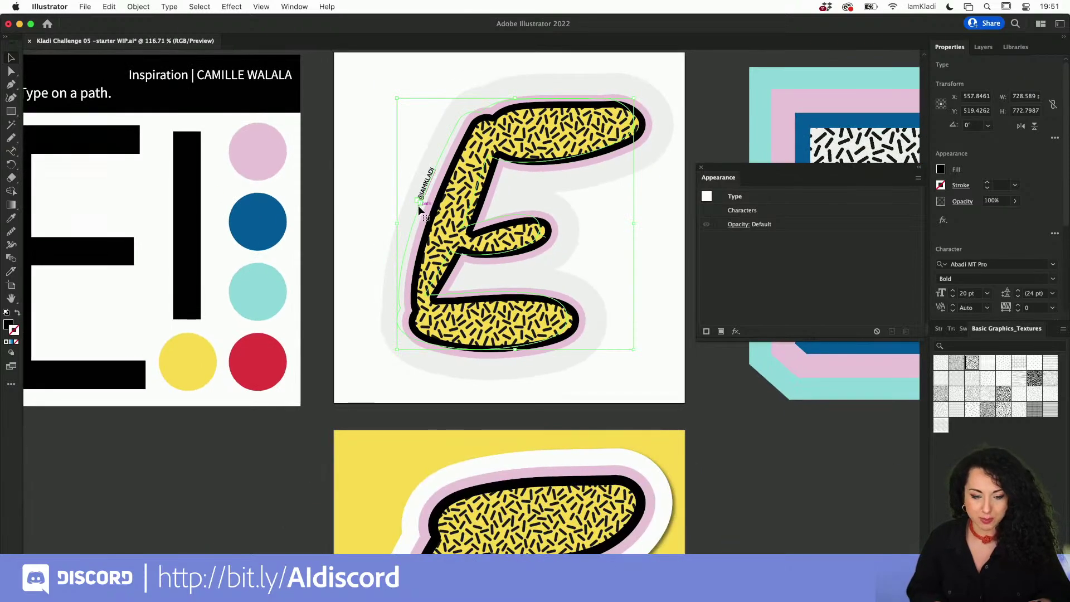
pyautogui.scroll(8, 425, 197)
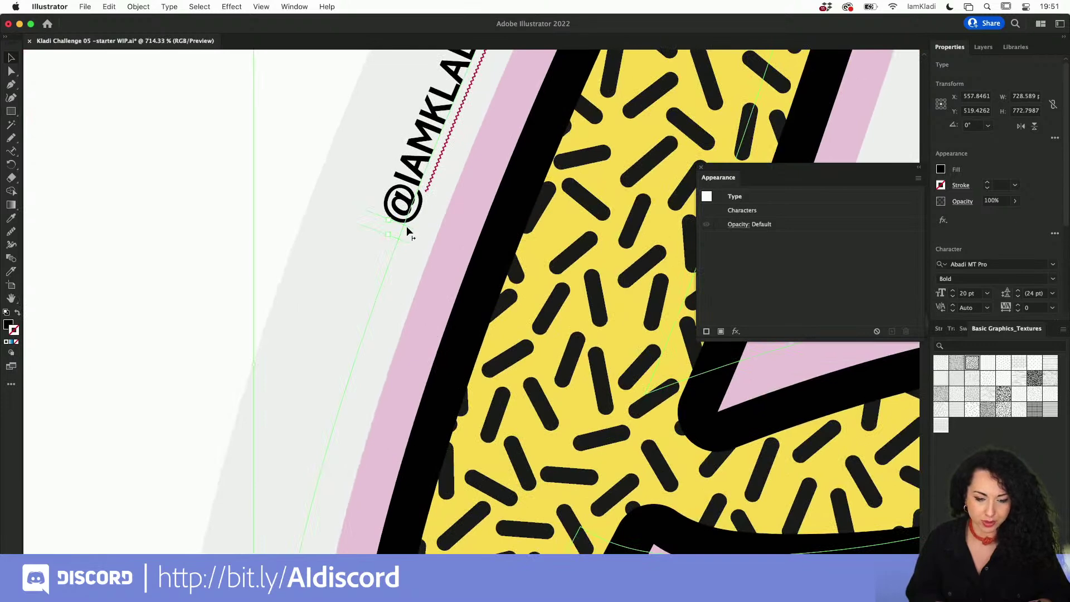
# Slide the handle text slightly lower along its path beside the E's stem and deselect it.
pyautogui.moveTo(408, 230)
pyautogui.mouseDown()
pyautogui.moveTo(396, 236)
pyautogui.moveTo(326, 527)
pyautogui.mouseUp()
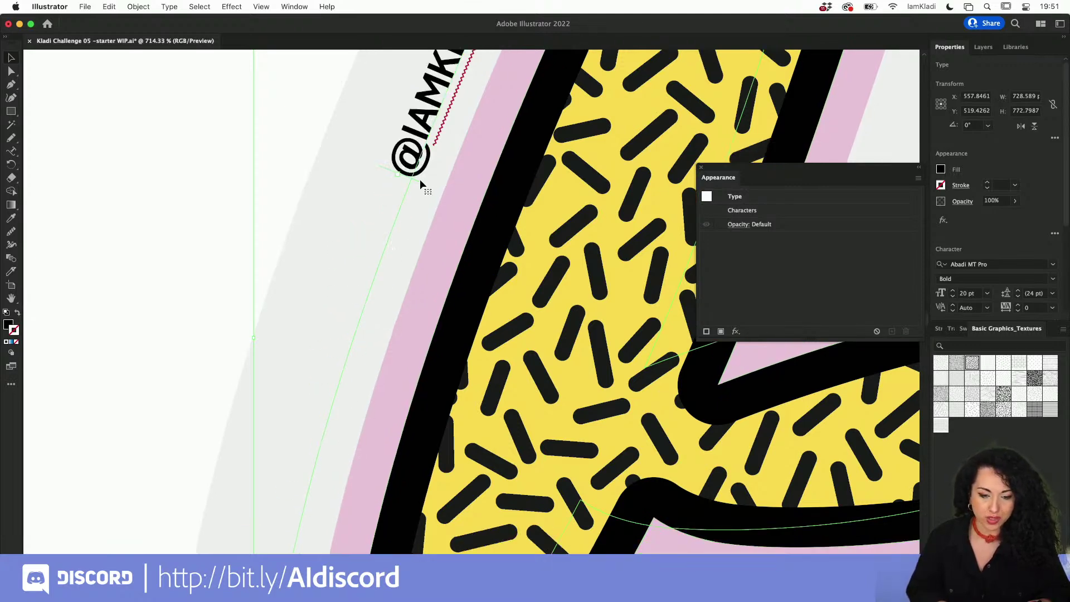
pyautogui.moveTo(420, 181); pyautogui.dragTo(370, 359)
pyautogui.scroll(-5, 337, 474)
pyautogui.scroll(-3, 370, 359)
pyautogui.scroll(-1, 370, 359)
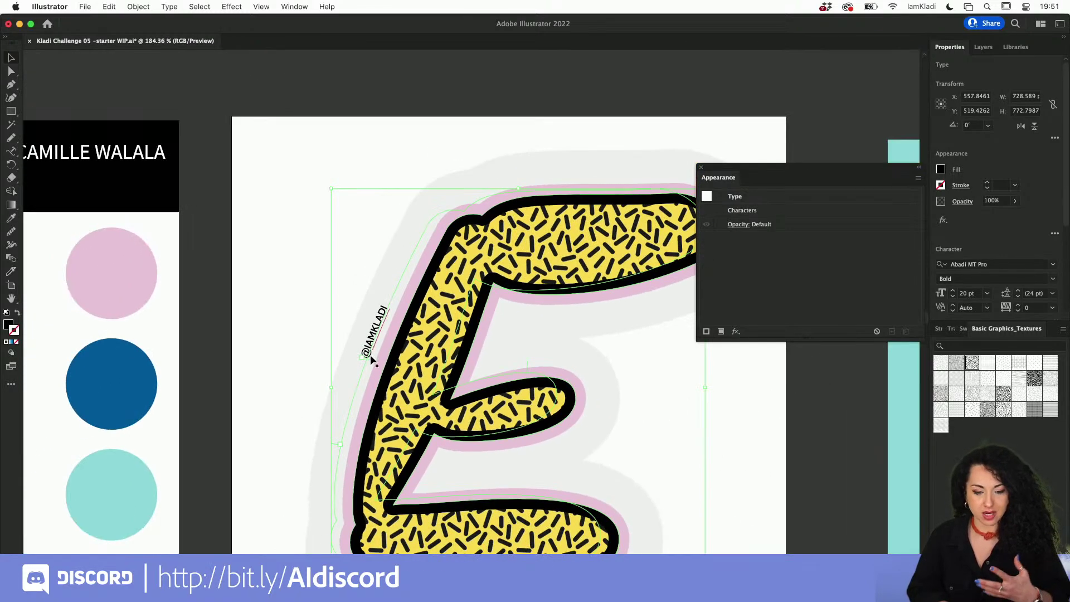
pyautogui.scroll(5, 524, 372)
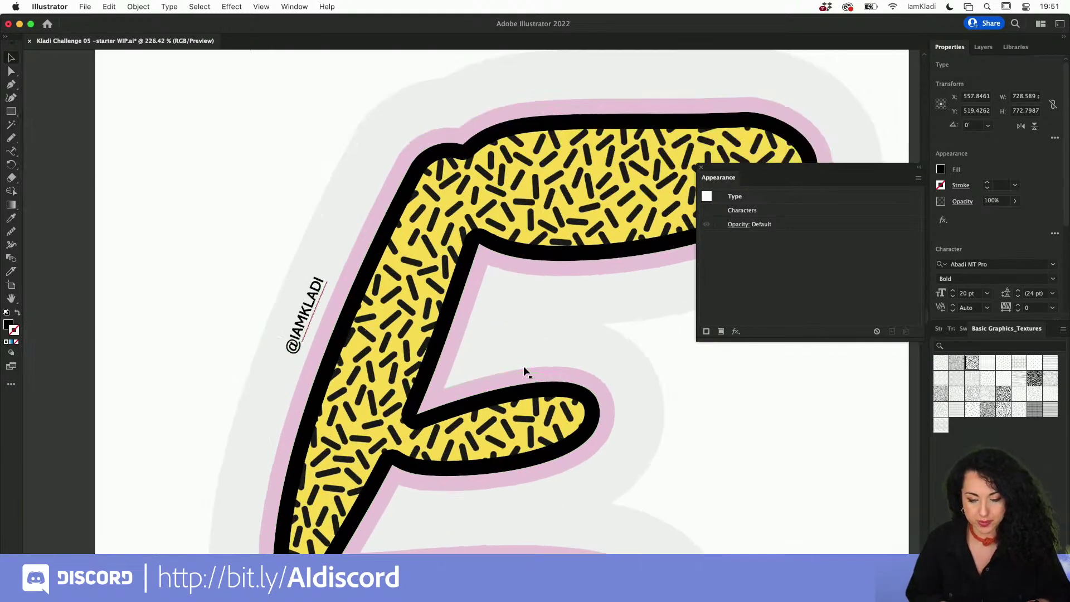
pyautogui.moveTo(532, 361); pyautogui.dragTo(527, 399)
pyautogui.press('super+z')
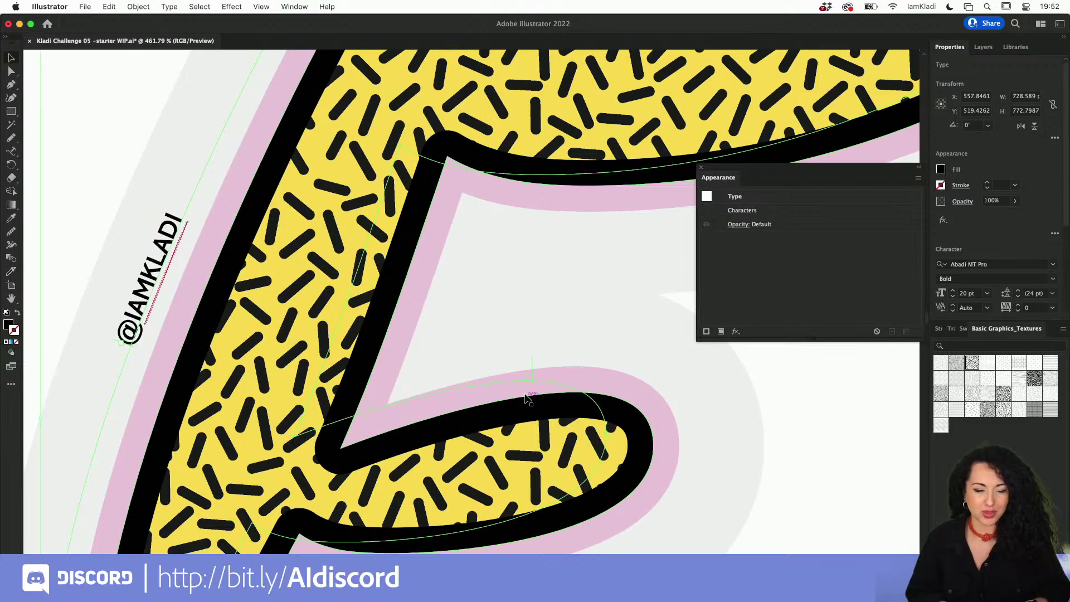
pyautogui.scroll(-5, 526, 398)
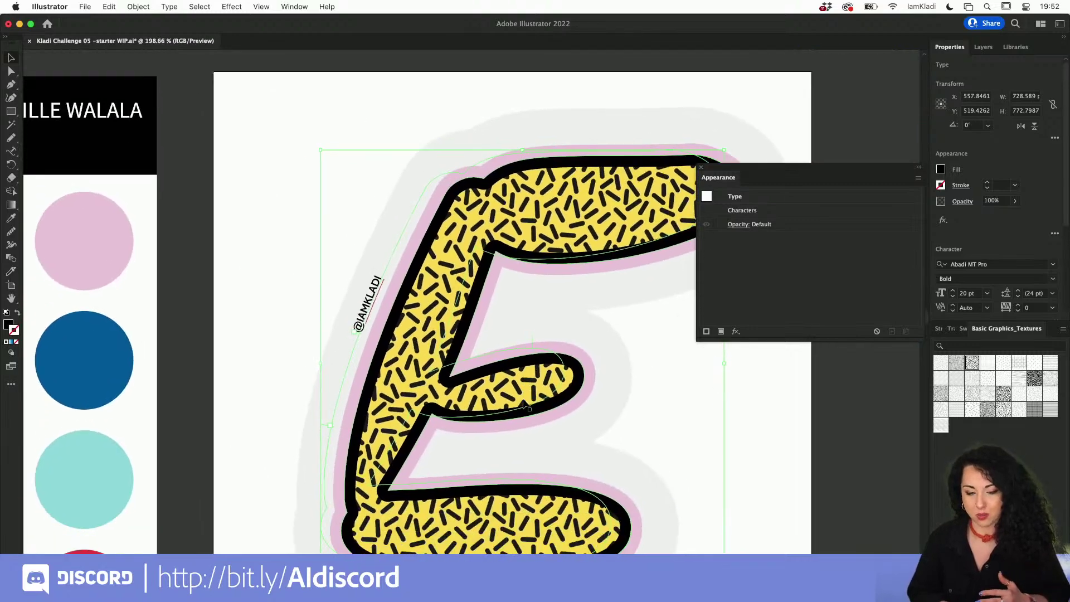
pyautogui.scroll(-5, 524, 404)
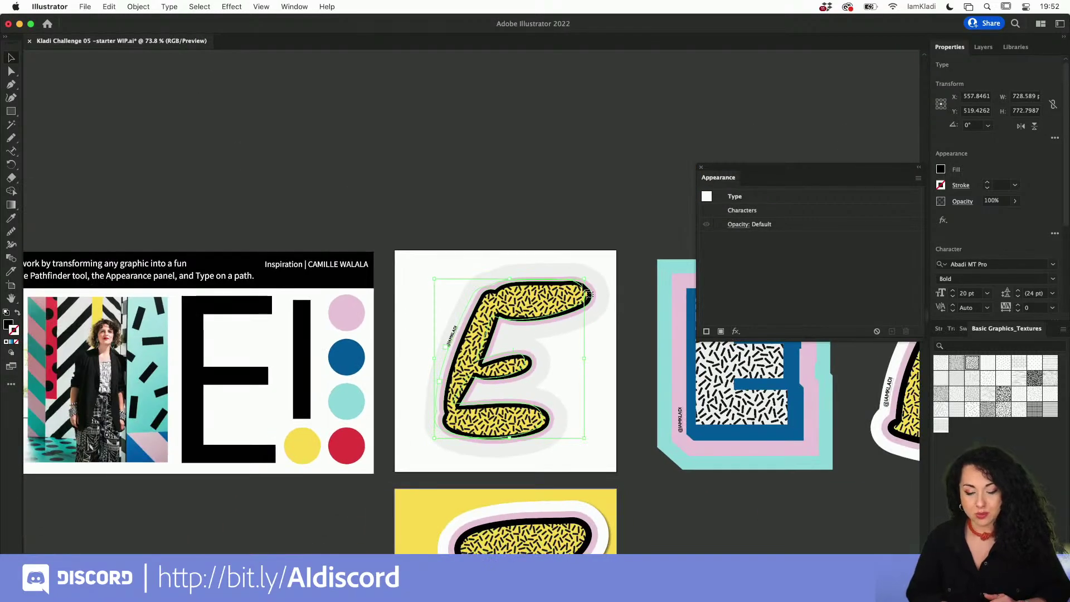
pyautogui.click(578, 260)
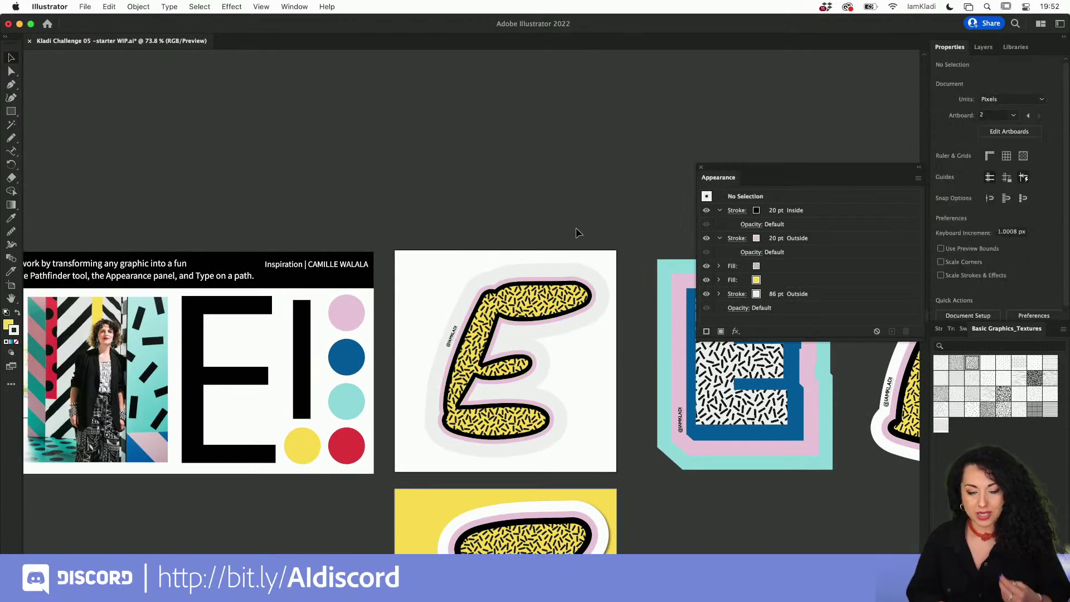
# Cover the E's artboard with a yellow 1080 × 1080 px square, remove its stroke, and send it behind the artwork.
pyautogui.scroll(-2, 578, 232)
pyautogui.hscroll(1, 577, 233)
pyautogui.press('m')
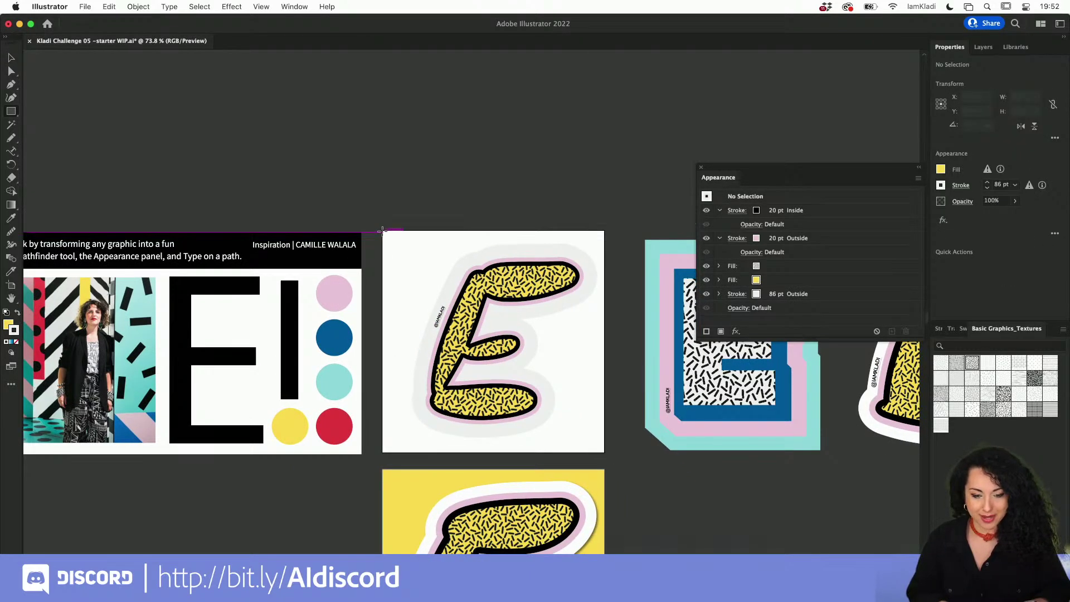
pyautogui.moveTo(383, 231); pyautogui.dragTo(604, 453)
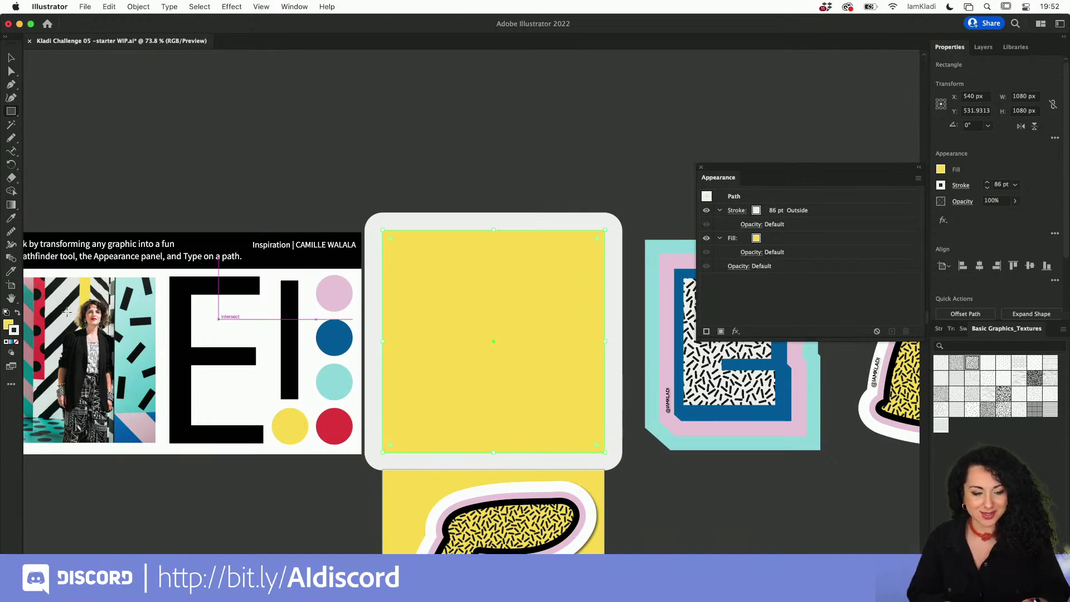
pyautogui.click(16, 341)
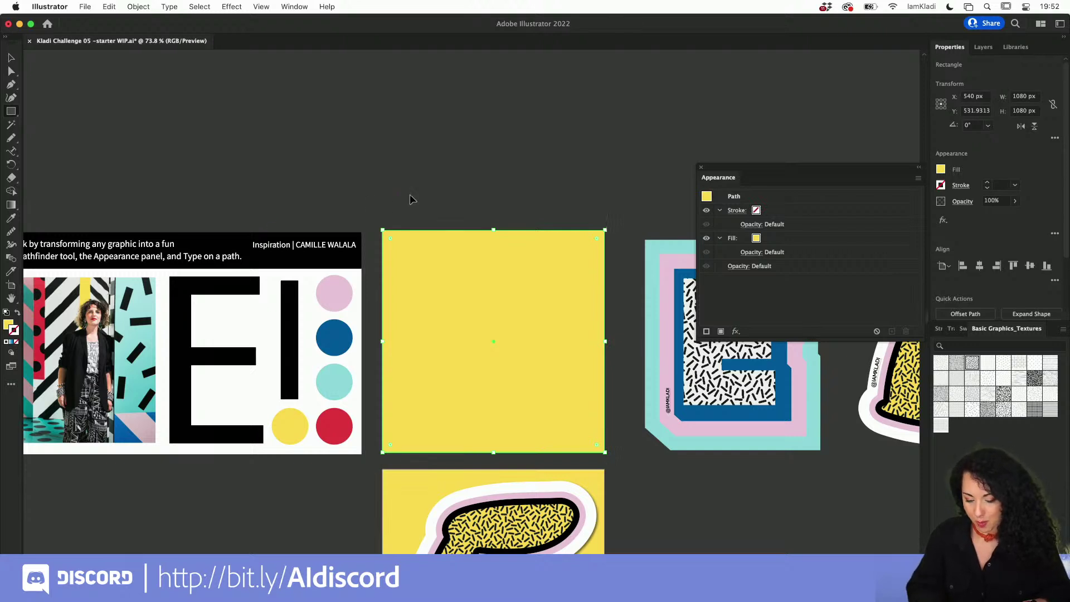
pyautogui.press('super+shift+bracketleft')
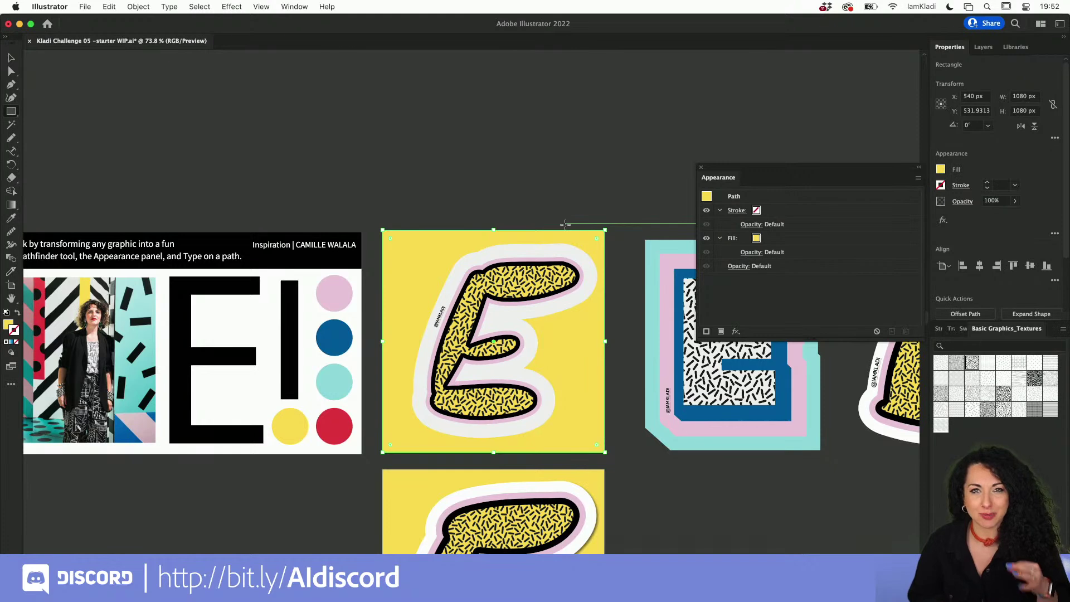
# Apply a Drop Shadow to the E: Multiply mode, 50% opacity, 7 px X and Y offsets, 5 px blur, black color.
pyautogui.press('v')
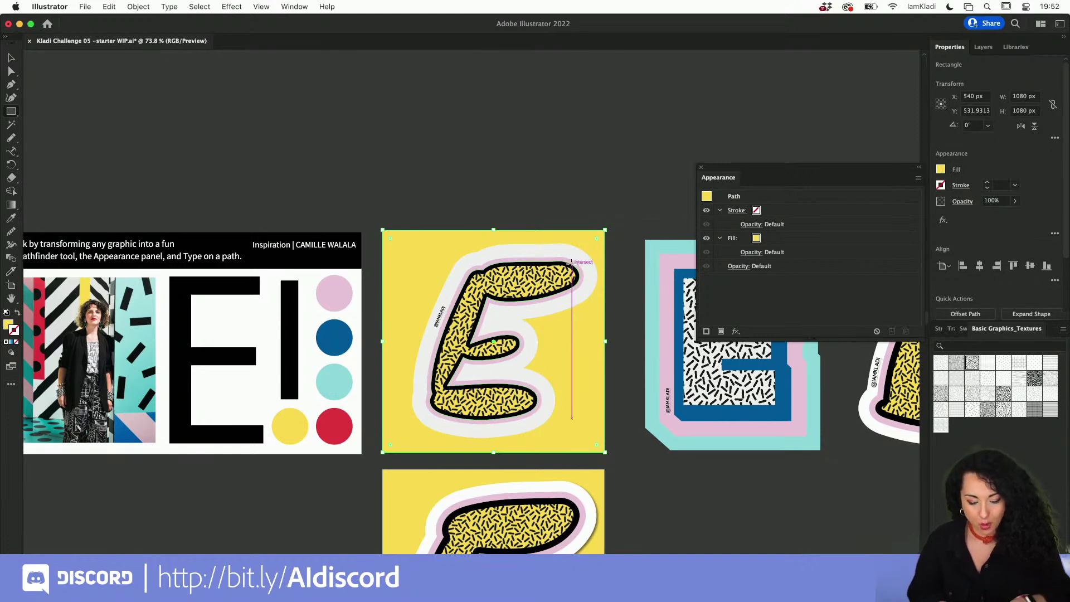
pyautogui.click(559, 265)
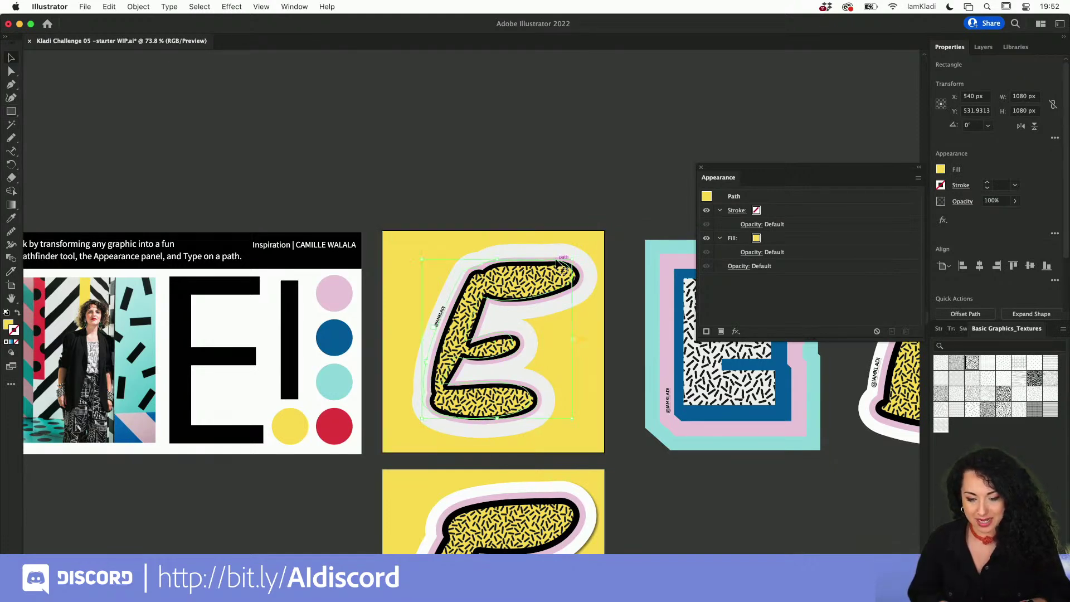
pyautogui.click(580, 279)
pyautogui.click(737, 332)
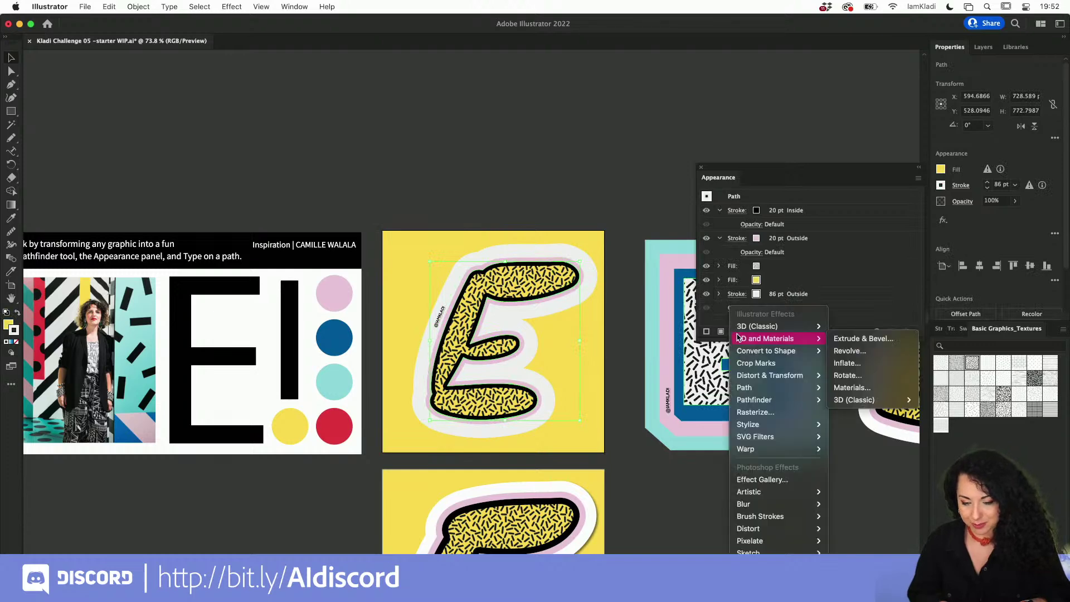
pyautogui.moveTo(762, 425)
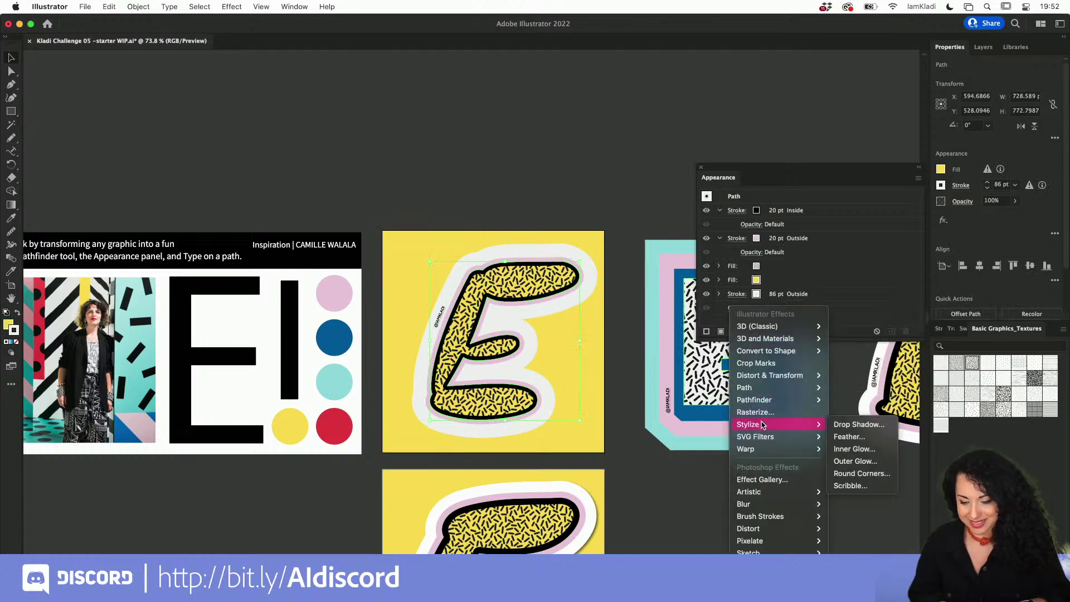
pyautogui.click(863, 427)
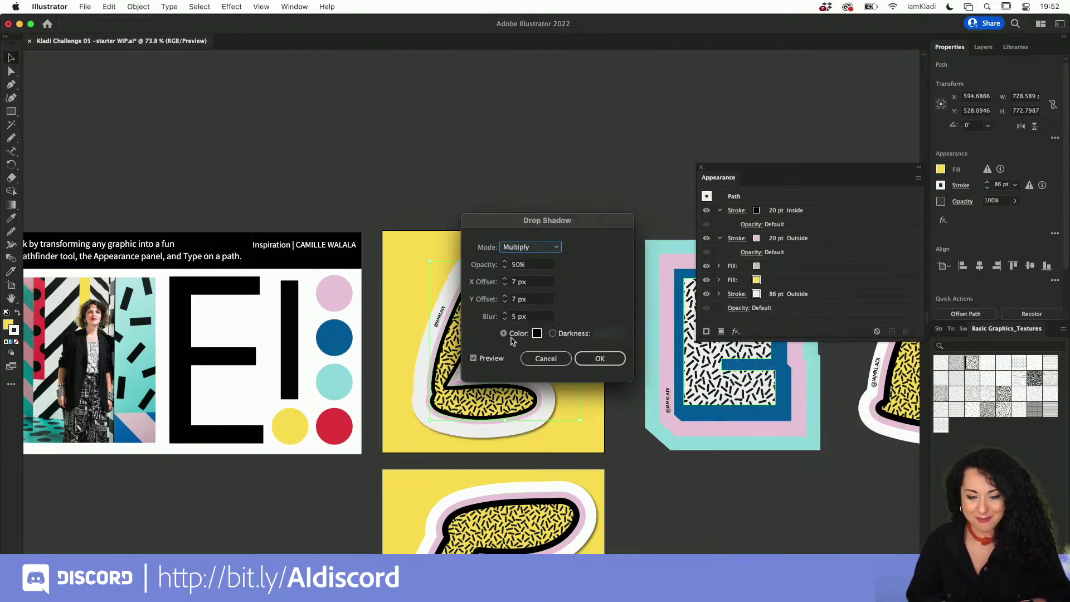
pyautogui.click(609, 360)
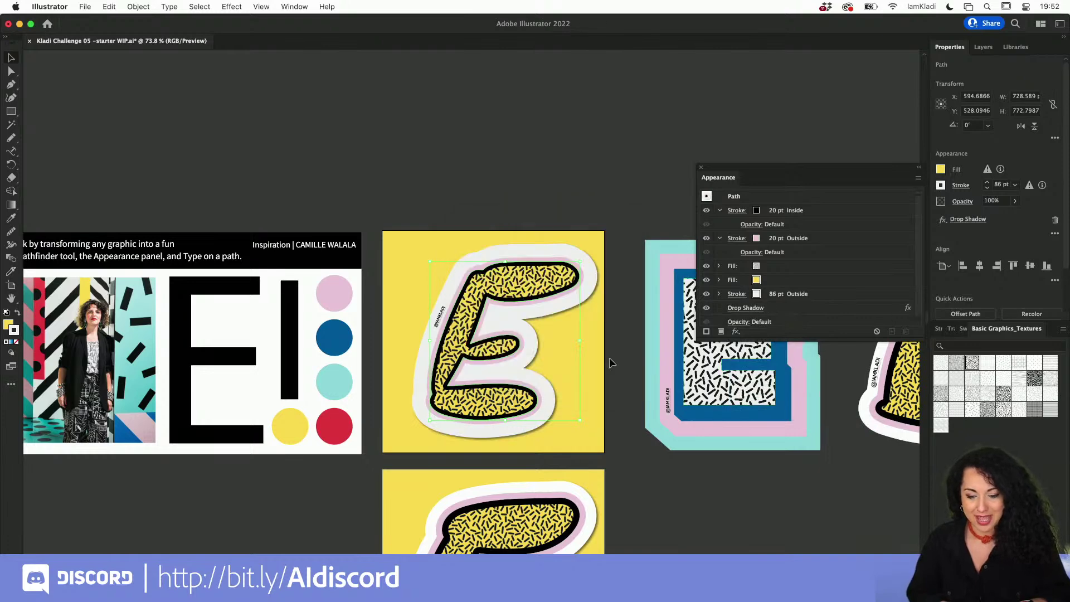
pyautogui.click(628, 373)
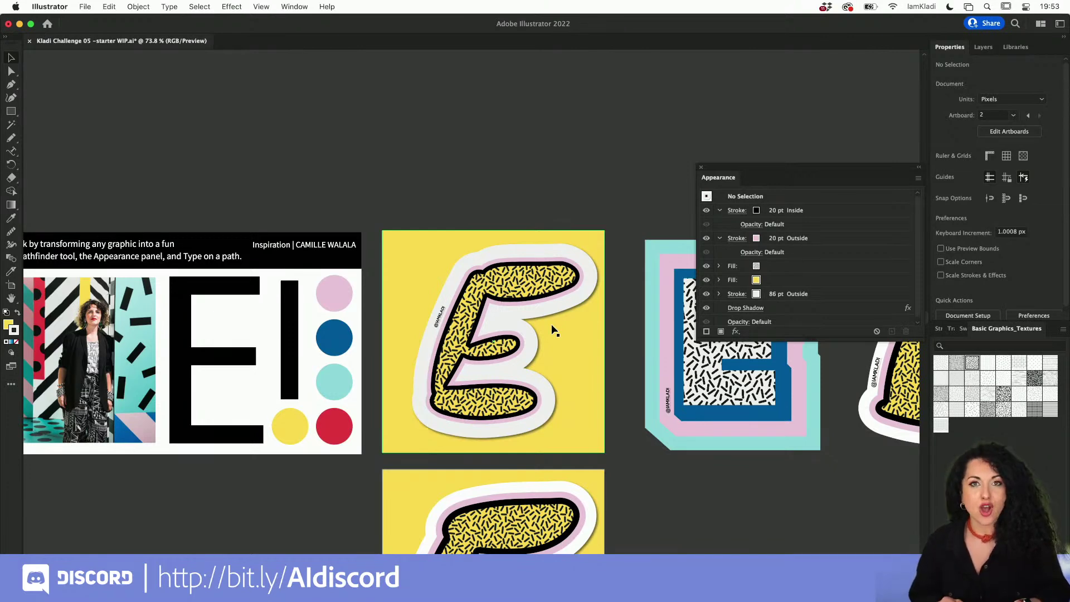
# Export only Artboard 1 for screens as a 1x JPG 100 into the challenge folder on the Desktop.
pyautogui.press('super+alt+e')
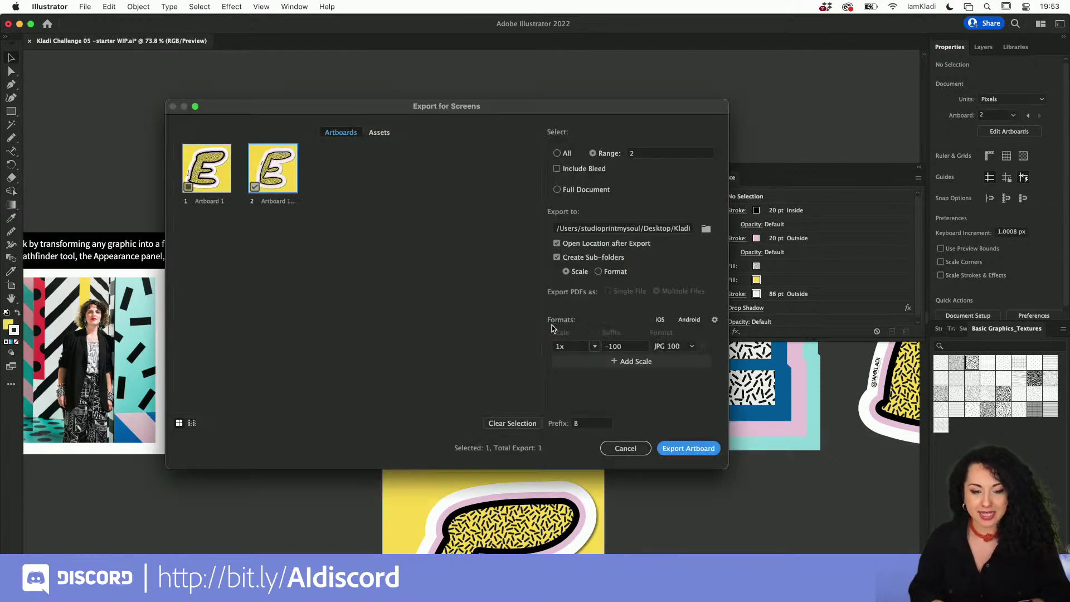
pyautogui.click(240, 177)
pyautogui.click(279, 179)
pyautogui.click(192, 187)
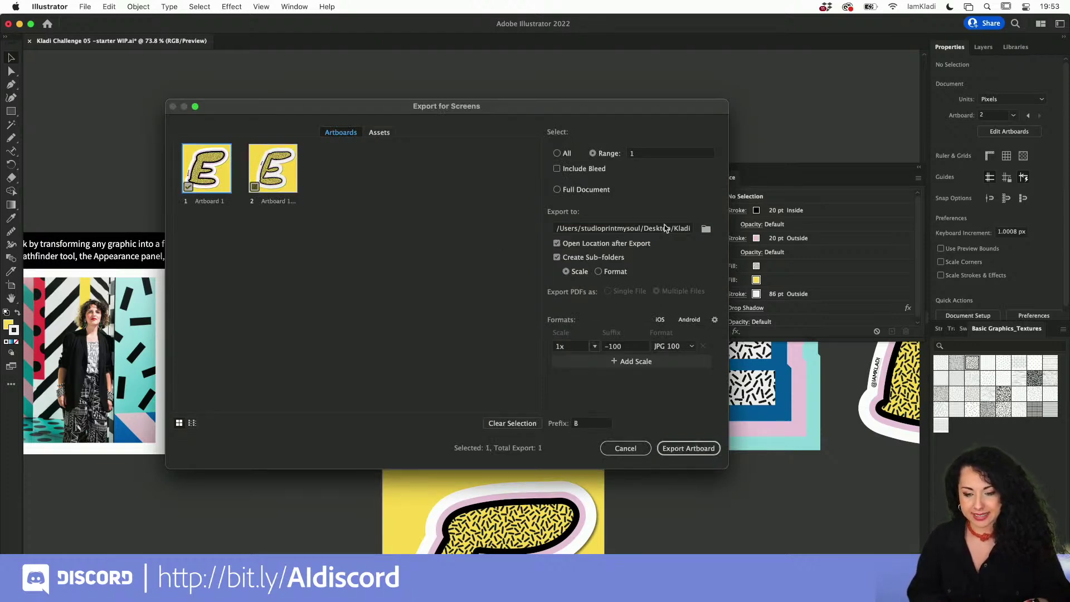
pyautogui.click(706, 230)
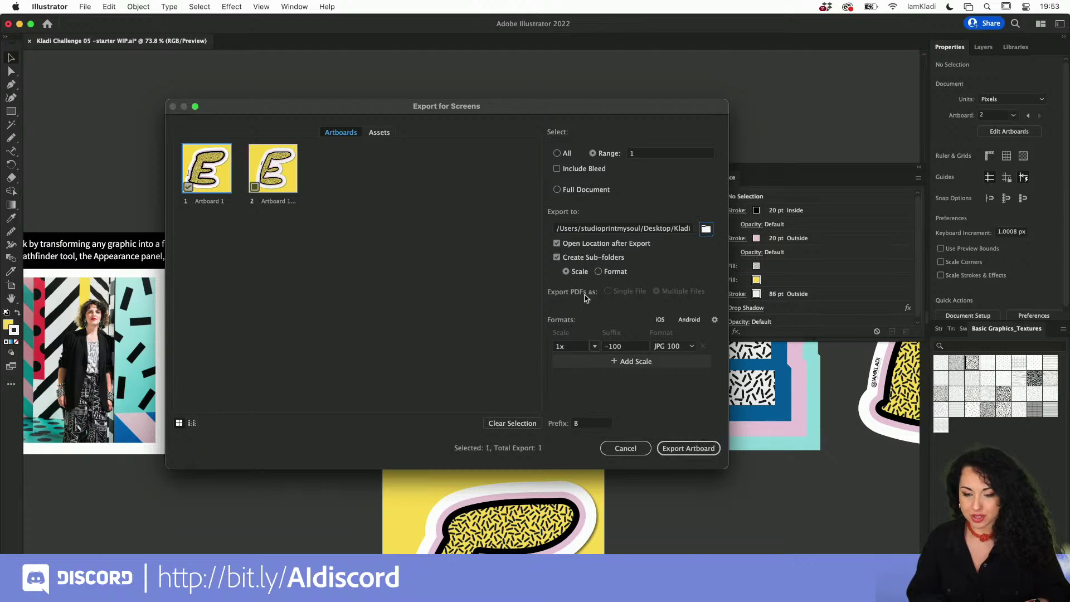
pyautogui.click(765, 501)
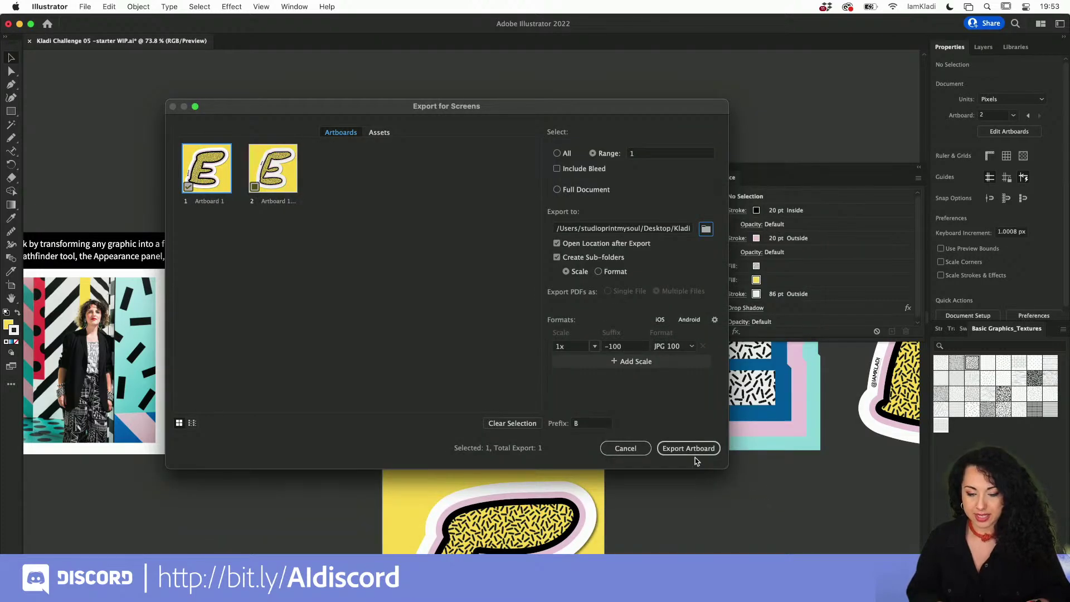
pyautogui.click(663, 448)
pyautogui.click(640, 341)
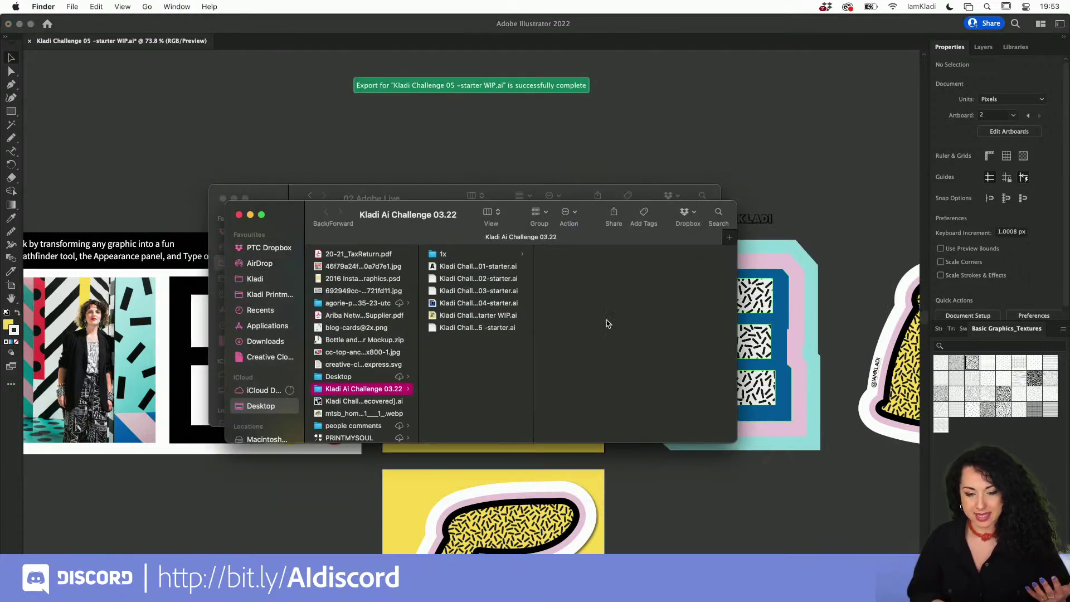
# Preview the exported BArtboard 1-100.jpg from the 1x folder at large size.
pyautogui.click(483, 256)
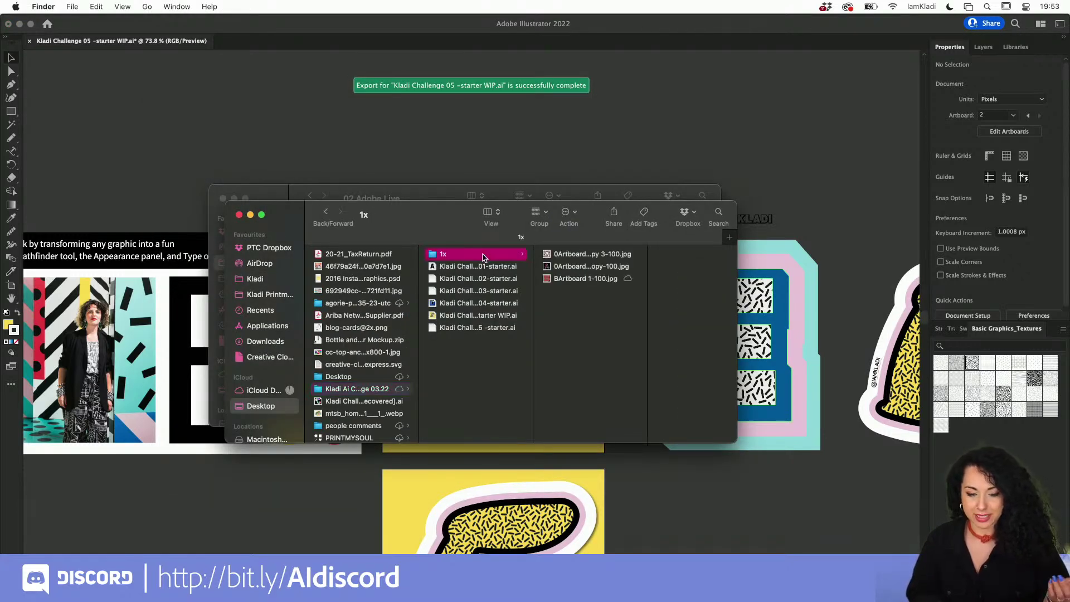
pyautogui.click(561, 280)
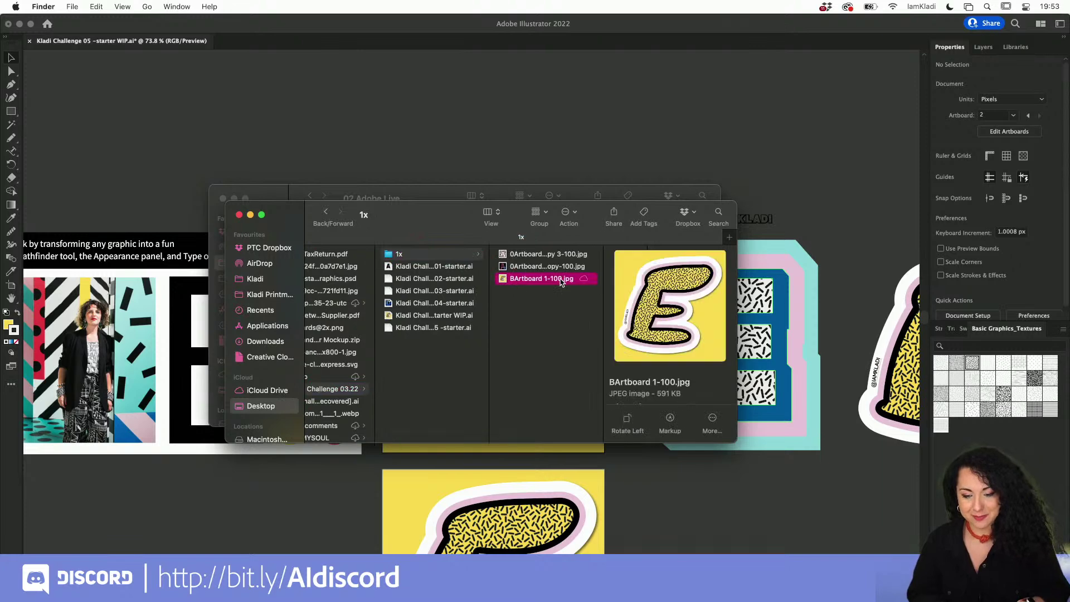
pyautogui.press('space')
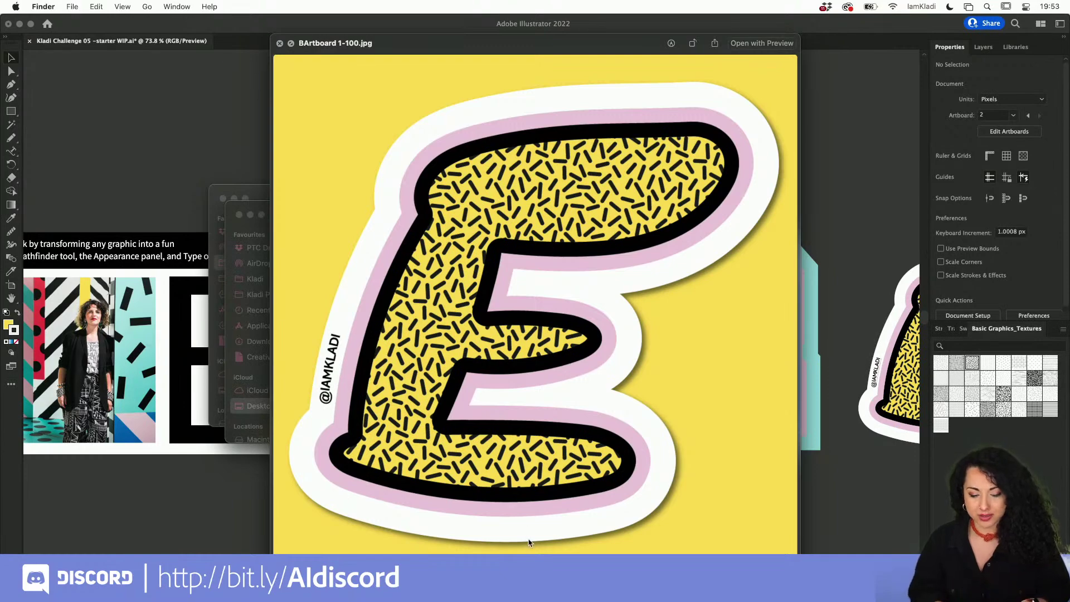
# Switch to Google Chrome and browse the recent posts in the challenge channel of the Adobe Illustrator Discord server.
pyautogui.moveTo(430, 591)
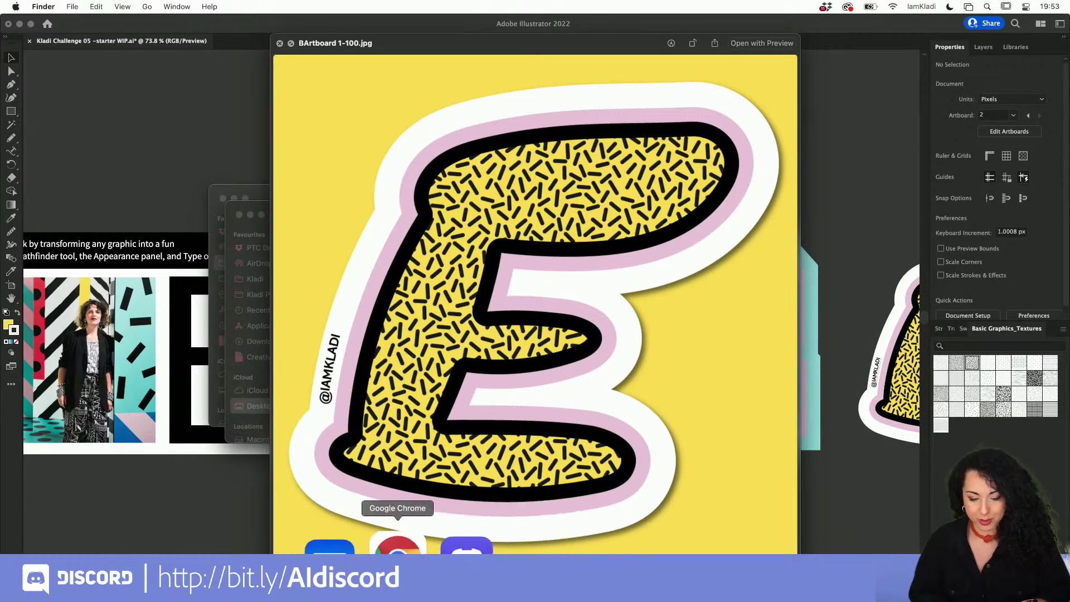
pyautogui.click(397, 580)
pyautogui.scroll(10, 534, 426)
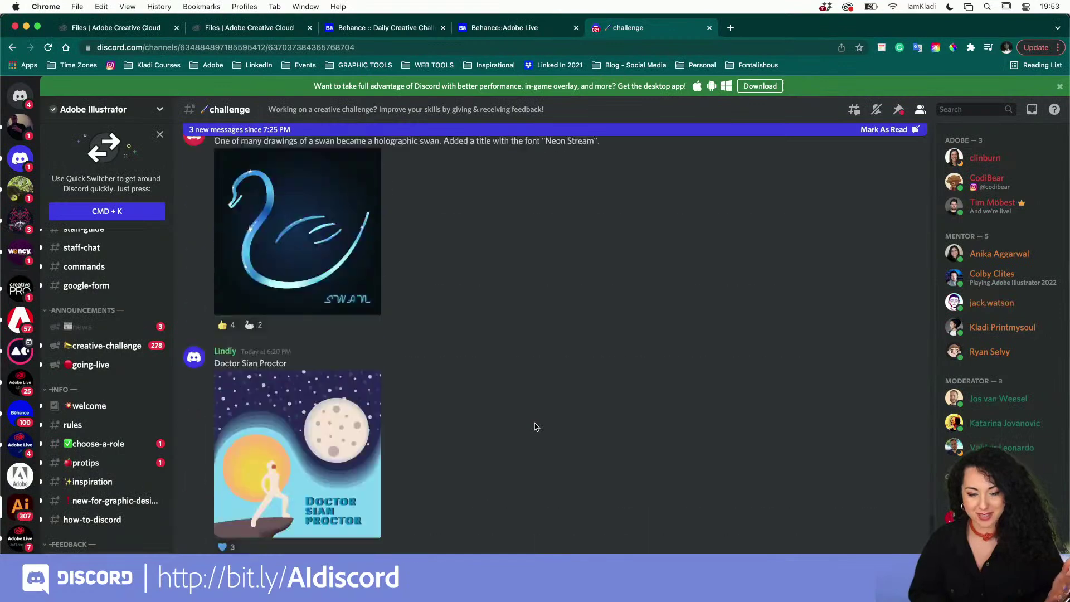
pyautogui.scroll(-8, 534, 426)
pyautogui.scroll(-2, 534, 427)
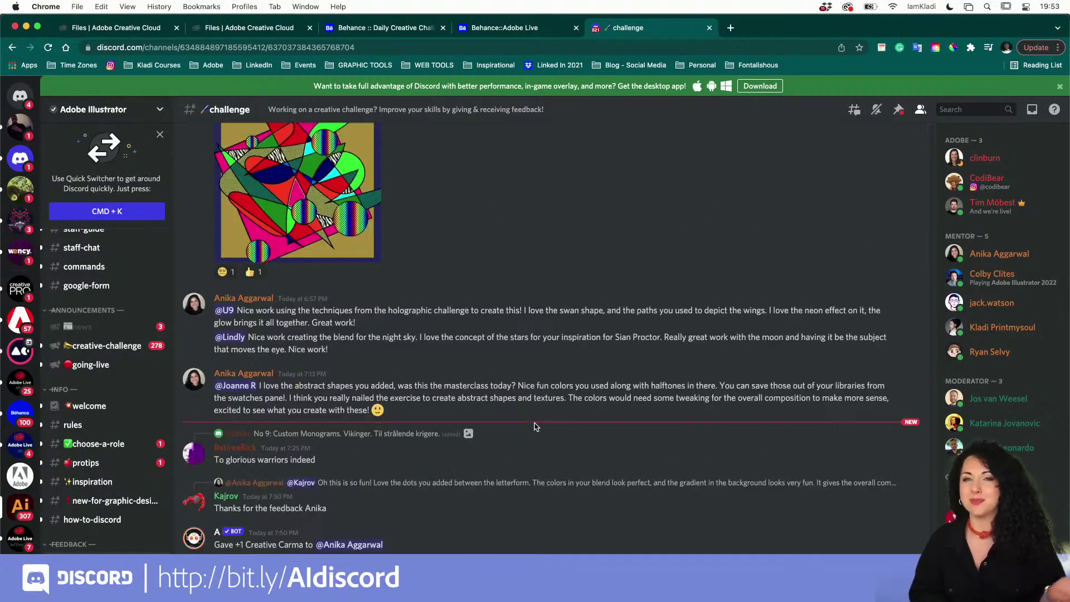